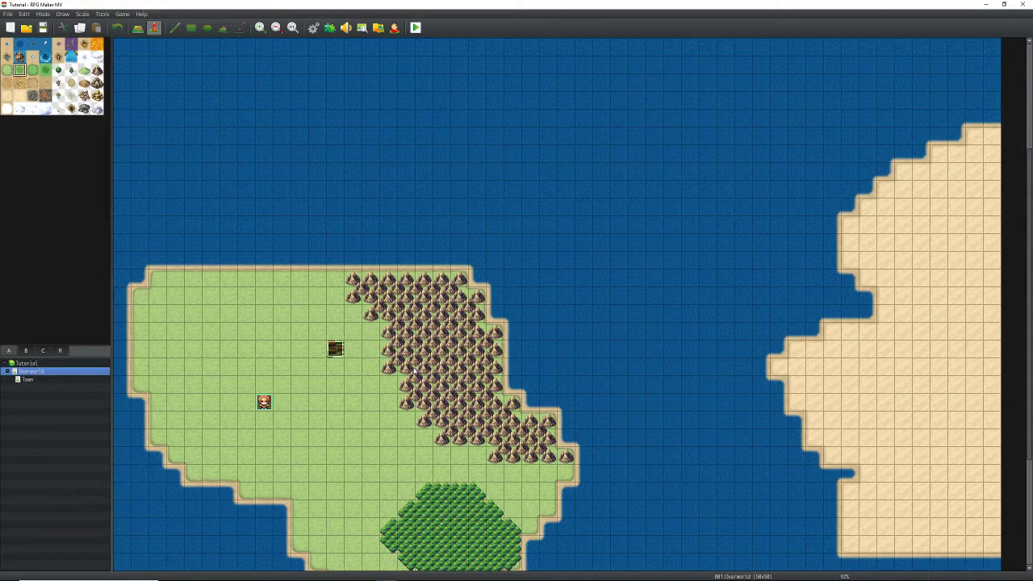
Step: Open the Town map and create a new event on the path just beyond the upper-left house's lower corner
click(41, 380)
click(42, 373)
click(36, 381)
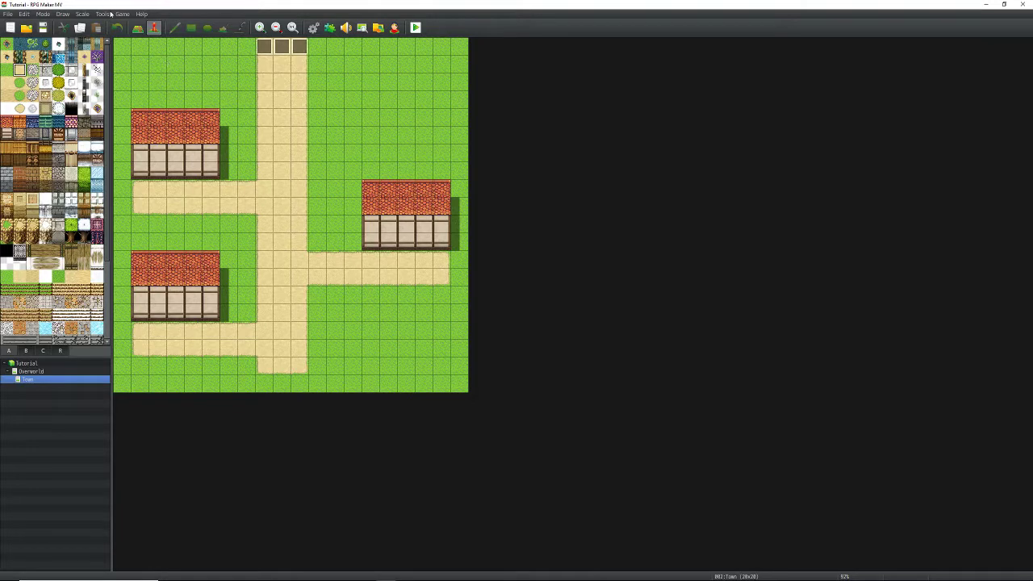
click(139, 28)
click(155, 27)
double_click(248, 191)
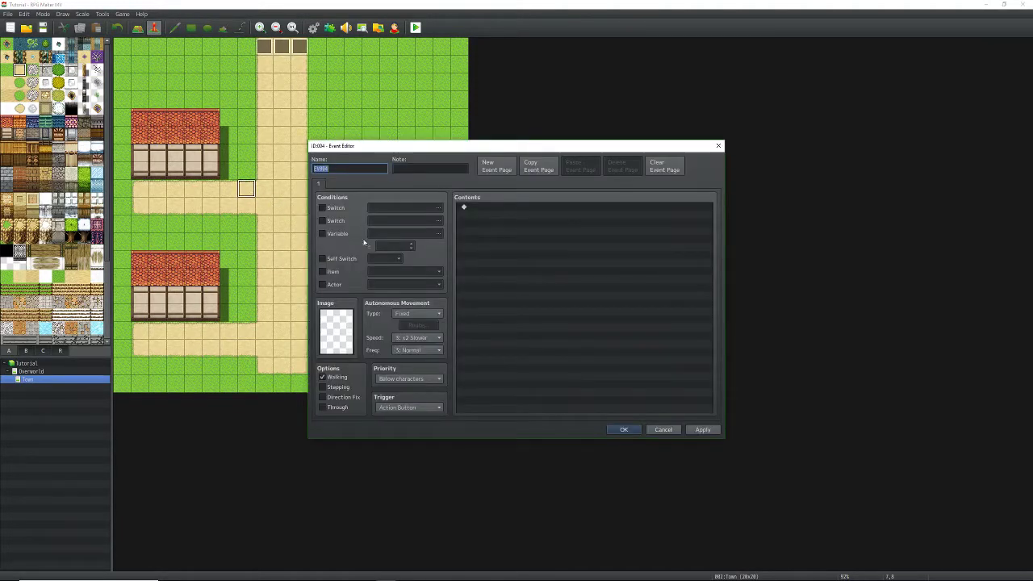
Step: Browse the character, object and tileset image sheets available for the new event's graphic
double_click(336, 332)
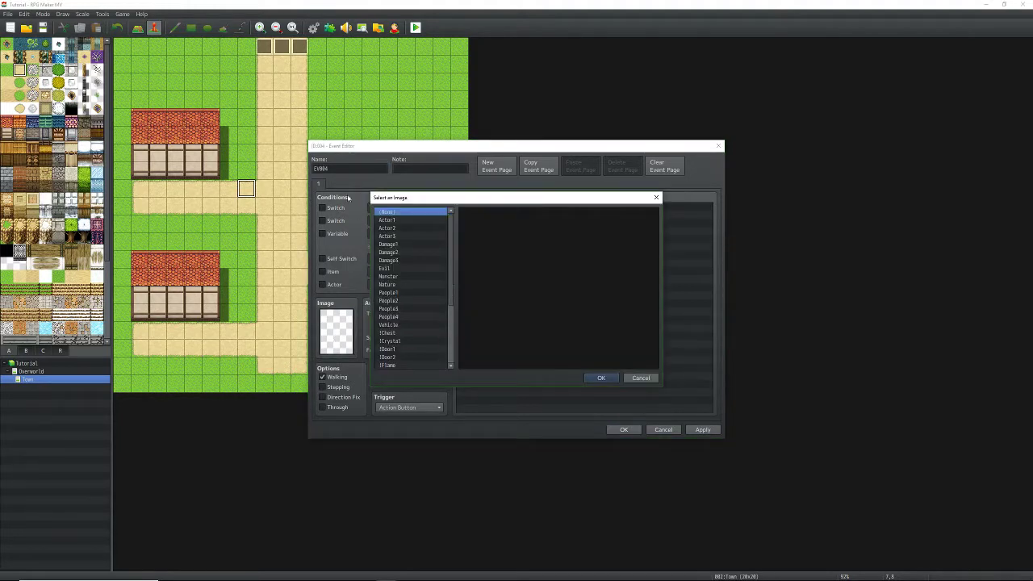
mouse_move(403, 228)
mouse_down()
mouse_move(397, 296)
mouse_move(390, 223)
mouse_move(395, 327)
mouse_move(399, 226)
mouse_up()
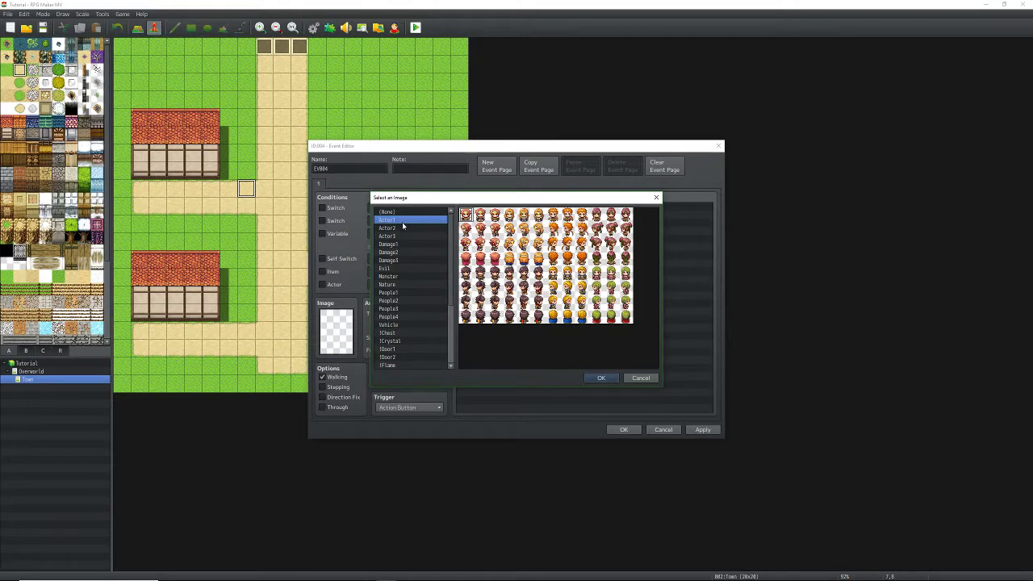
click(403, 228)
click(402, 221)
click(402, 227)
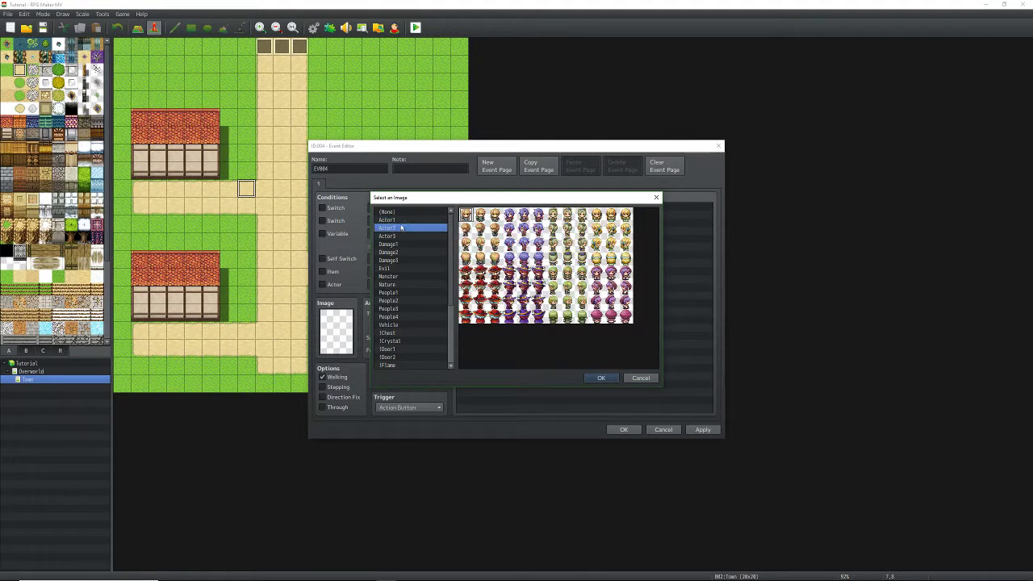
click(402, 253)
click(407, 278)
scroll(408, 278, down, 2)
click(409, 277)
scroll(420, 303, down, 1)
click(433, 326)
scroll(432, 326, down, 1)
click(433, 327)
click(432, 361)
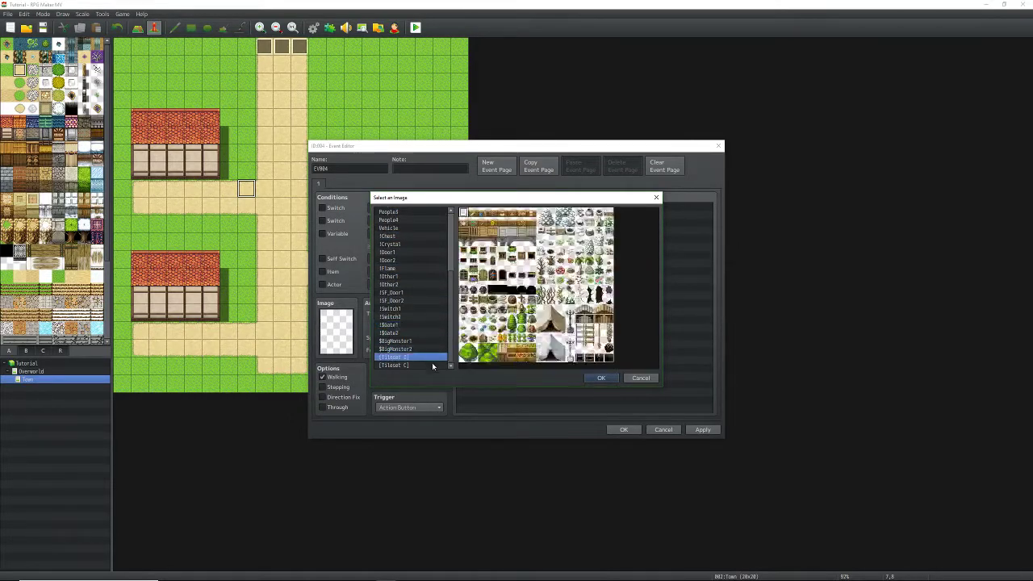
click(432, 367)
click(432, 342)
scroll(432, 331, up, 1)
click(431, 319)
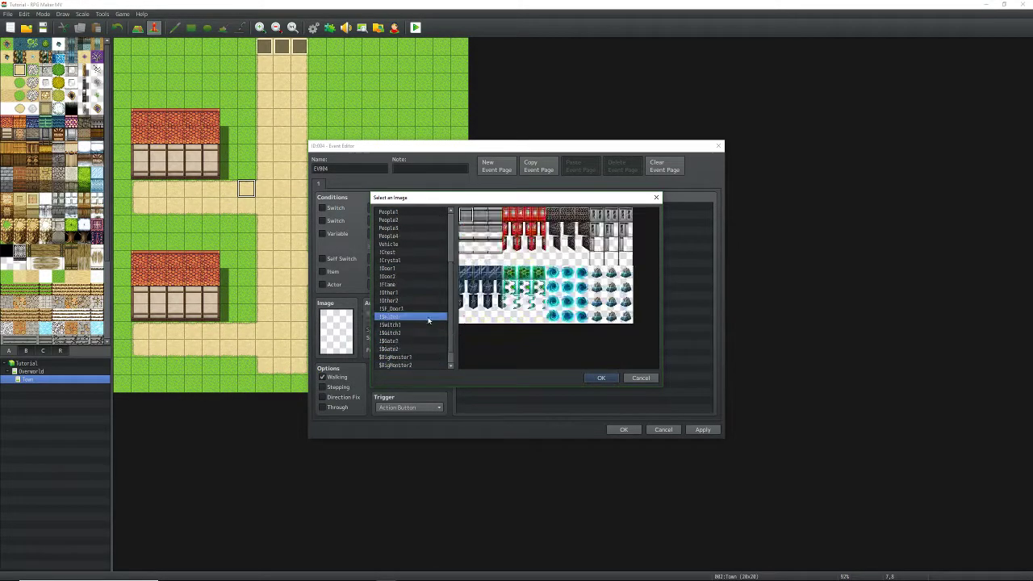
click(436, 295)
scroll(437, 295, up, 1)
click(437, 295)
scroll(434, 276, up, 1)
click(431, 260)
click(420, 227)
scroll(419, 229, up, 1)
click(419, 228)
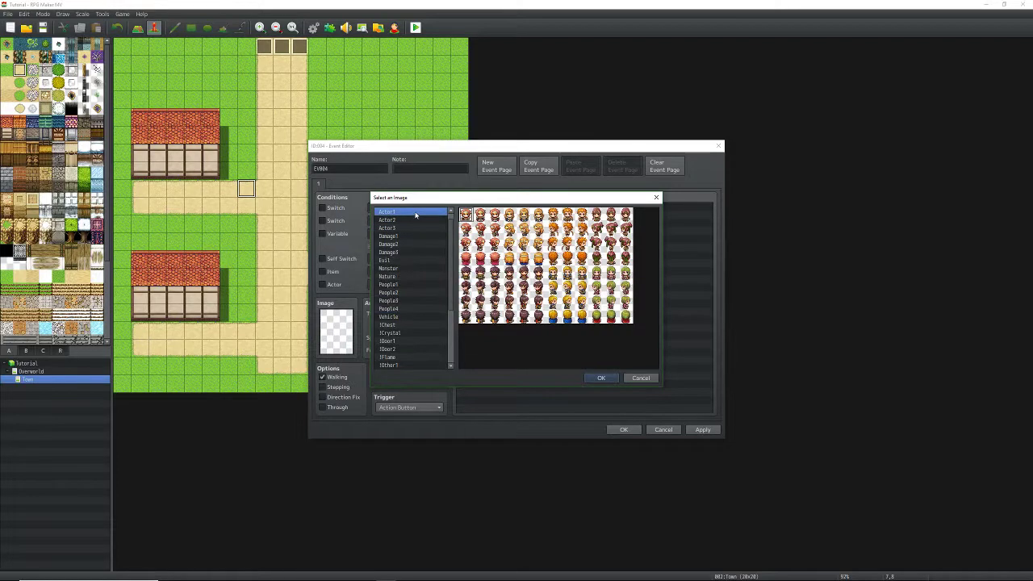
scroll(416, 218, up, 1)
click(416, 218)
click(409, 213)
Step: Assign the bald old man sprite from the People1 sheet as the event's image
drag(409, 212, 403, 285)
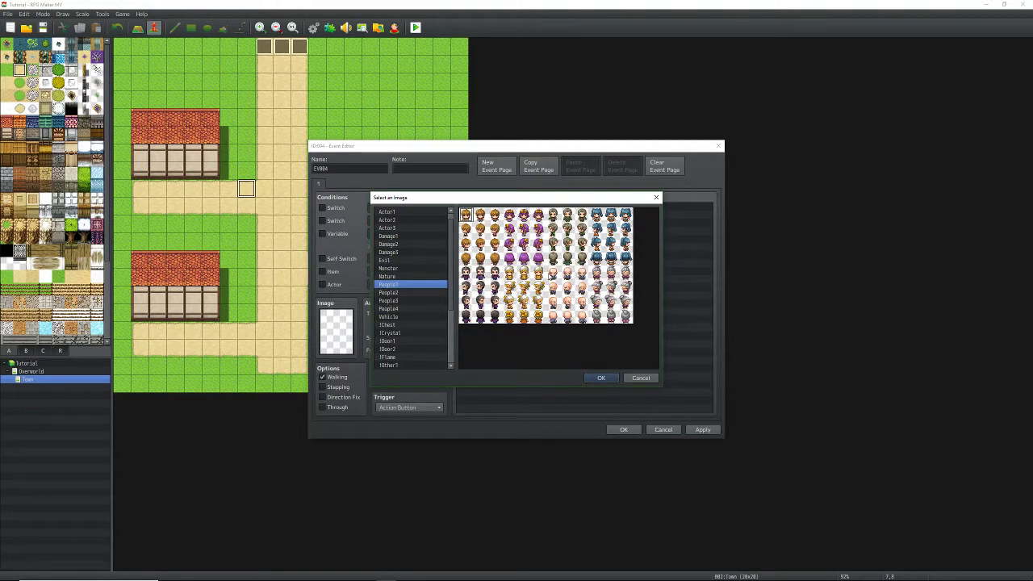
click(482, 273)
click(568, 274)
click(600, 380)
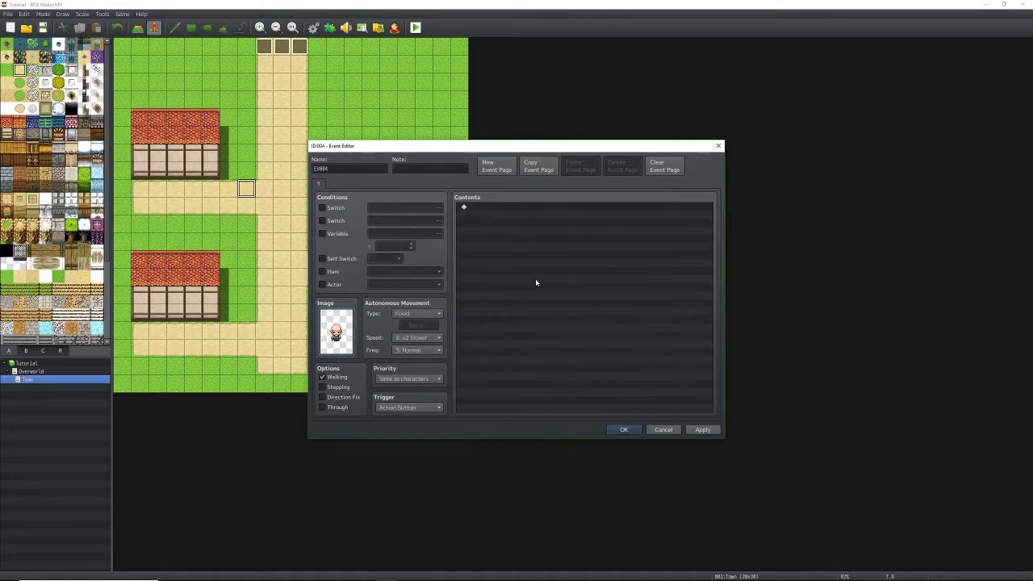
Step: Start a Show Text command for the event and give it the bald, bearded old man's face from People1
double_click(484, 210)
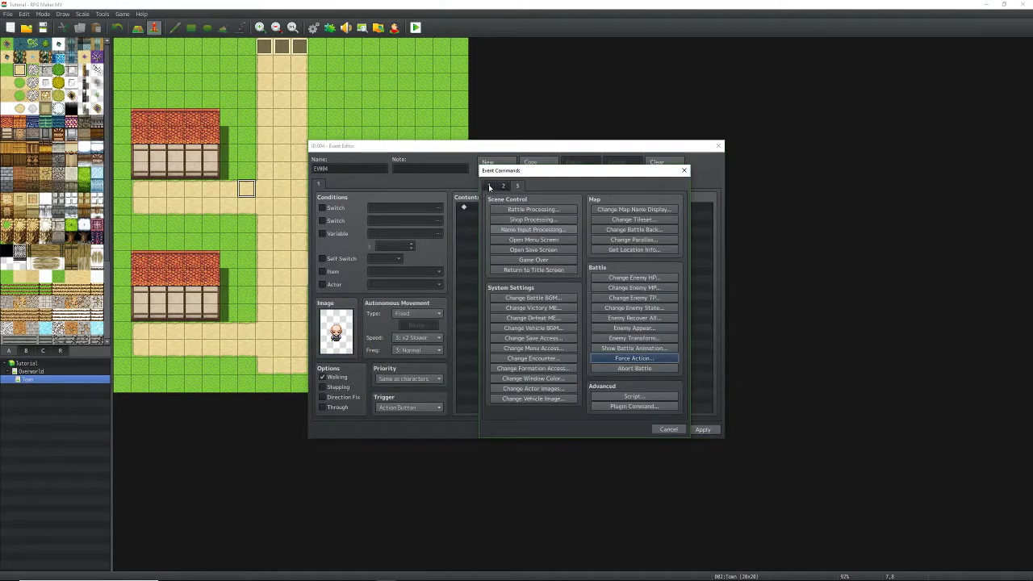
click(684, 170)
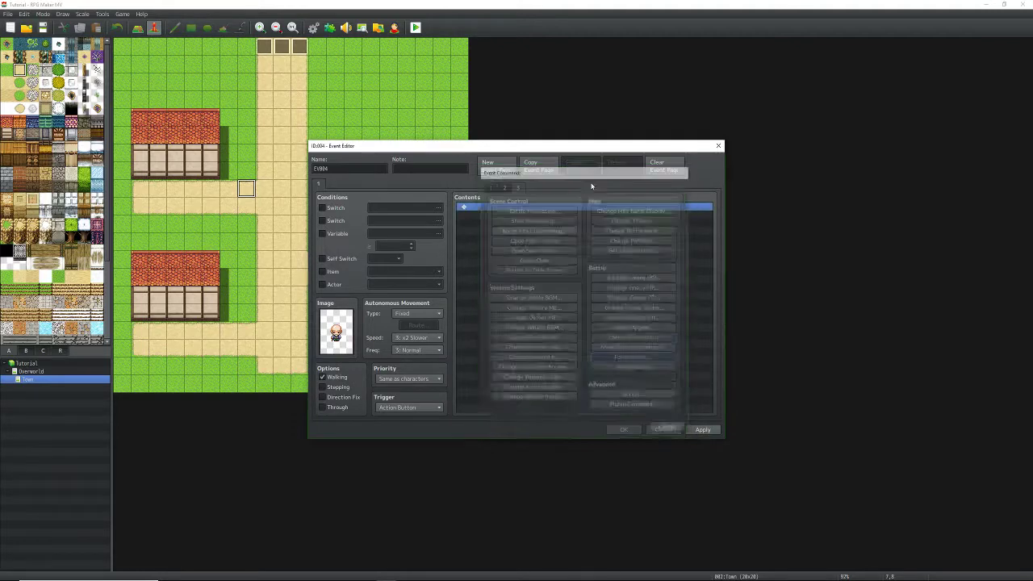
double_click(469, 210)
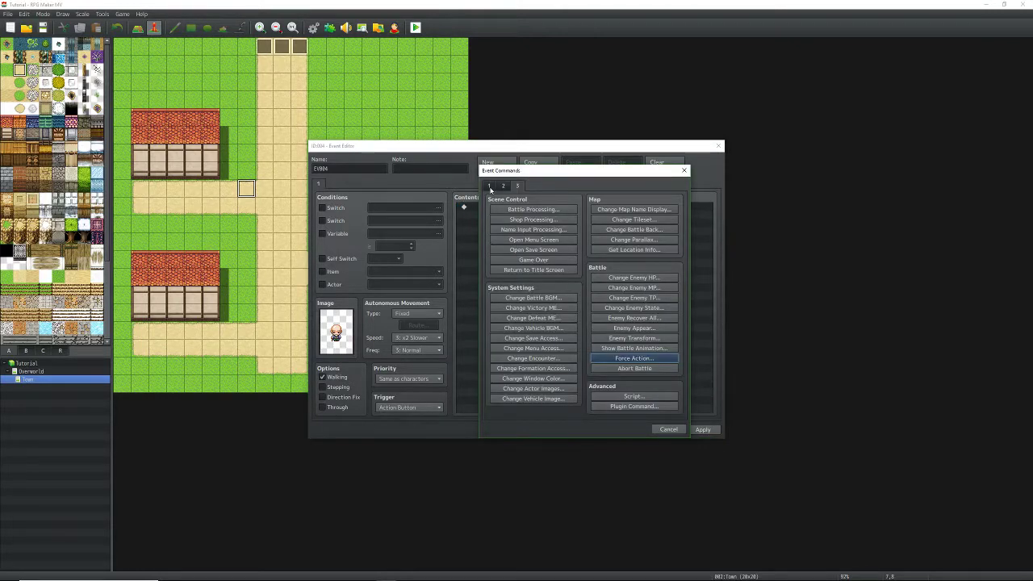
click(490, 186)
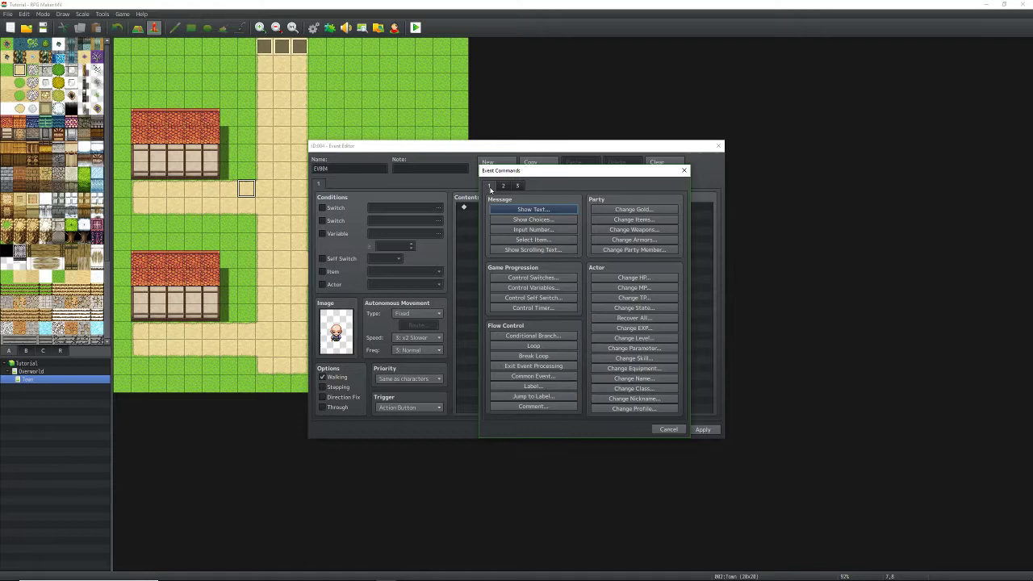
click(525, 210)
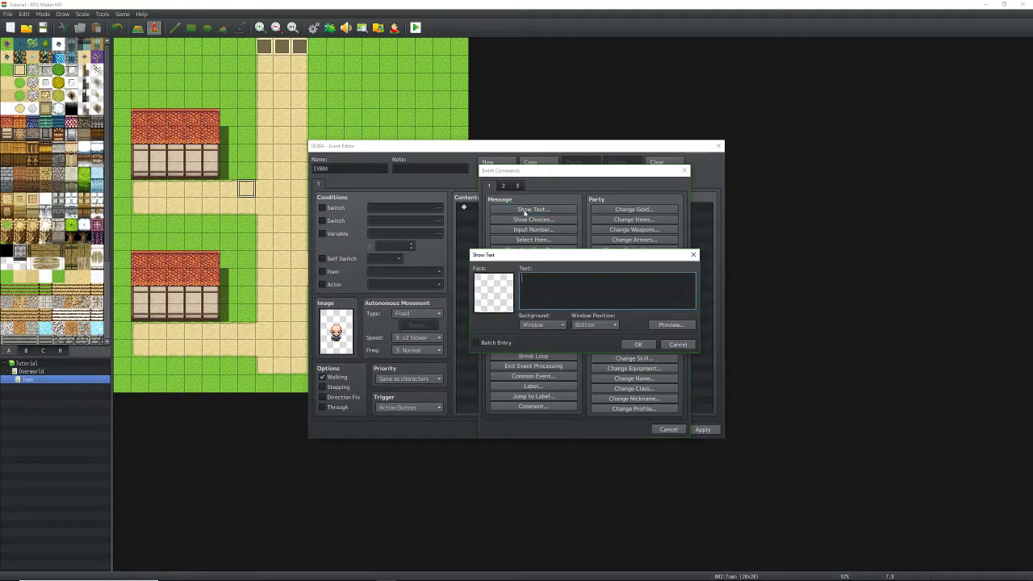
double_click(496, 290)
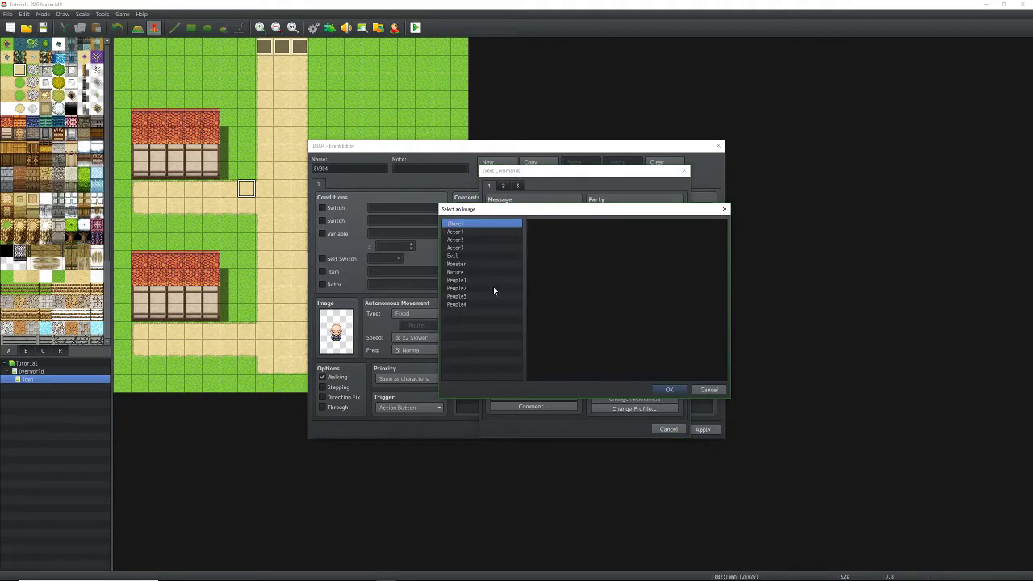
click(473, 279)
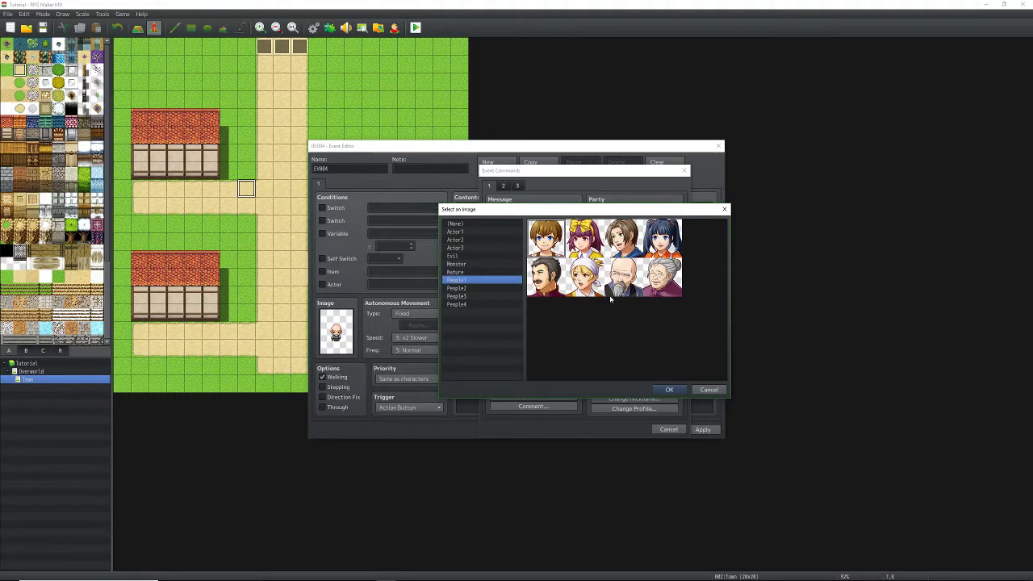
drag(498, 281, 461, 280)
click(624, 276)
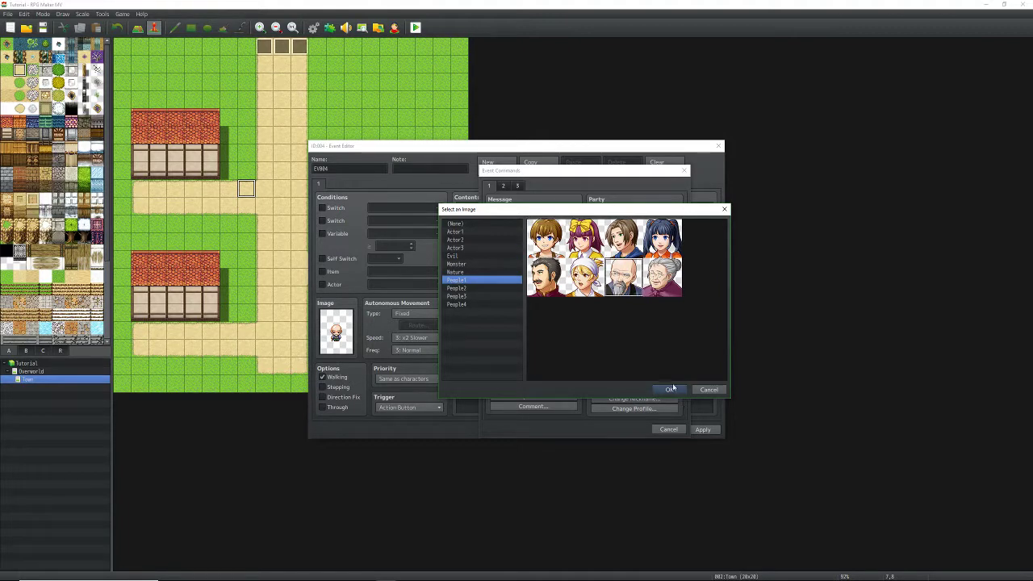
click(670, 389)
Step: Enter the message "<Old Man>" with "Hello welcome to my village" on the second line, and save the event
click(532, 286)
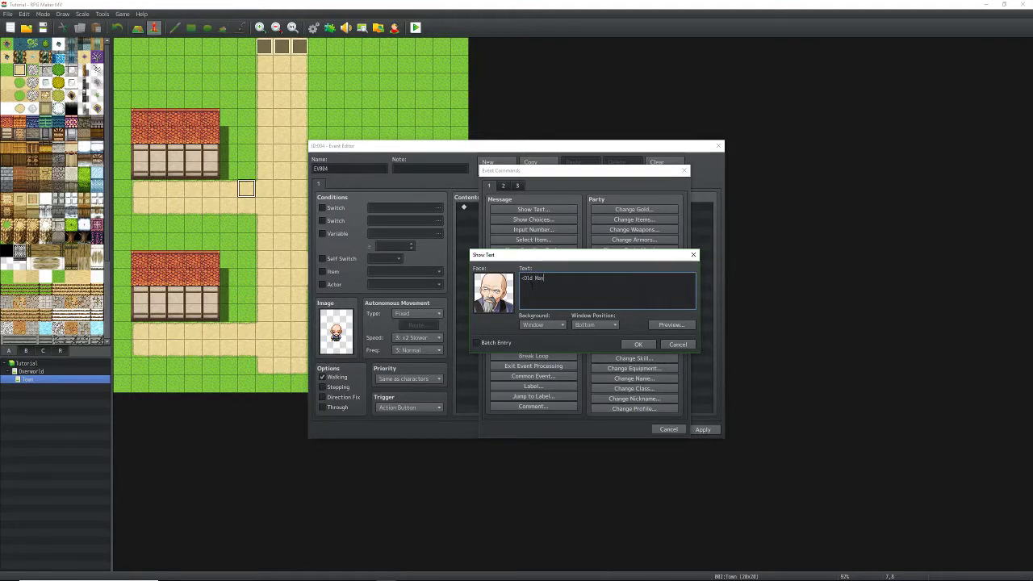
text(<Old Man>)
key(Return)
text(Hello welcome to my village)
click(638, 344)
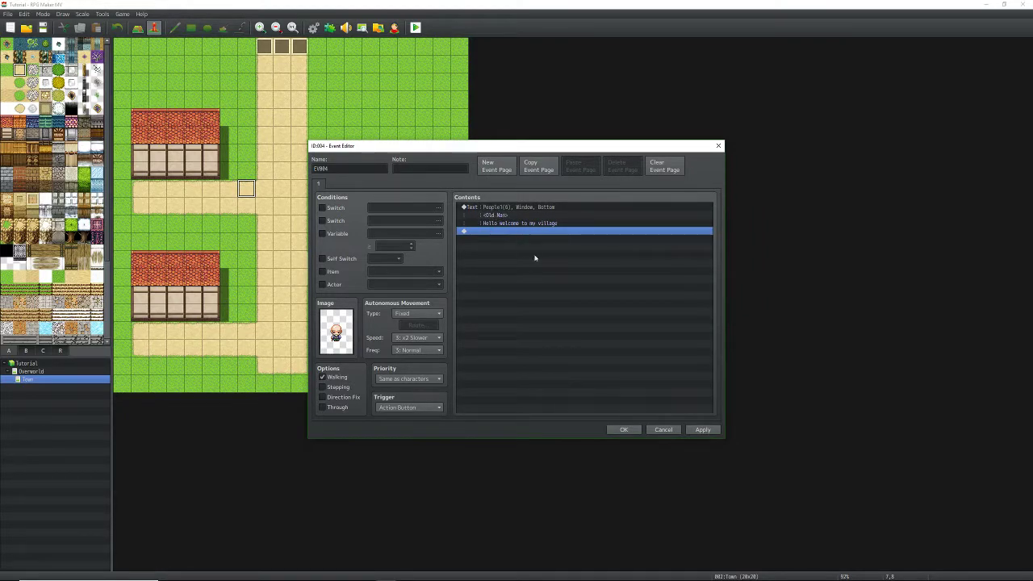
click(624, 429)
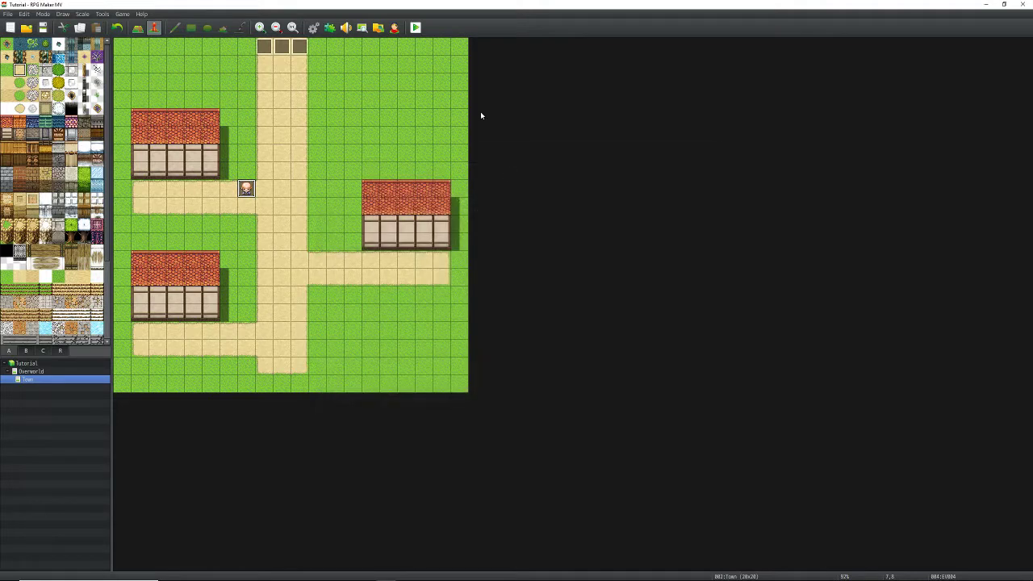
Step: Launch a playtest, maximize the game window and start a new game
click(416, 28)
key(Return)
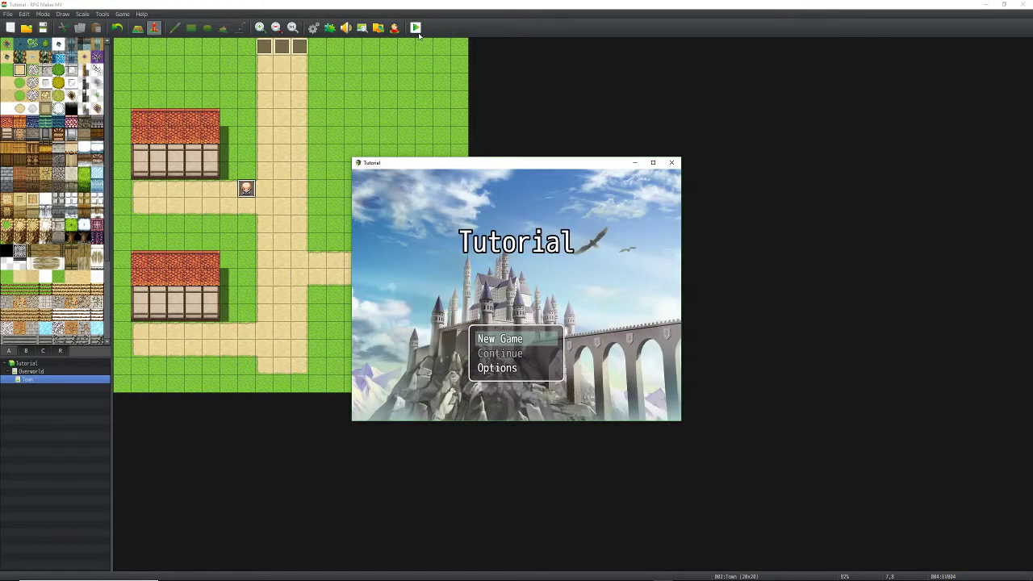
click(654, 163)
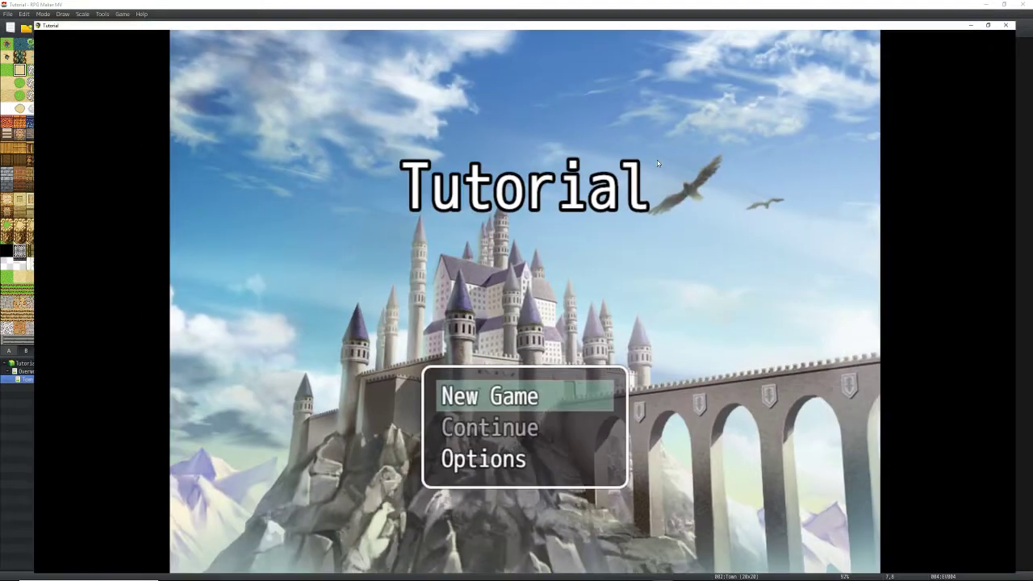
key(Return)
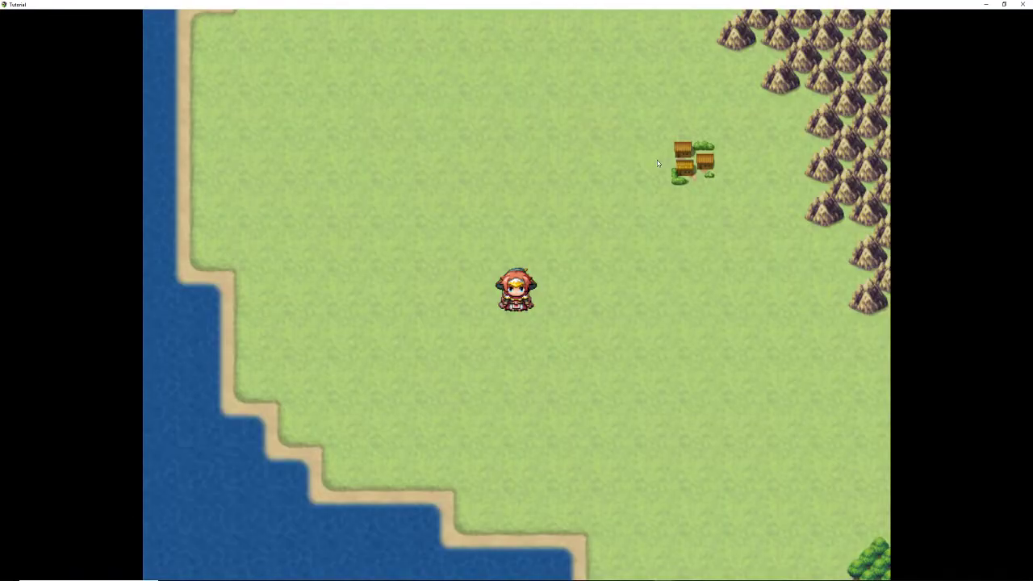
Step: Walk the party into the town, talk to the old man to check his dialogue, and end the playtest
key(Right)
key(Up)
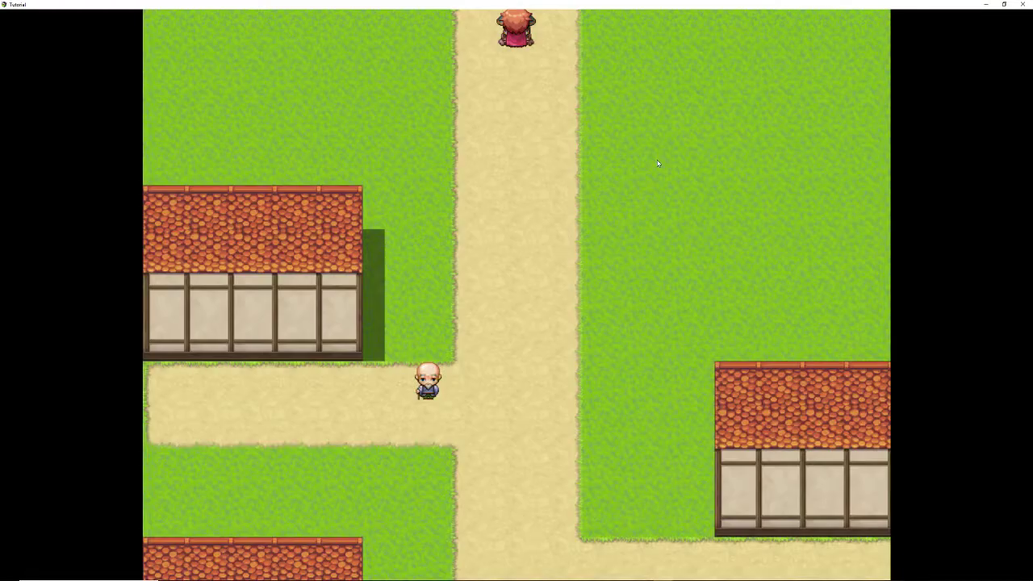
key(Down)
key(Down)
key(Left)
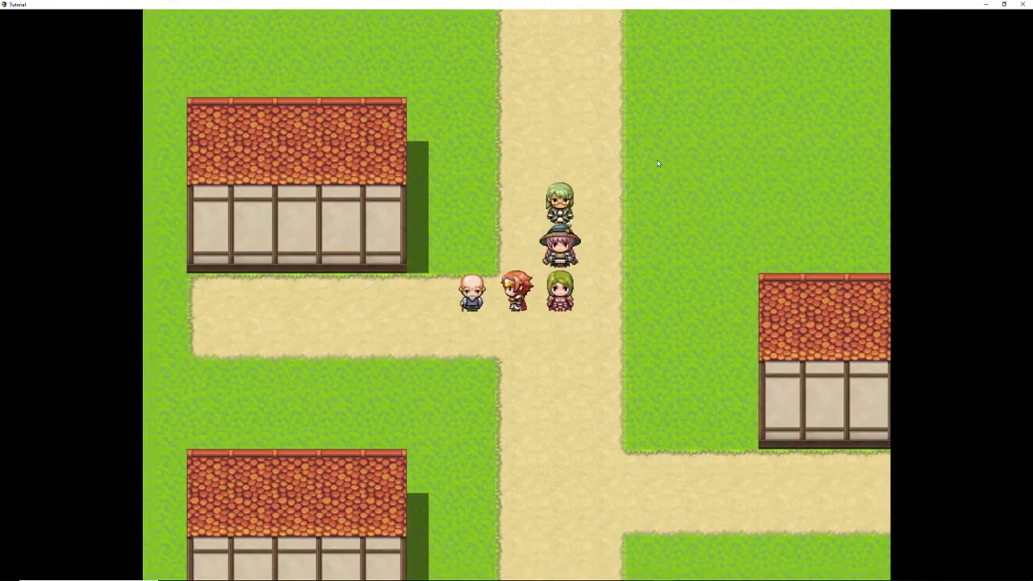
key(Return)
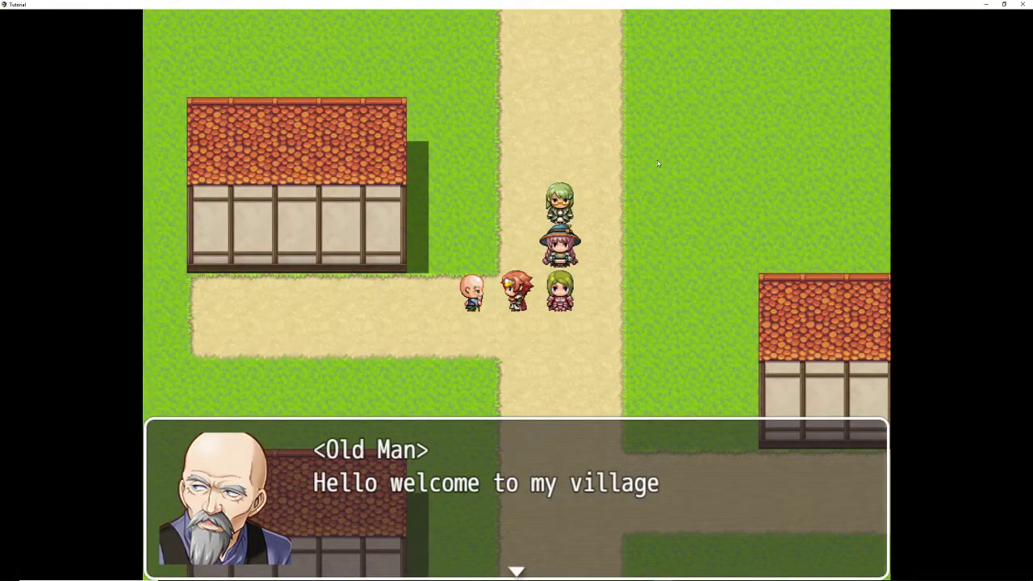
key(Return)
key(Right)
key(Down)
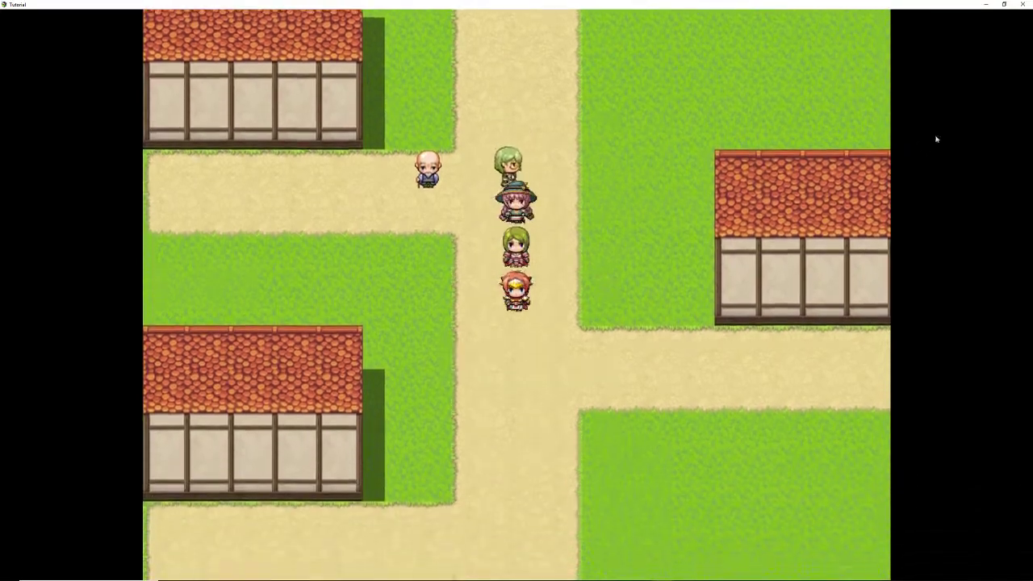
click(1023, 4)
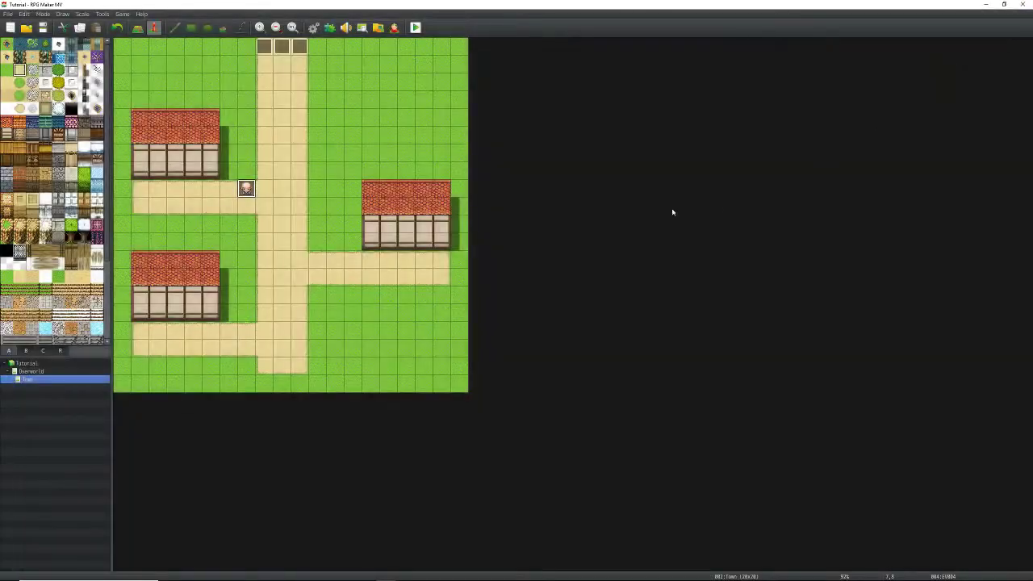
Step: Reopen the old man's event and set its autonomous movement type to Random
right_click(246, 191)
click(271, 198)
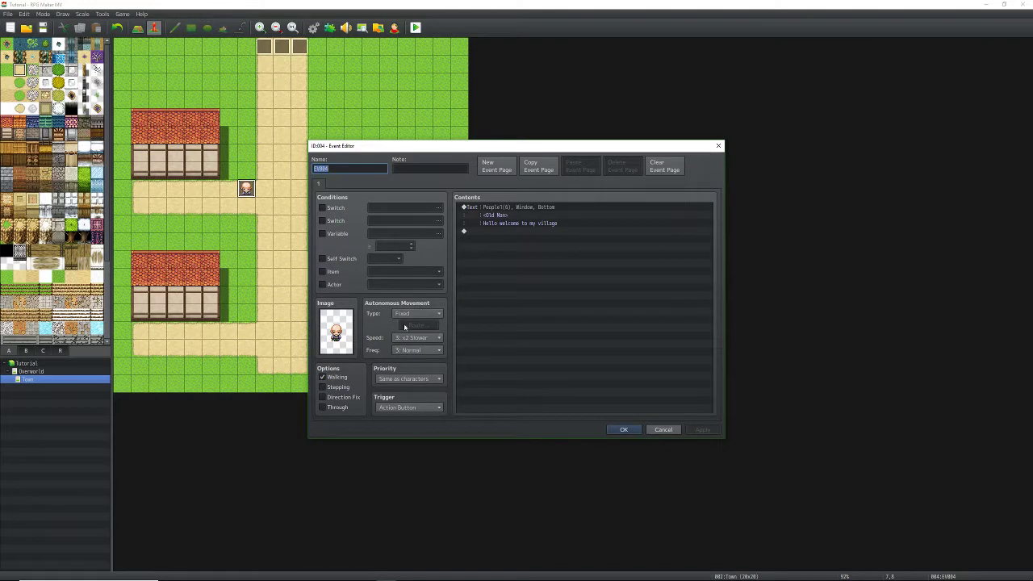
click(416, 314)
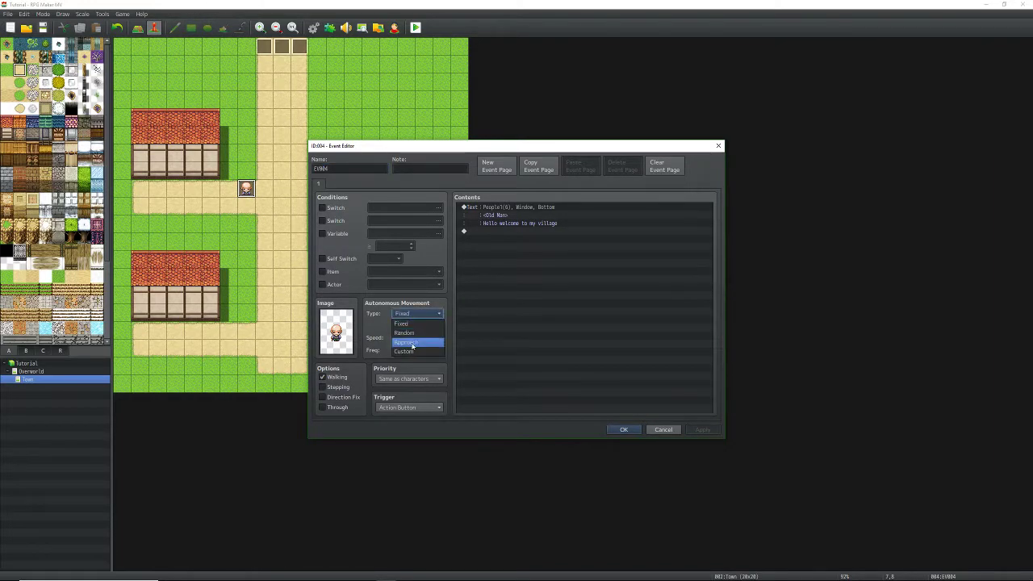
click(416, 334)
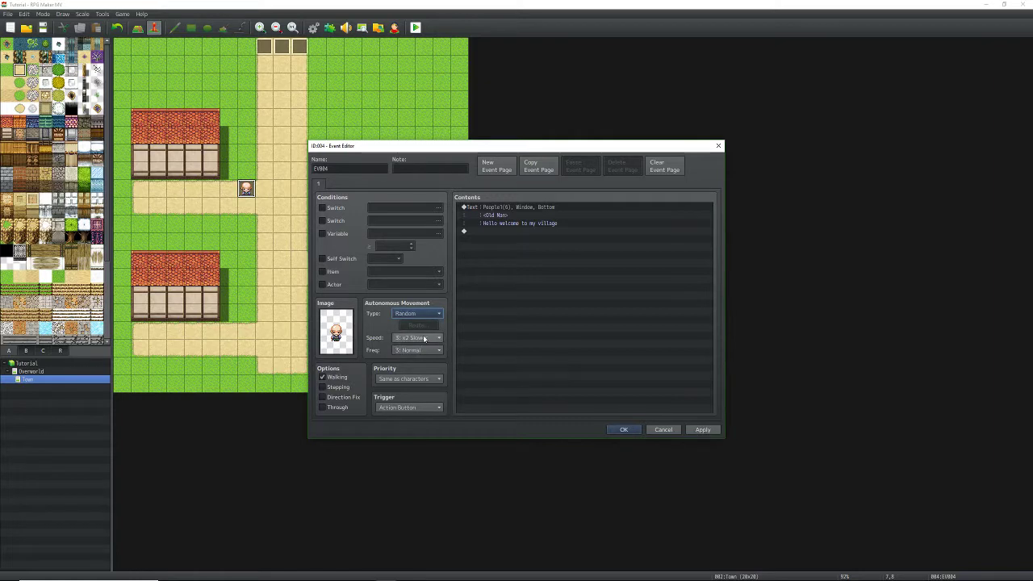
Step: Set the old man's movement speed to "2: x4 Slower" and frequency to "2: Lower"
click(426, 338)
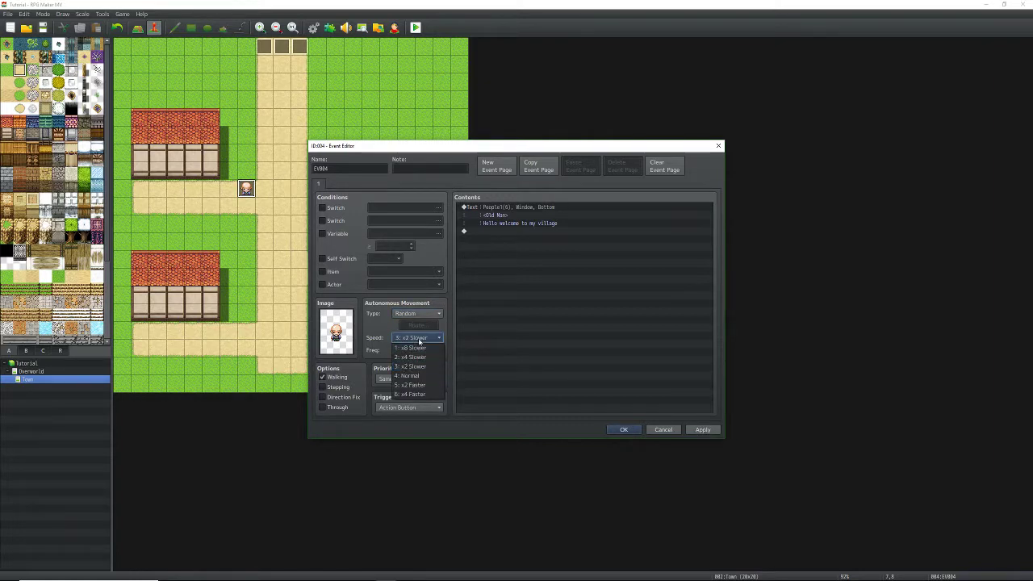
click(420, 338)
click(418, 338)
click(410, 357)
click(416, 350)
click(412, 351)
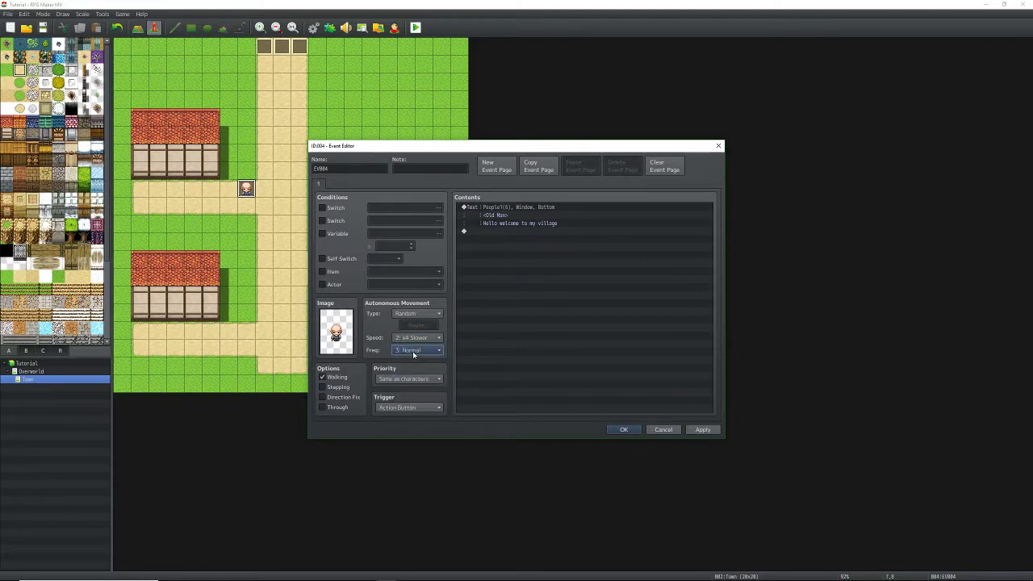
click(413, 351)
click(409, 369)
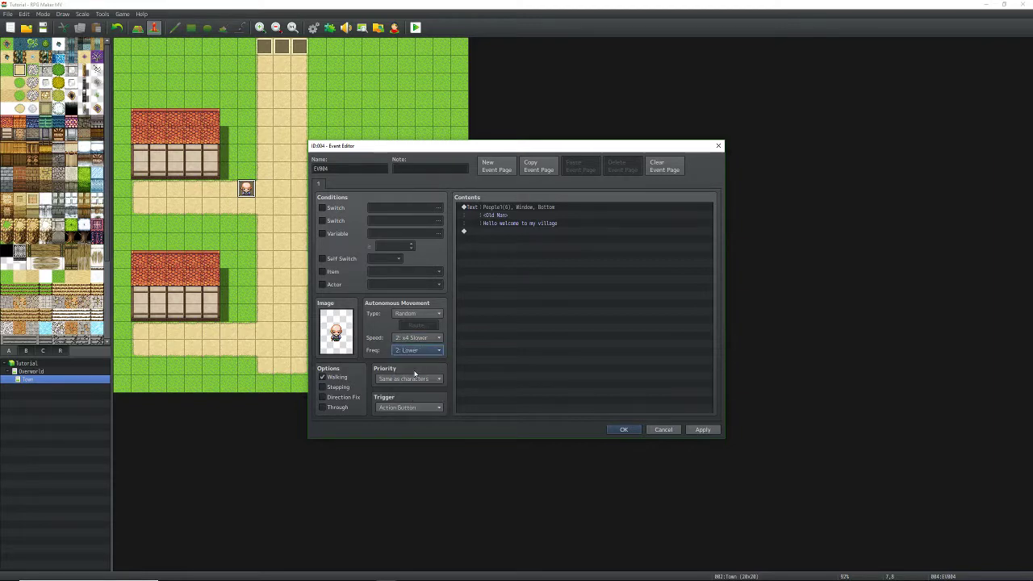
Step: Apply the old man's movement settings and close his event
click(702, 430)
click(624, 430)
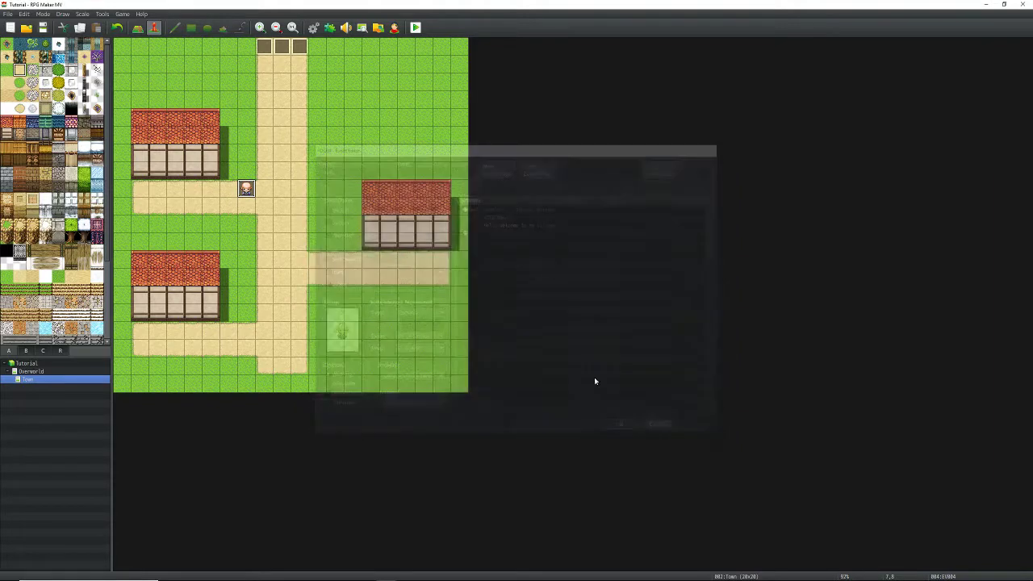
double_click(299, 206)
double_click(349, 337)
click(392, 333)
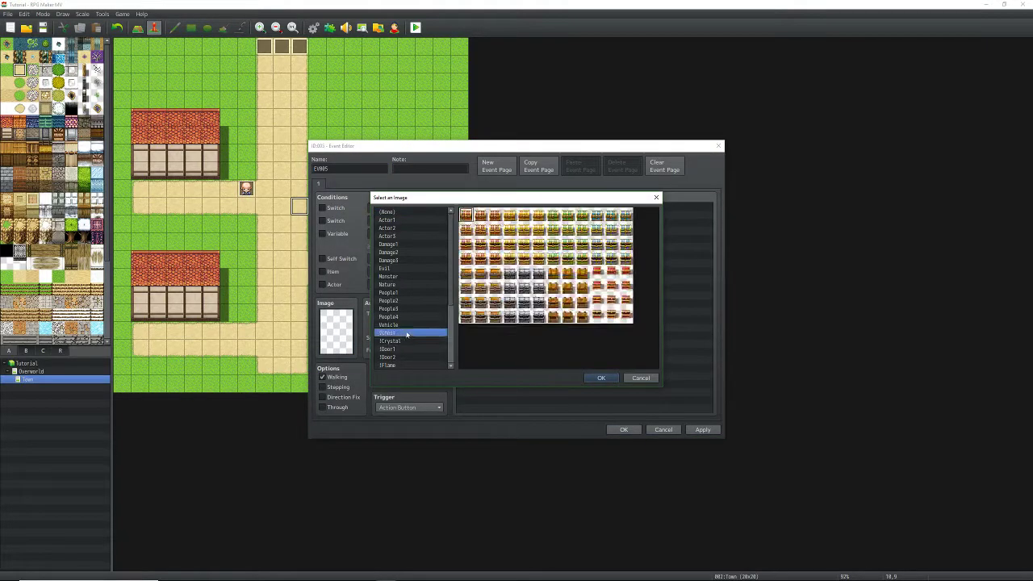
click(392, 292)
click(482, 273)
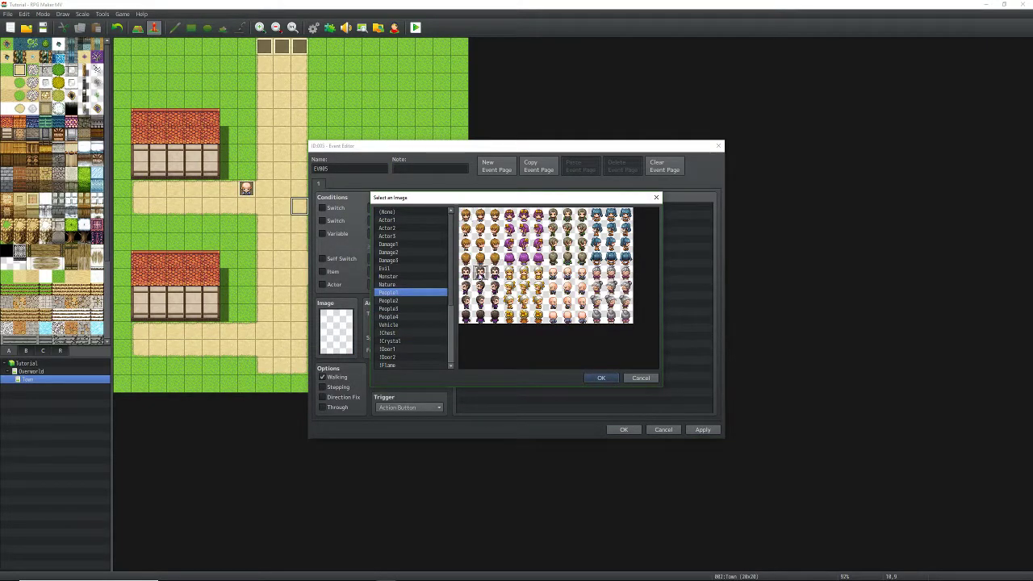
click(604, 378)
double_click(497, 215)
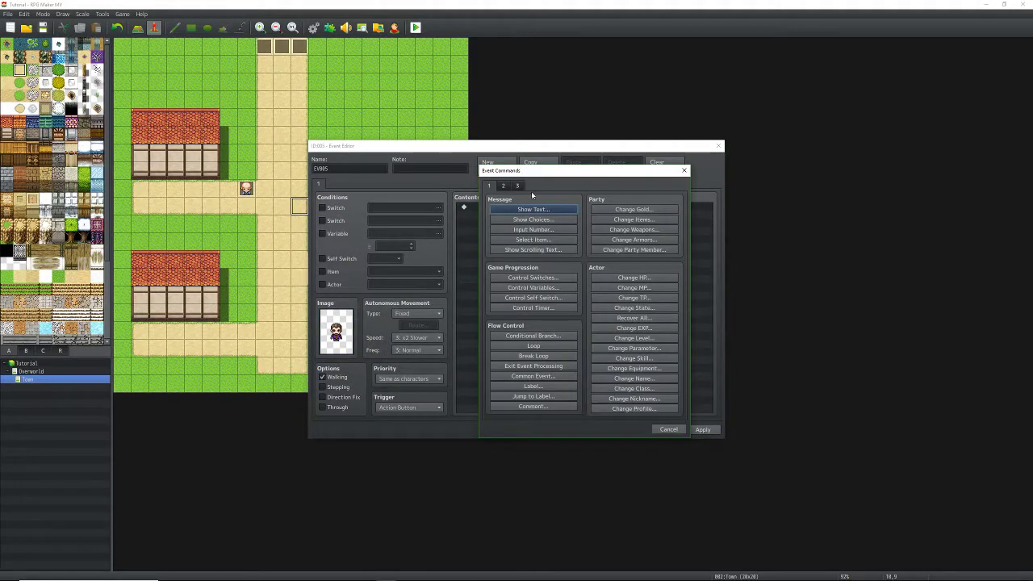
click(533, 209)
double_click(507, 281)
click(456, 272)
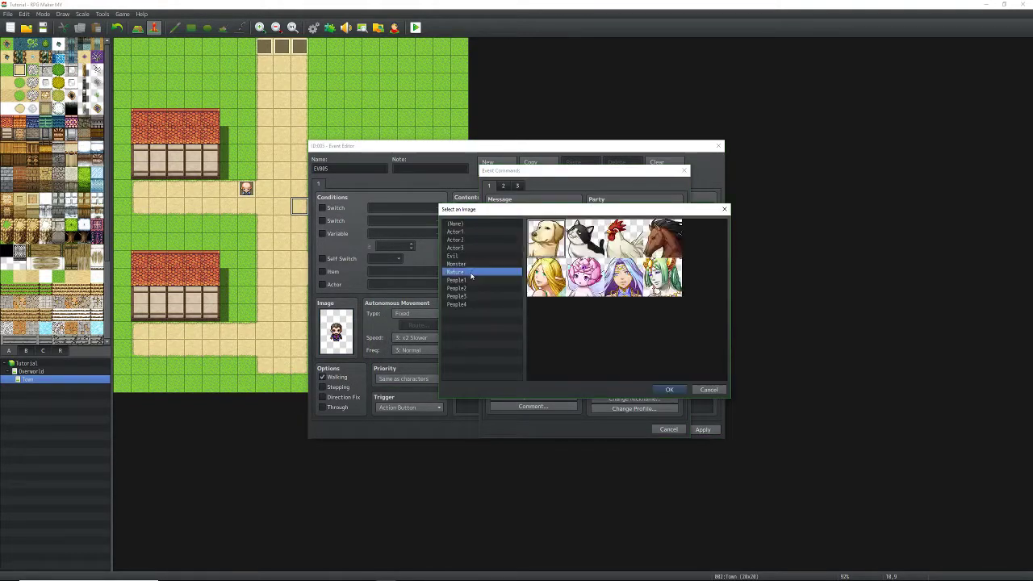
click(469, 280)
click(546, 276)
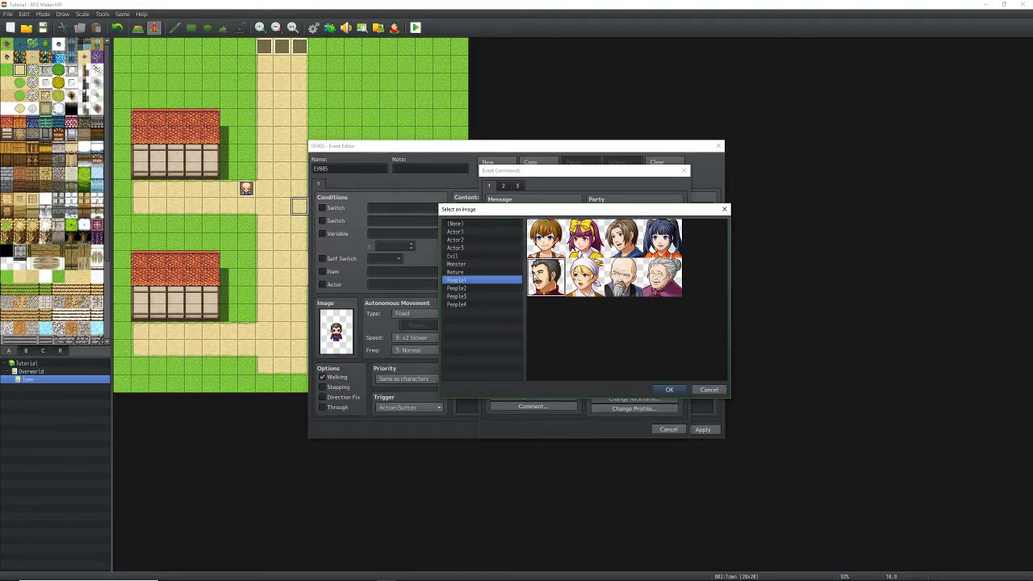
click(669, 389)
click(541, 291)
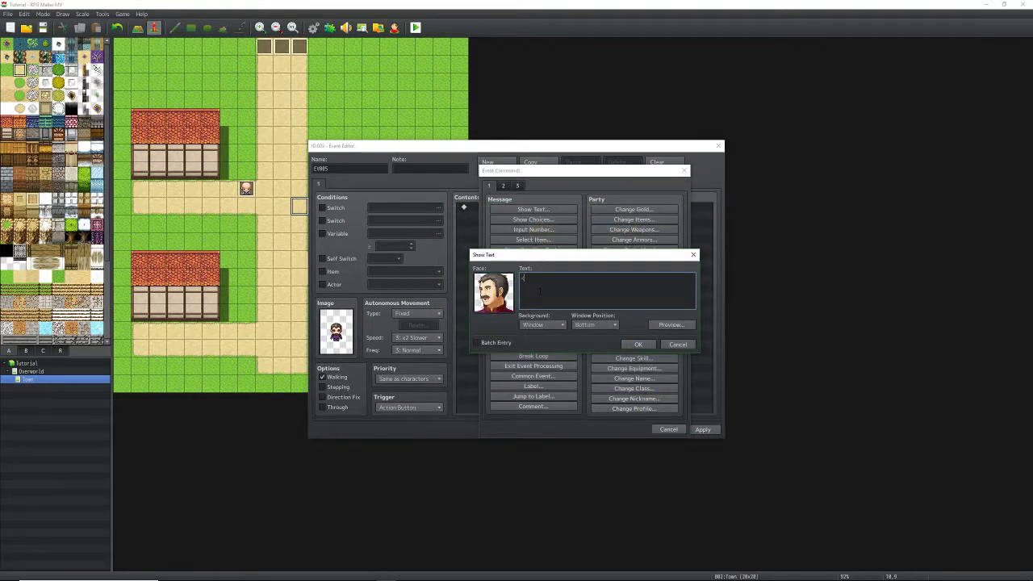
text(<S)
key(BackSpace)
key(BackSpace)
key(BackSpace)
key(BackSpace)
key(BackSpace)
key(BackSpace)
click(678, 344)
click(669, 430)
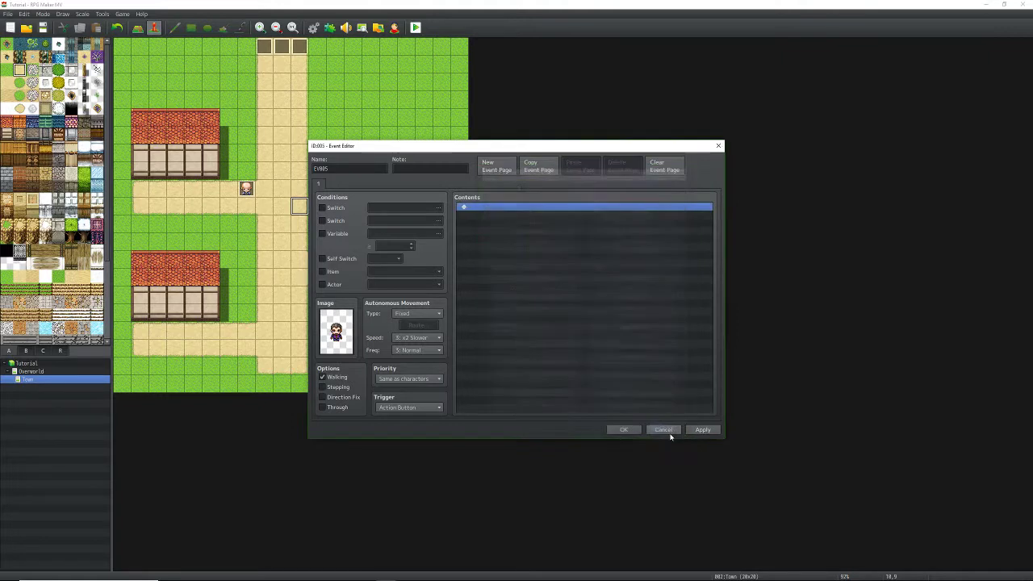
click(664, 430)
click(510, 308)
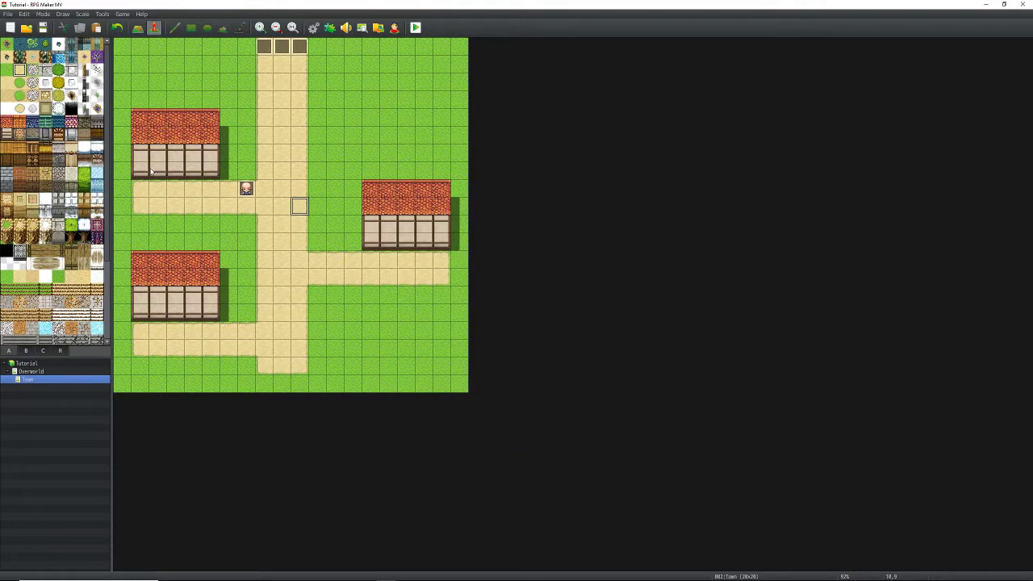
Step: Create an event on the path tile at 10,9 and give it the brown-haired boy sprite from People1
double_click(300, 209)
double_click(323, 325)
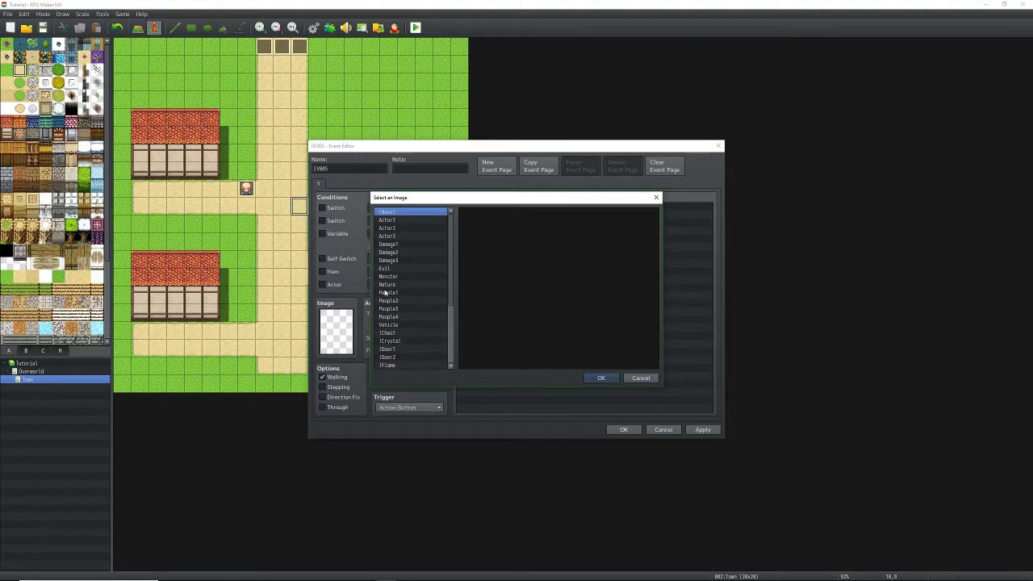
click(399, 316)
click(399, 302)
click(399, 292)
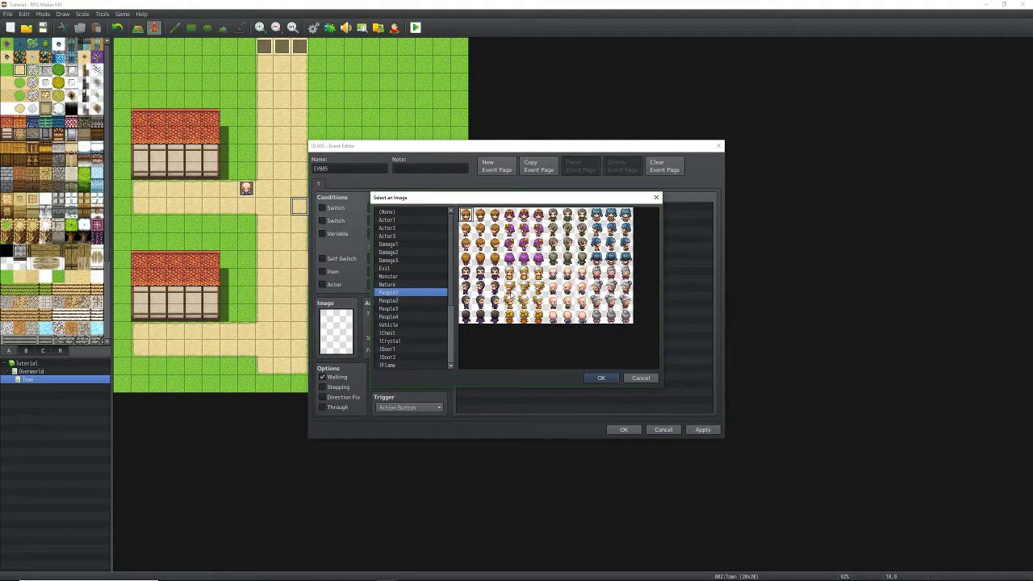
click(568, 216)
click(480, 218)
click(602, 378)
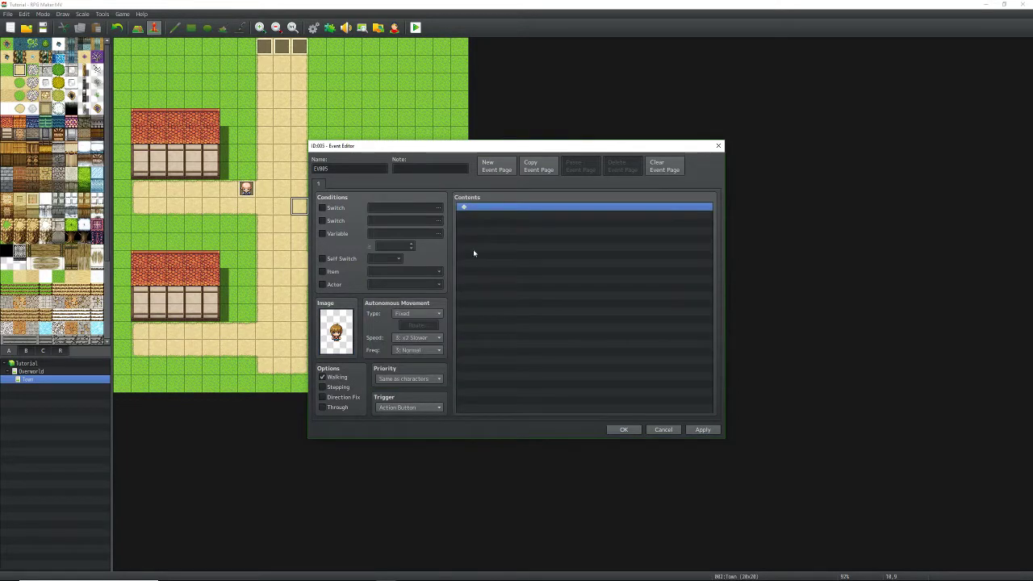
Step: Add a Show Text command to the boy's event with the brown-haired boy's face from People1
double_click(503, 213)
click(507, 210)
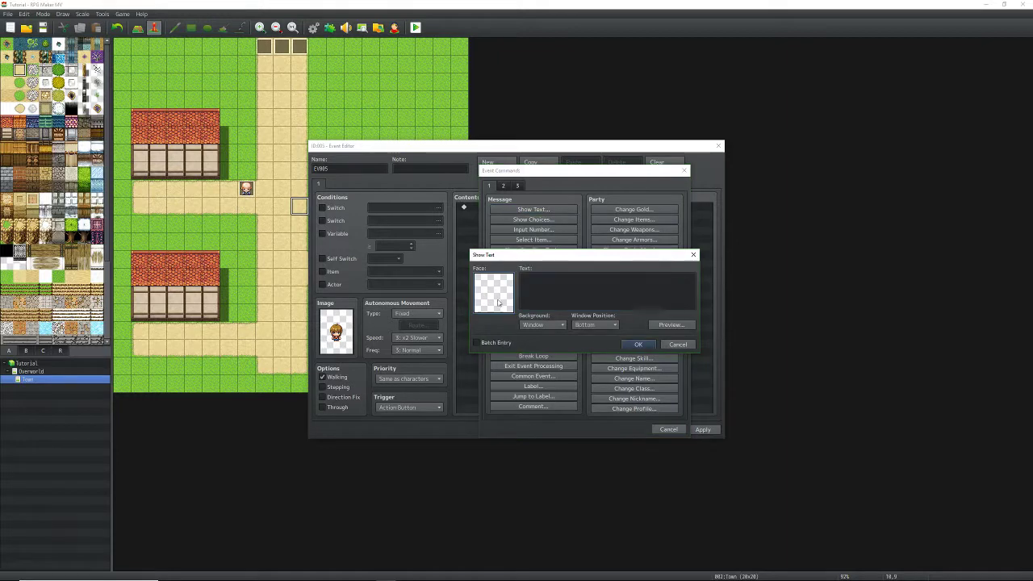
double_click(491, 278)
click(484, 273)
click(494, 280)
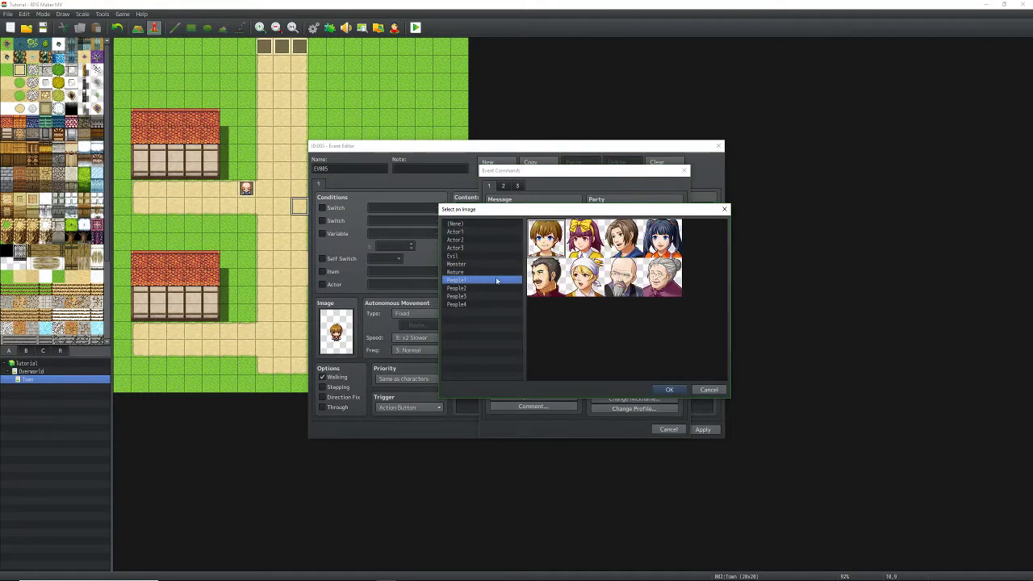
click(673, 390)
Step: Enter "<Little Boy>" and "My daddy owns the shop here" on two lines as the message, and save the event
text(\)
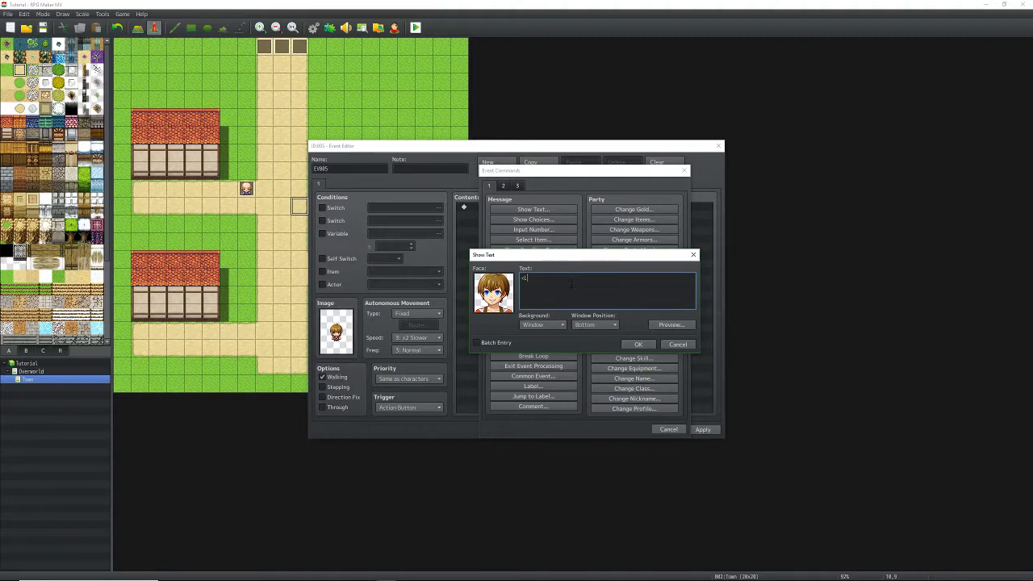
text(Little Boy>)
key(Return)
text(My daddy owns the shop here)
click(637, 343)
click(704, 430)
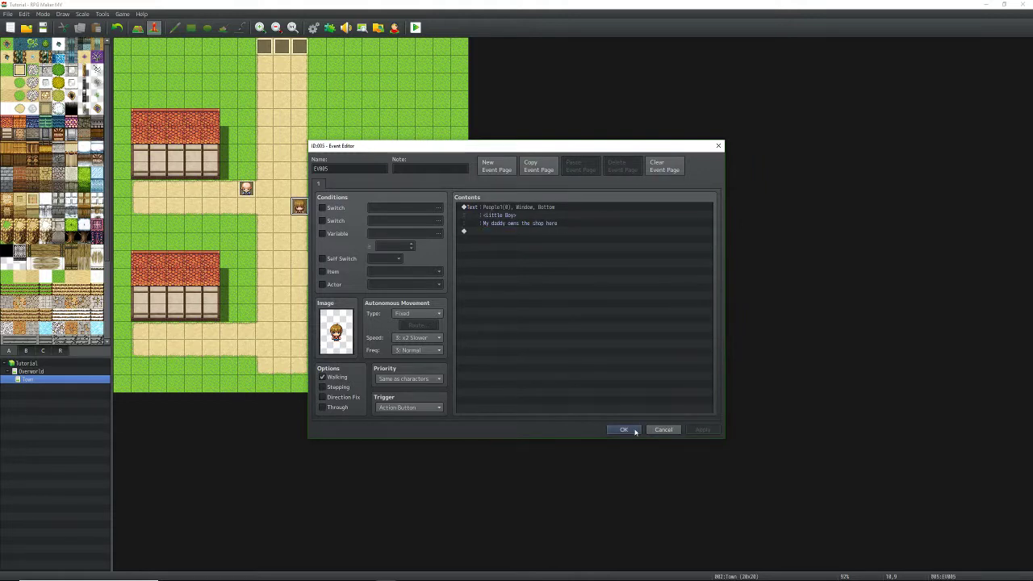
click(624, 429)
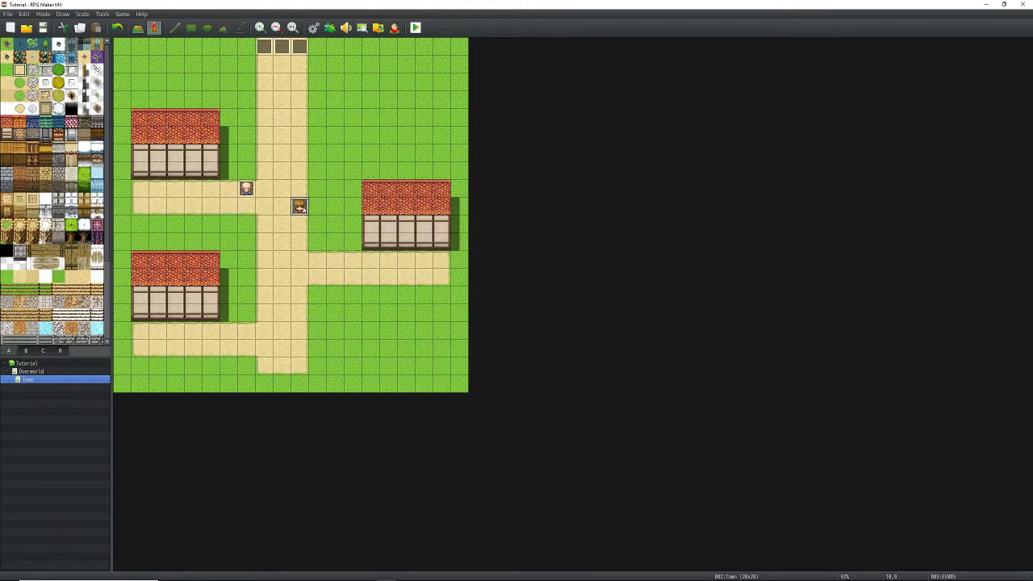
Step: Reopen the little boy's event and set its autonomous movement type to Random
double_click(299, 206)
click(416, 314)
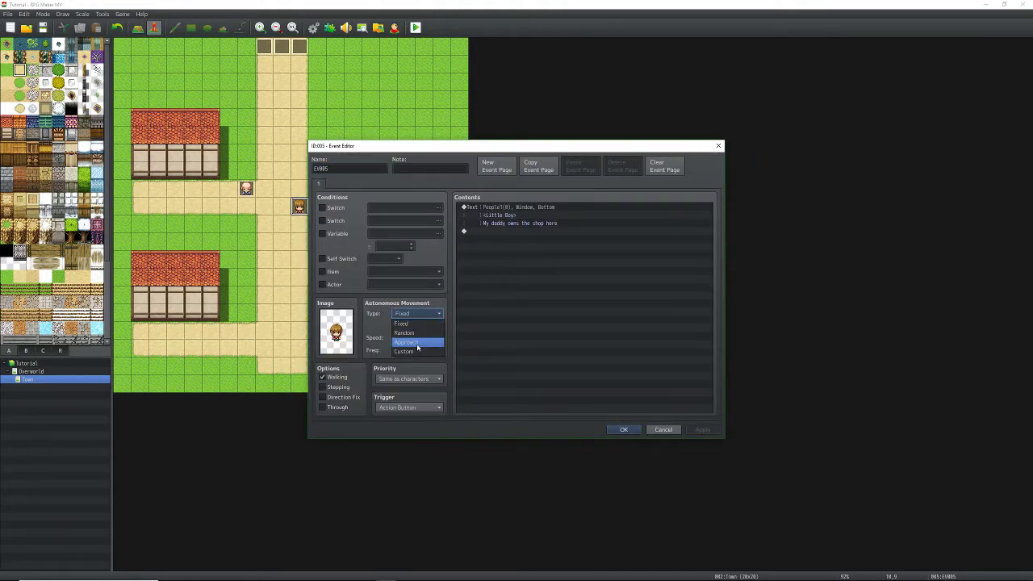
click(417, 351)
click(420, 326)
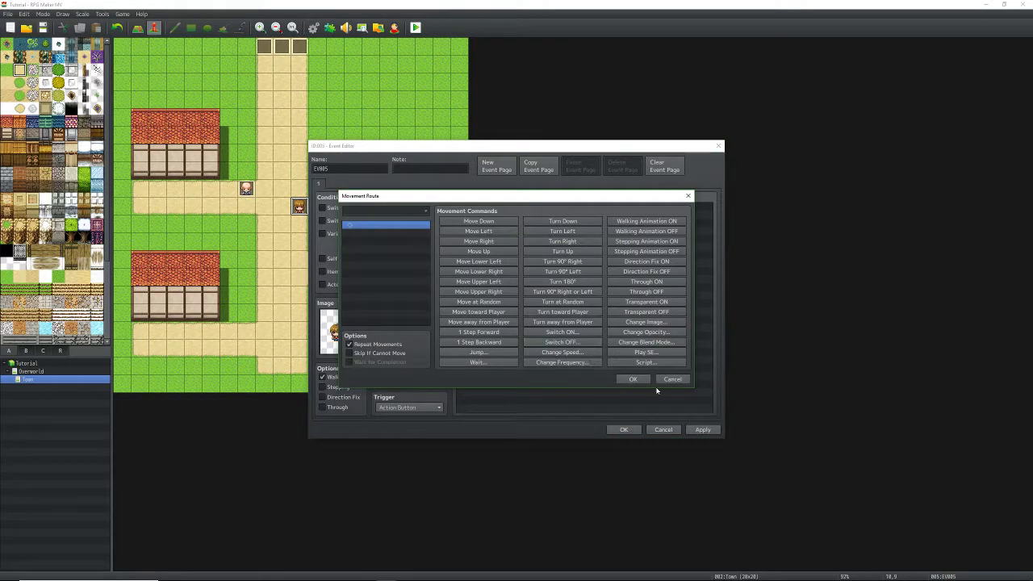
click(673, 378)
click(417, 314)
click(411, 338)
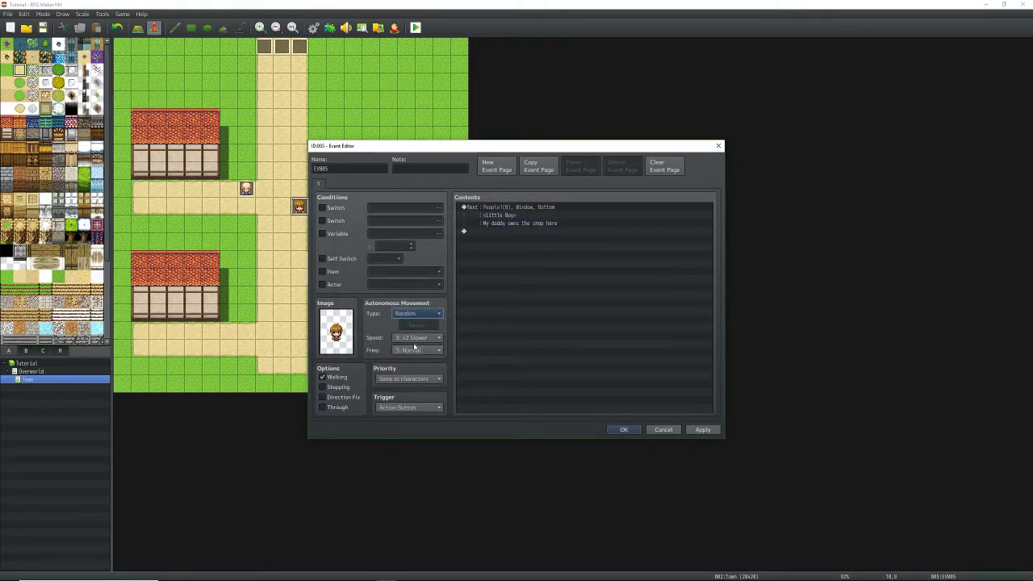
Step: Set the little boy's movement speed to "5: x2 Faster" and frequency to "4: Higher", and save the event
click(416, 338)
click(418, 386)
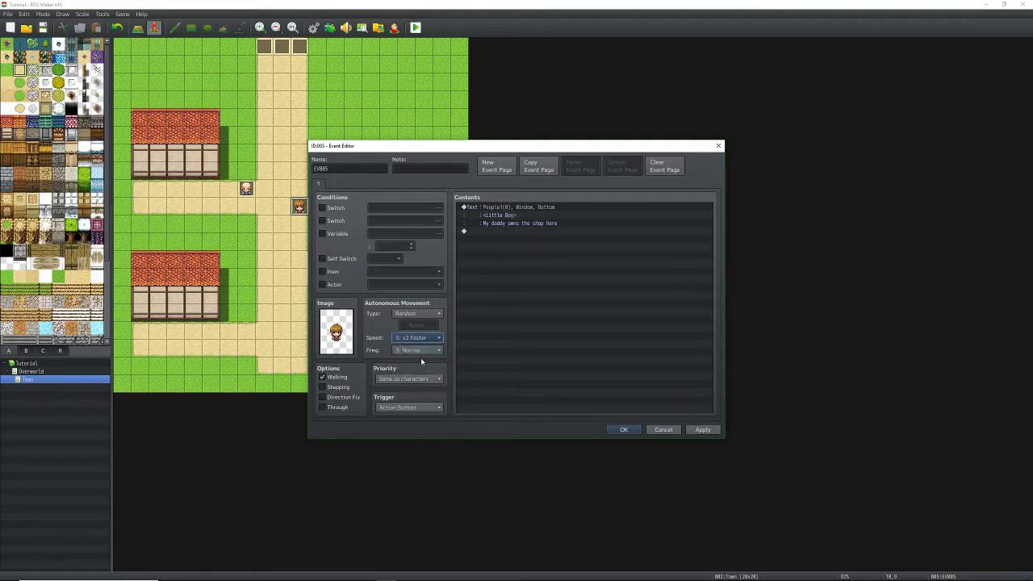
click(417, 350)
click(424, 391)
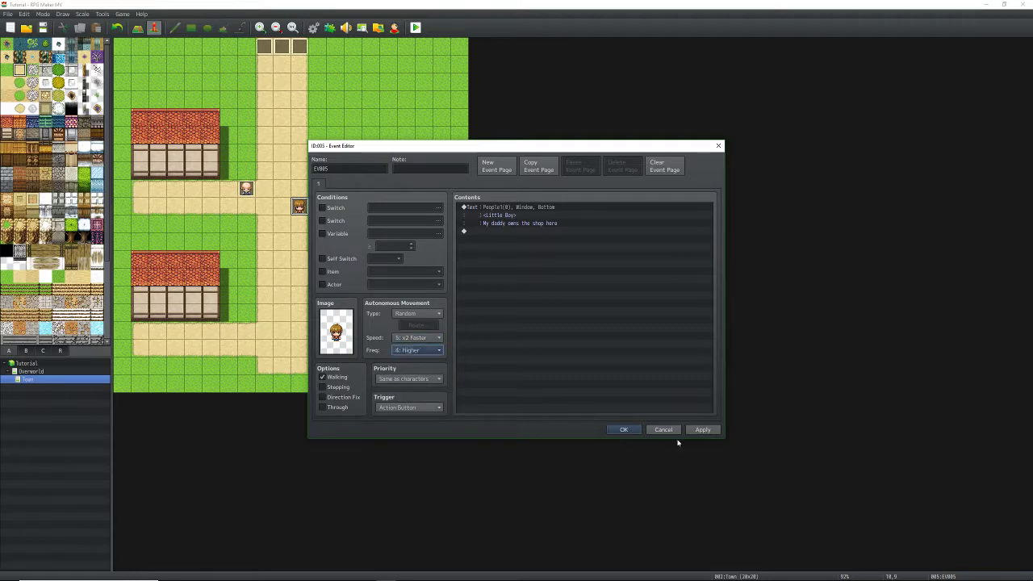
click(703, 429)
click(624, 429)
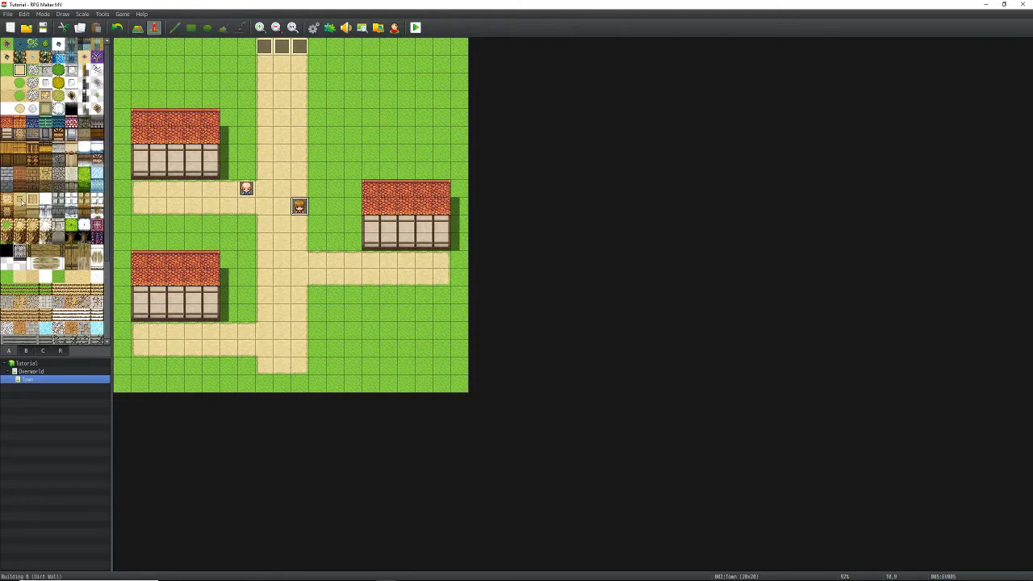
Step: Draw the Shop Sign (Coin) tile in the middle of the northwest house's wall, with a dark entrance tile directly beneath it
click(25, 350)
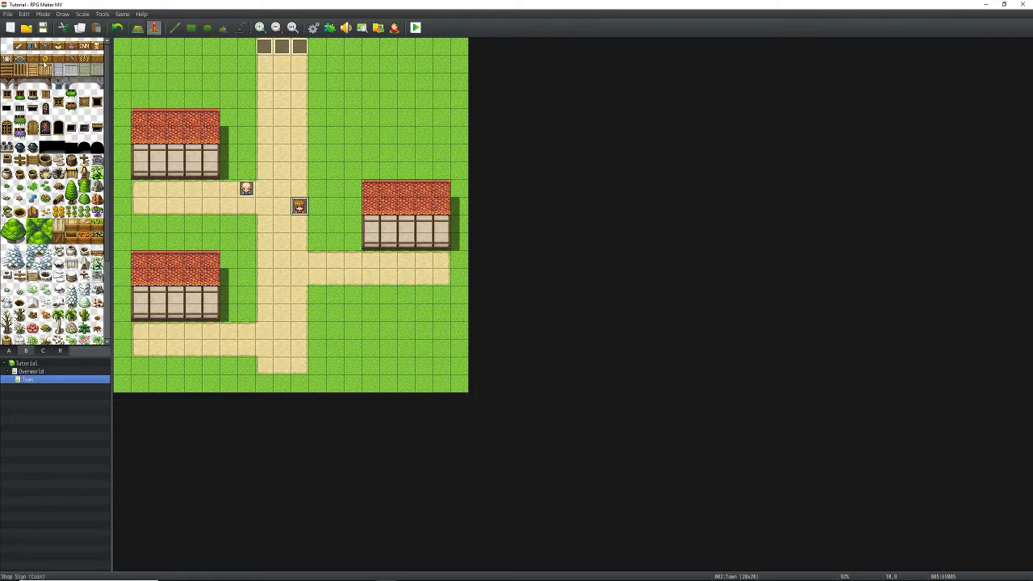
click(45, 59)
click(138, 27)
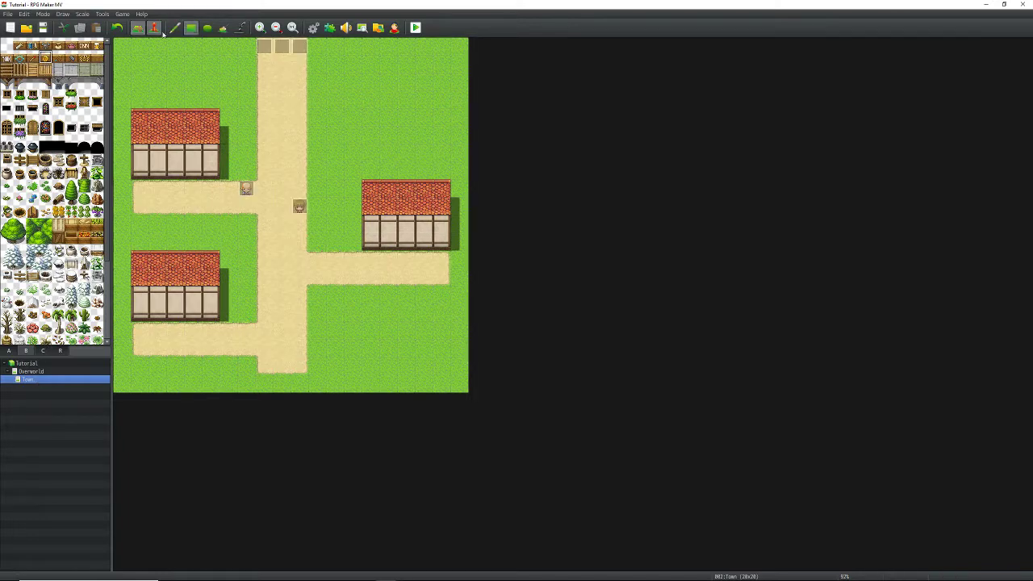
click(174, 28)
click(175, 155)
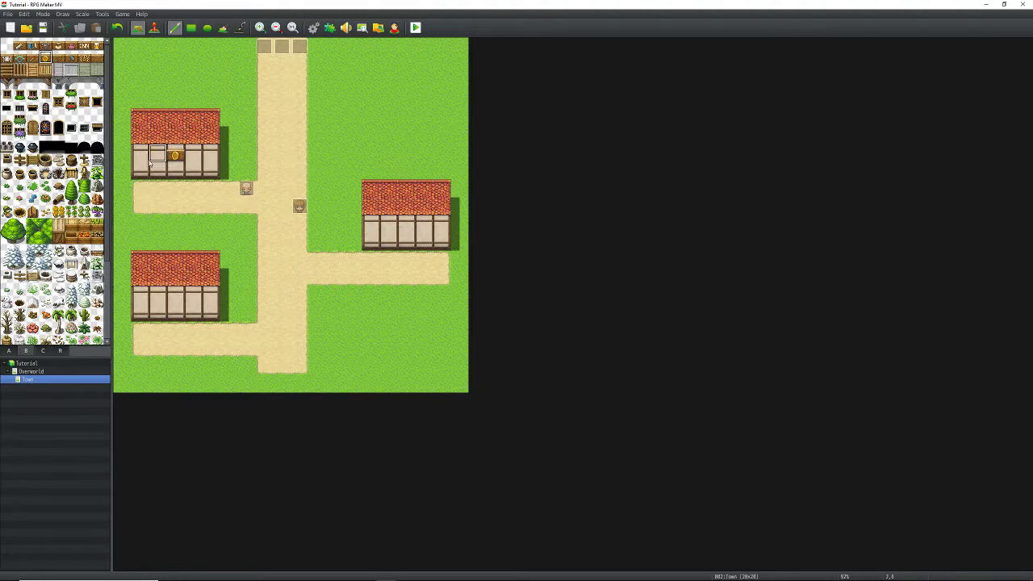
click(59, 147)
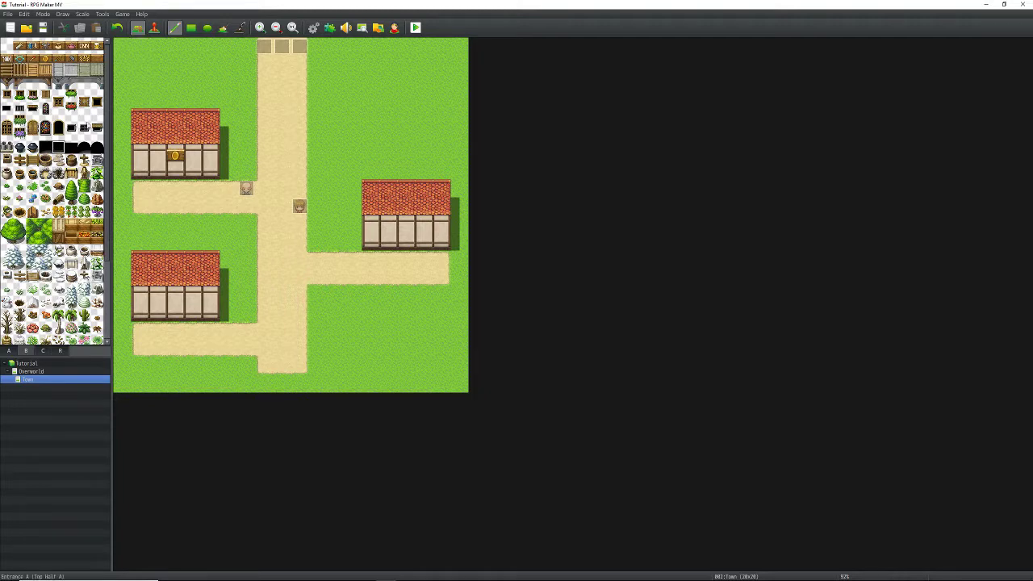
click(176, 166)
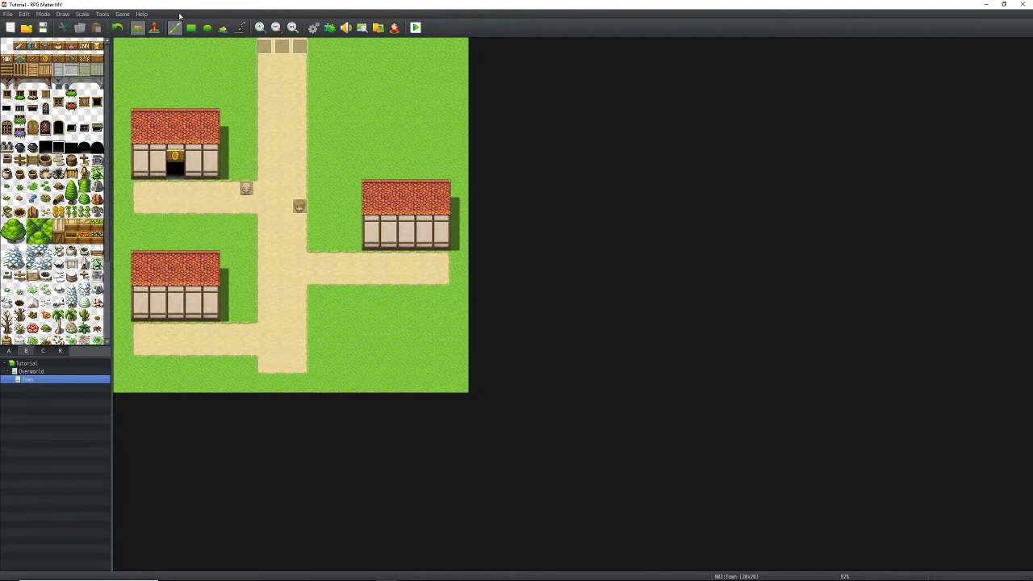
Step: Create a new map under Town using the "0003 Inside" tileset, with width 17 and height 13
click(154, 27)
right_click(43, 380)
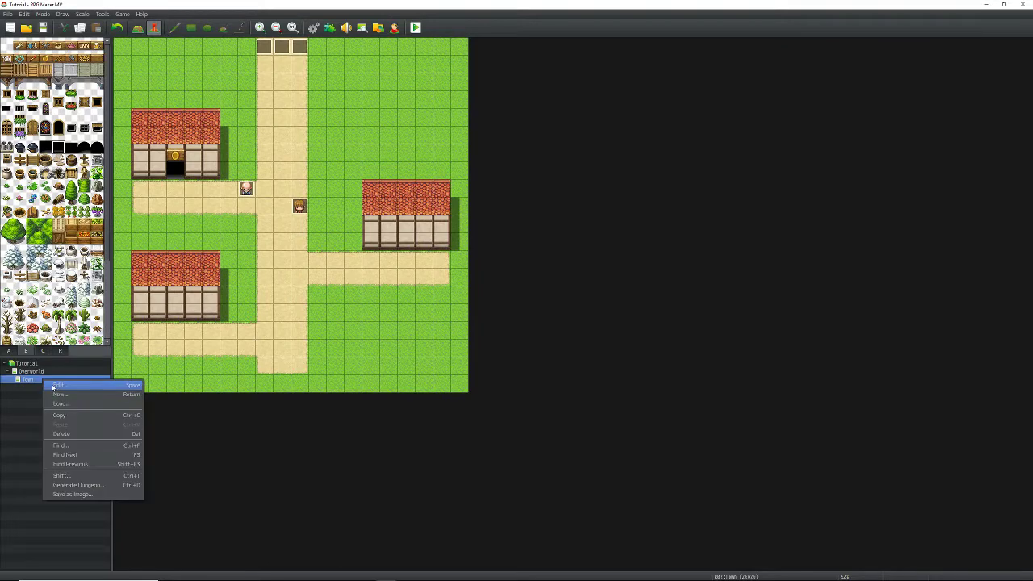
click(70, 396)
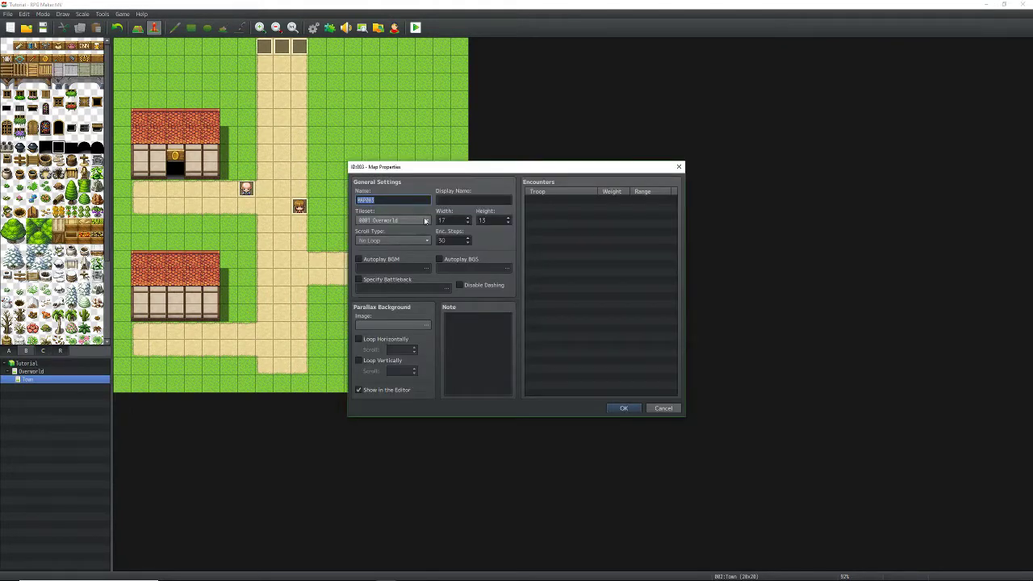
click(392, 221)
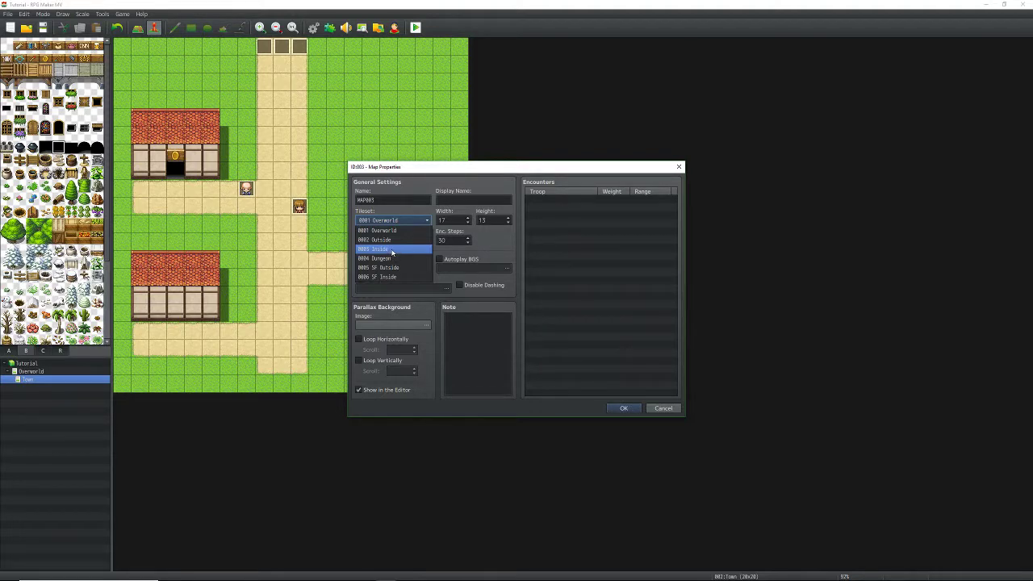
click(392, 249)
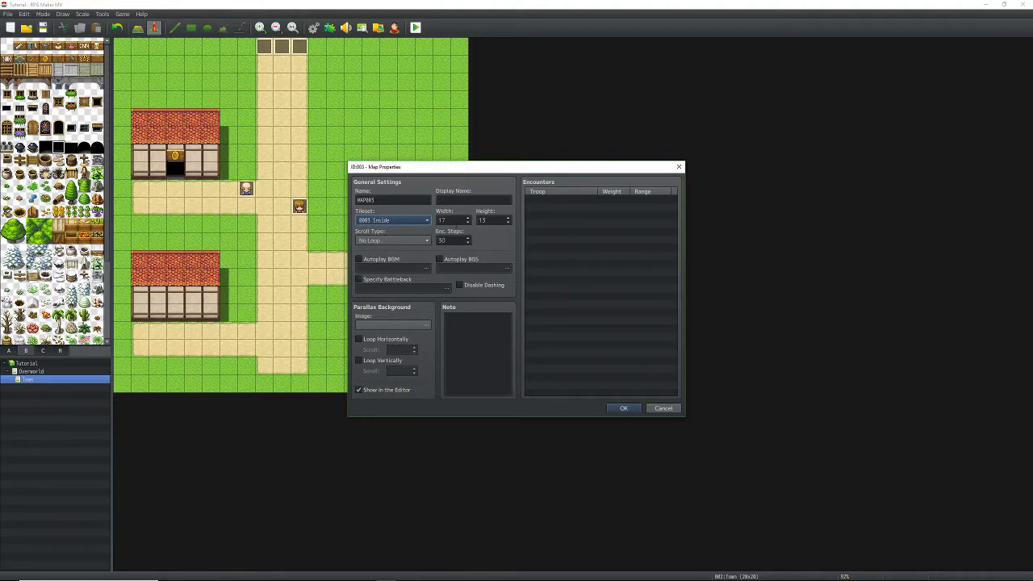
key(Tab)
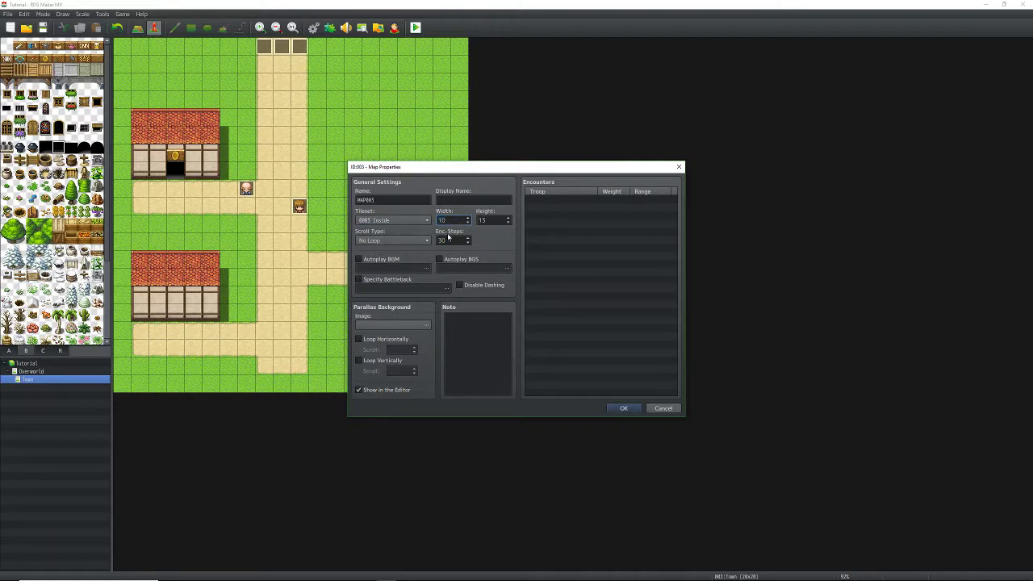
text(20)
text(17)
click(628, 409)
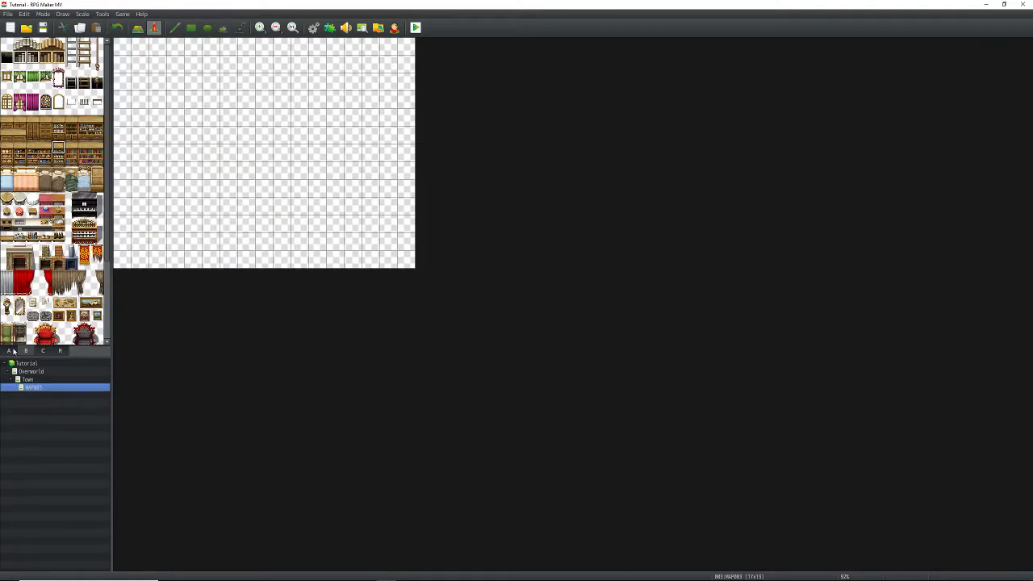
Step: Draw the brown wood ceiling border around the whole interior map with its matching wall face along the north side
click(9, 350)
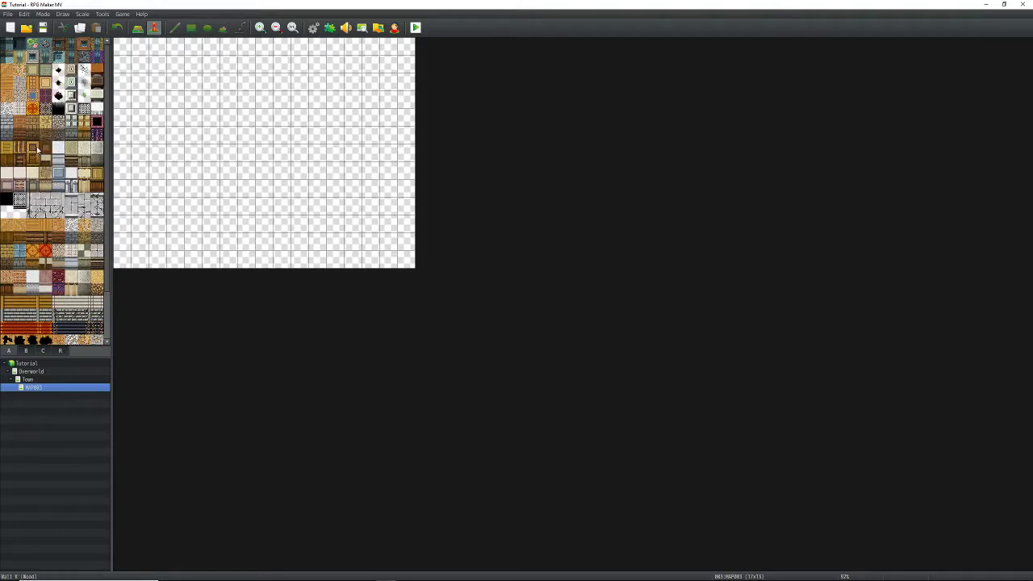
click(45, 149)
click(137, 27)
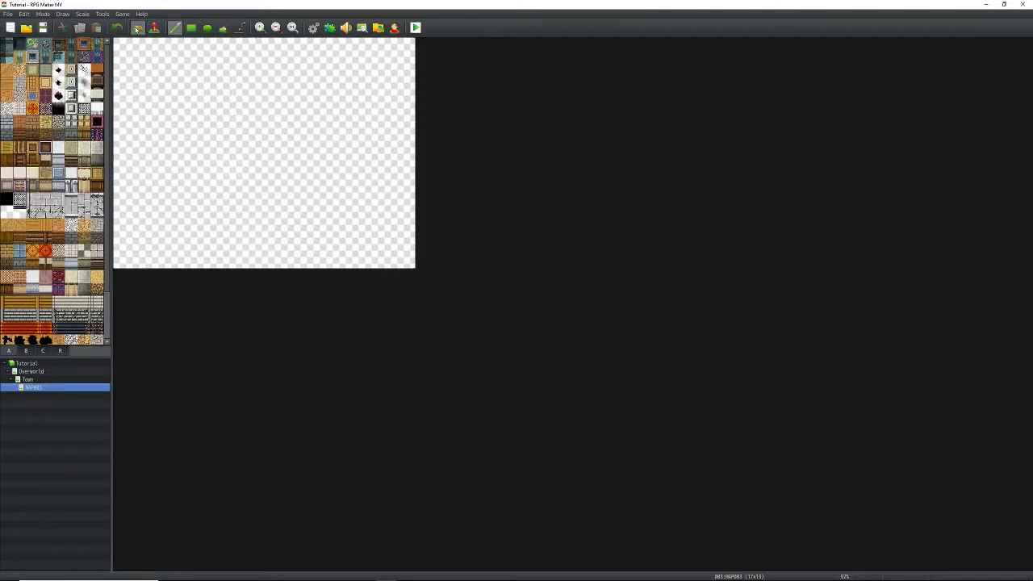
click(191, 27)
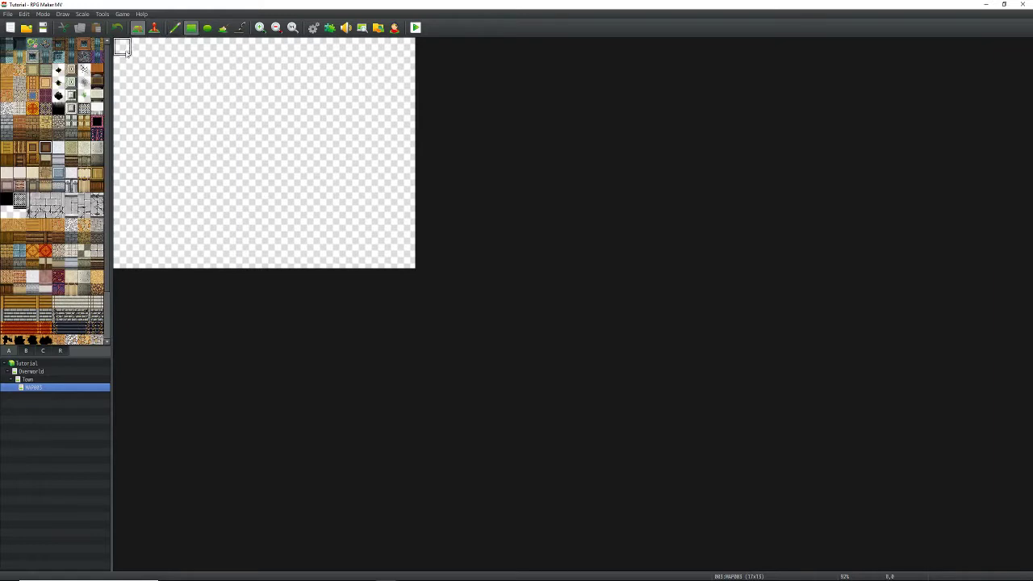
click(121, 49)
drag(120, 50, 478, 57)
key(ctrl+z)
mouse_move(121, 47)
mouse_down()
mouse_move(427, 53)
mouse_move(408, 260)
mouse_move(121, 260)
mouse_move(120, 63)
mouse_move(392, 81)
mouse_up()
right_click(119, 97)
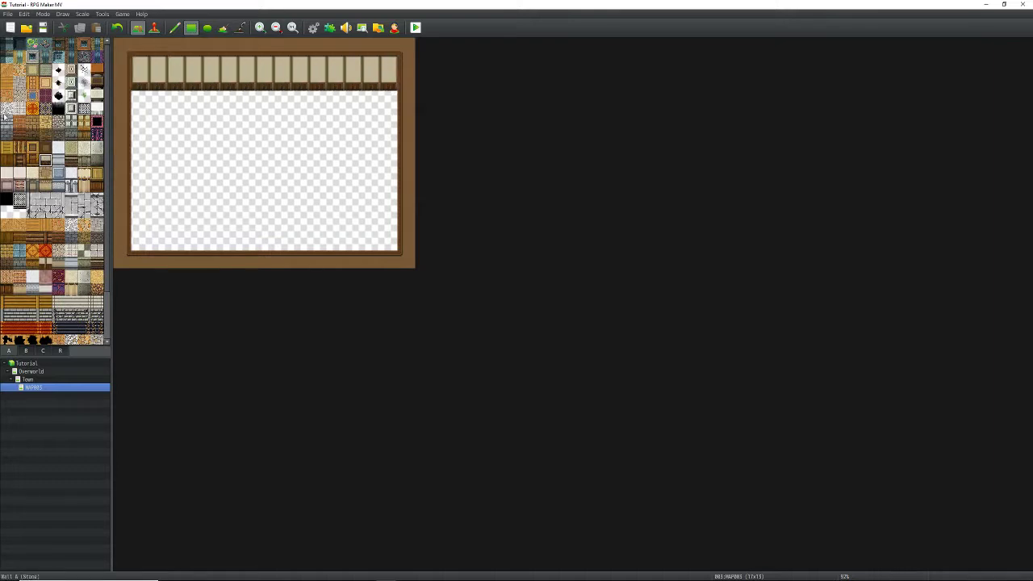
Step: Fill the room with the wooden plank floor and cut a one-tile doorway in the middle of the south wall
click(8, 83)
mouse_move(138, 100)
mouse_down()
mouse_move(389, 227)
mouse_move(389, 242)
mouse_up()
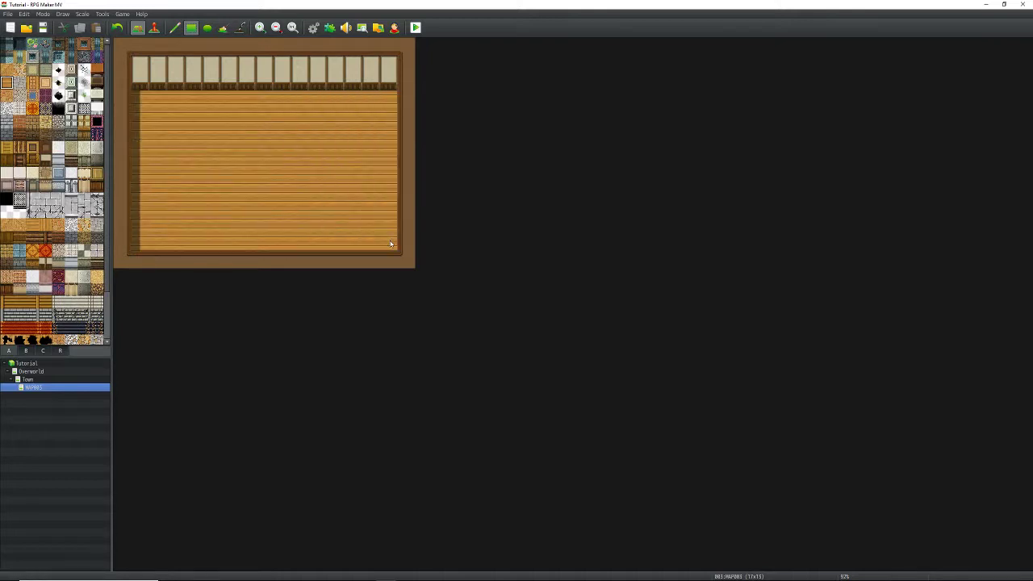
click(264, 259)
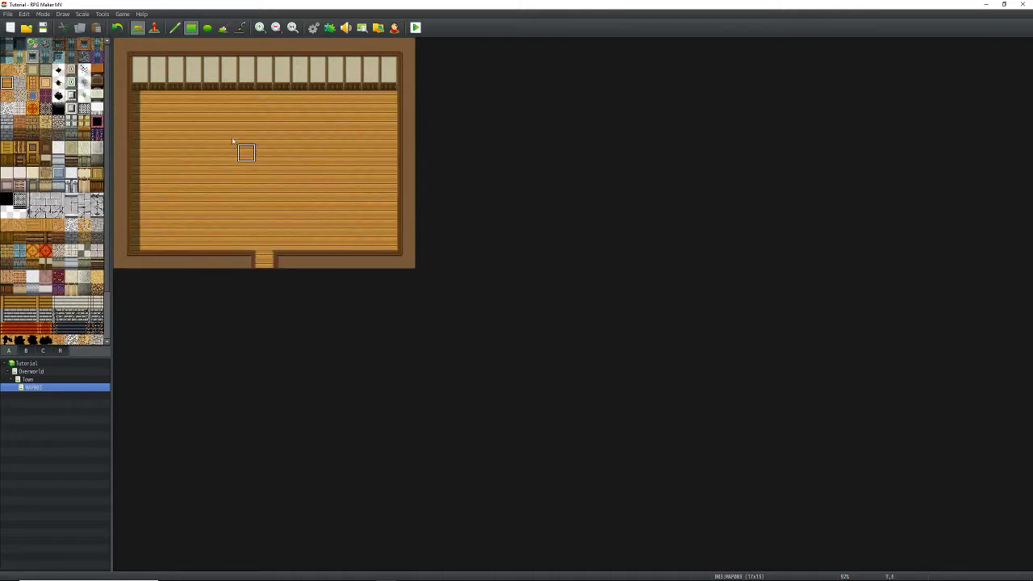
click(159, 75)
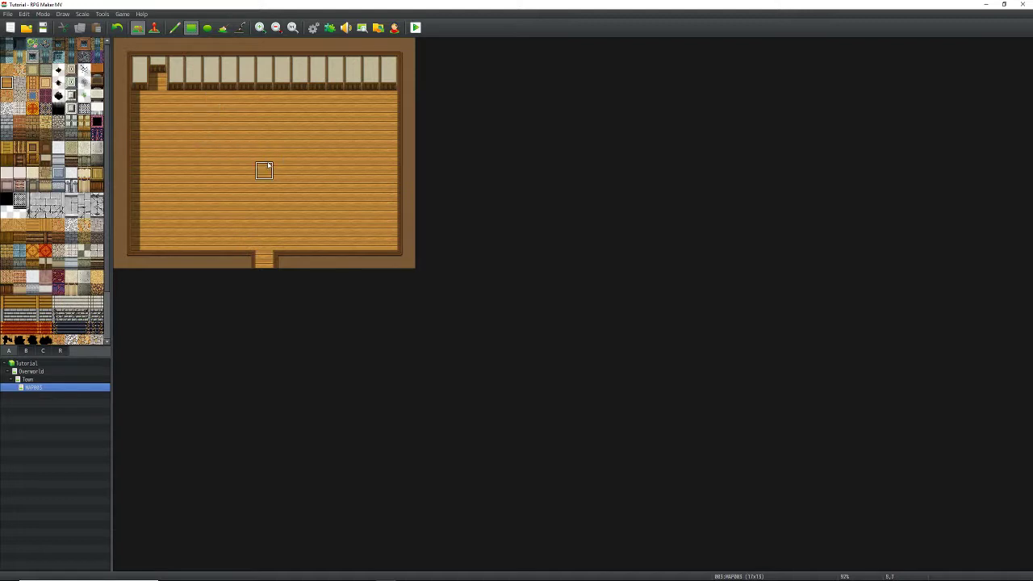
key(ctrl+z)
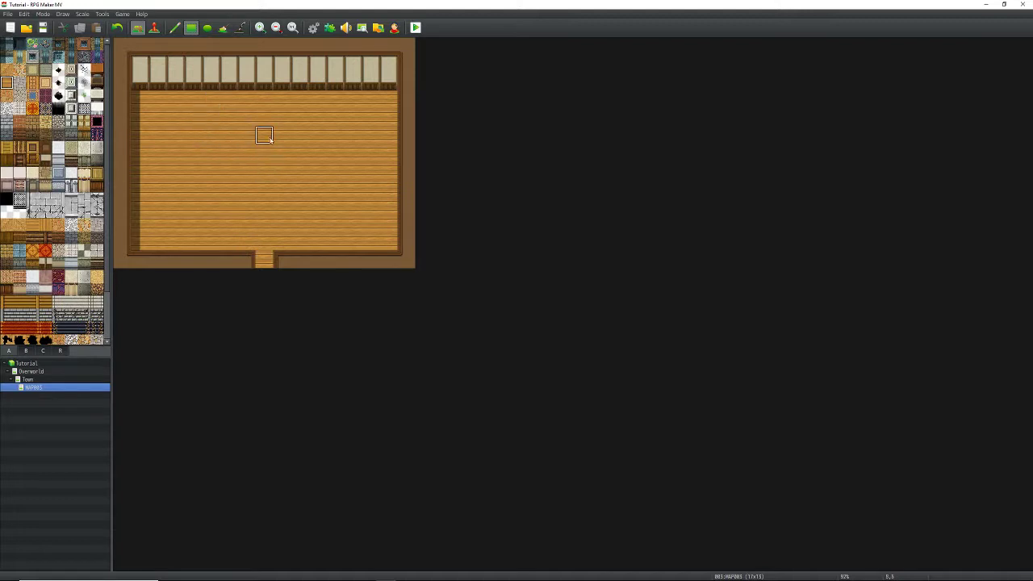
Step: Draw a U-shaped counter, seven tiles wide and four tiles deep, against the middle of the north wall
click(98, 70)
mouse_move(210, 98)
mouse_down()
mouse_move(207, 149)
mouse_move(314, 156)
mouse_up()
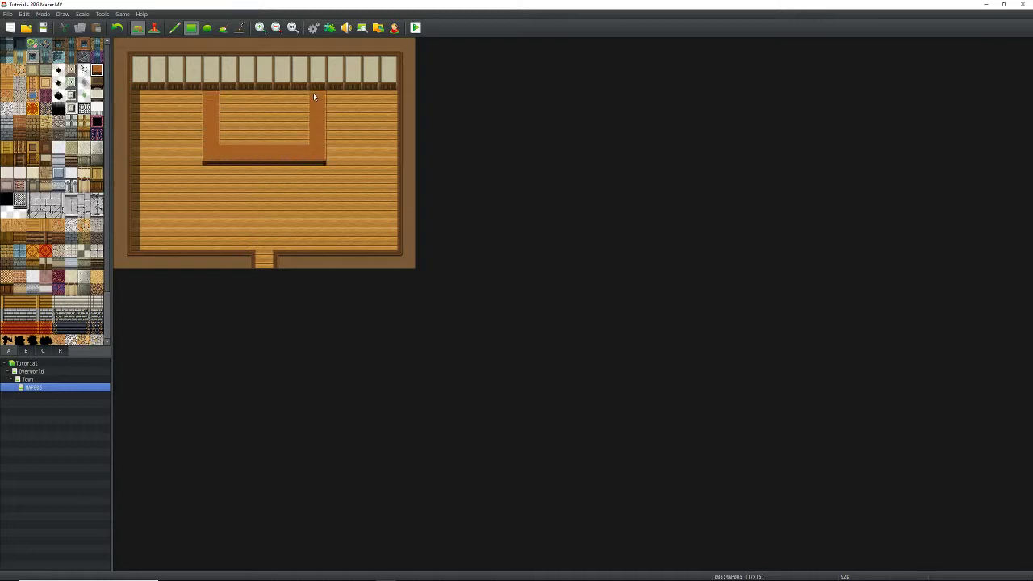
Step: Create a shopkeeper event behind the middle of the counter using the dark-haired man from People1, and save it
click(154, 27)
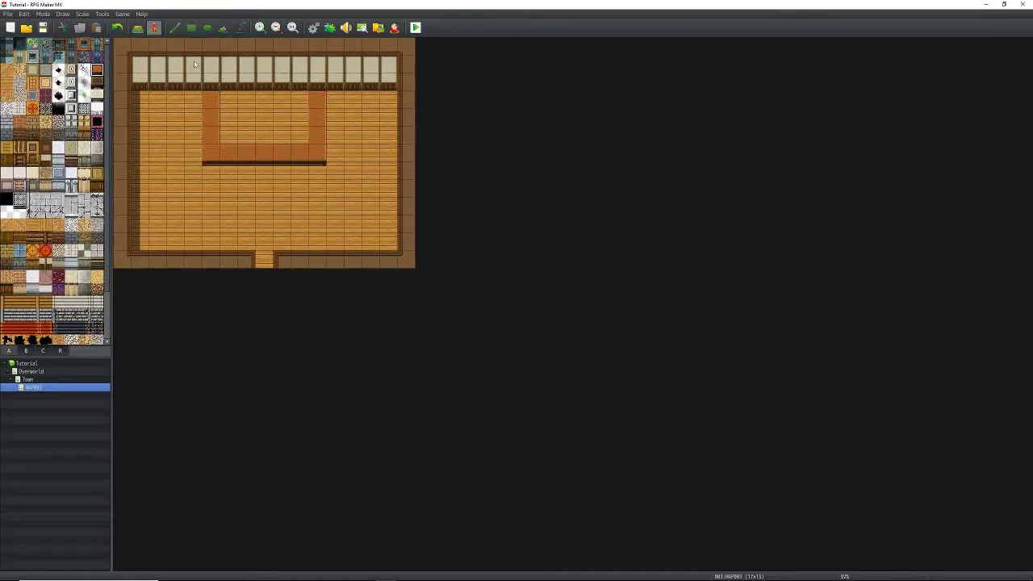
double_click(260, 136)
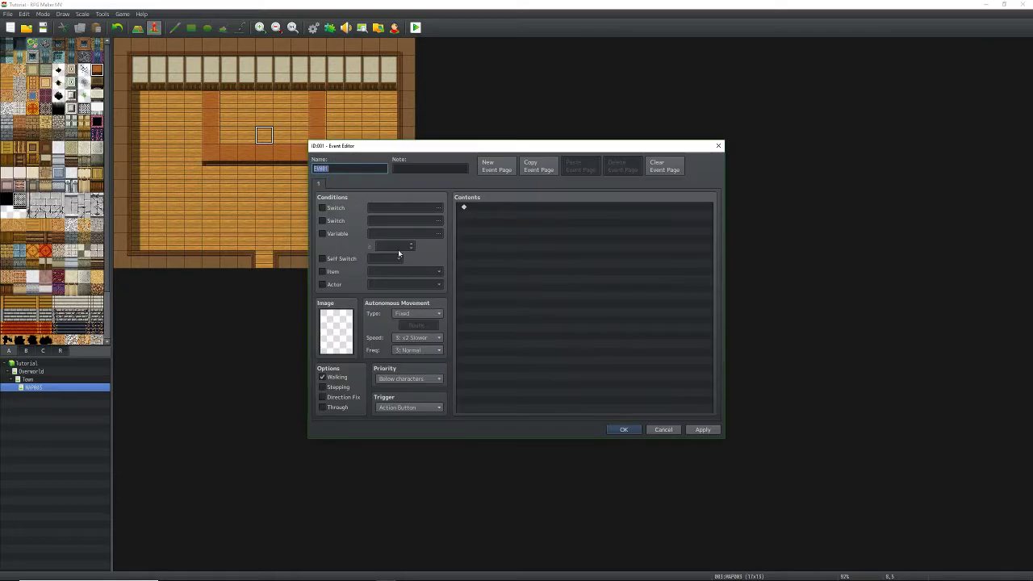
double_click(345, 326)
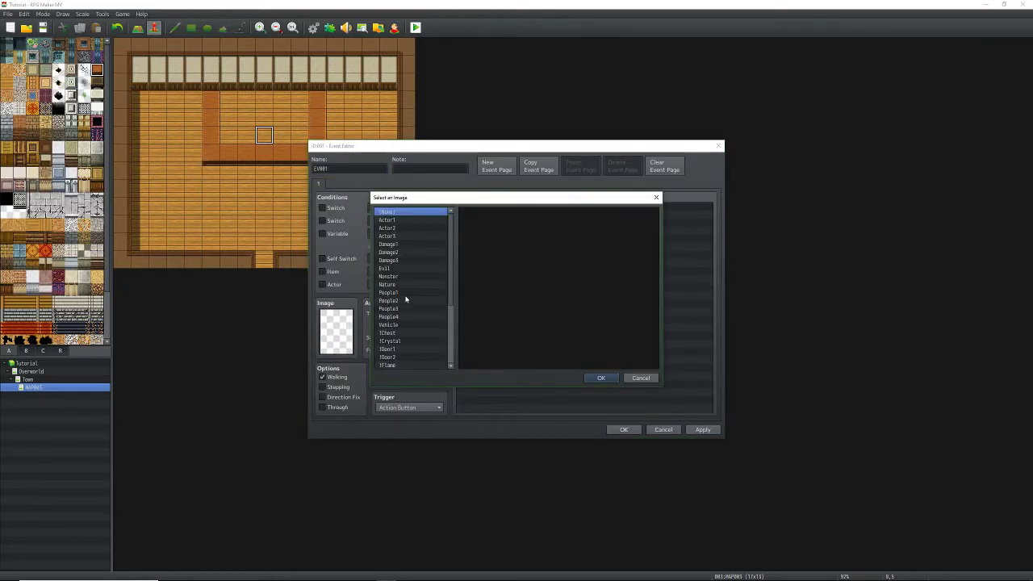
click(396, 292)
click(485, 276)
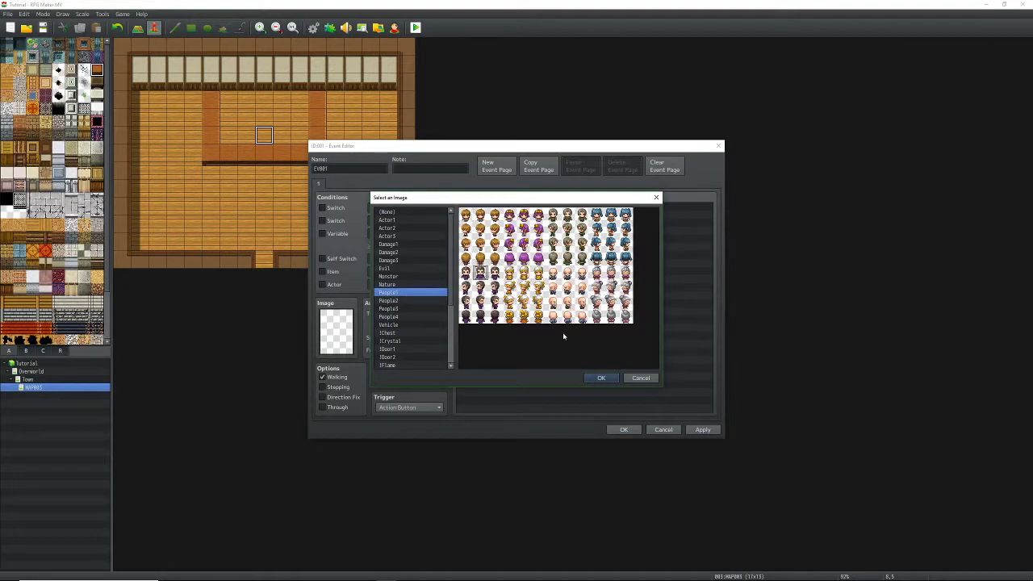
click(599, 378)
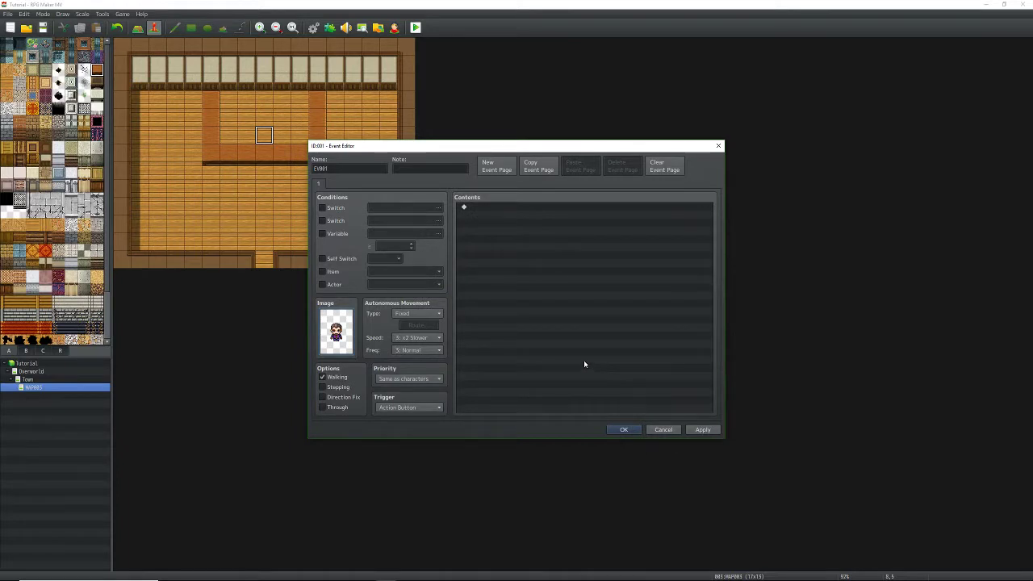
click(703, 429)
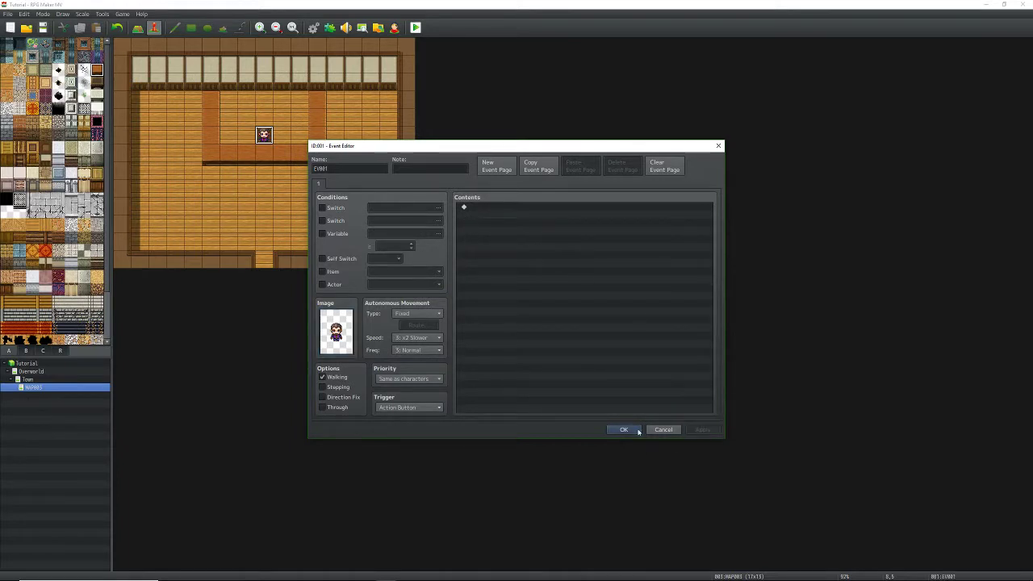
click(624, 429)
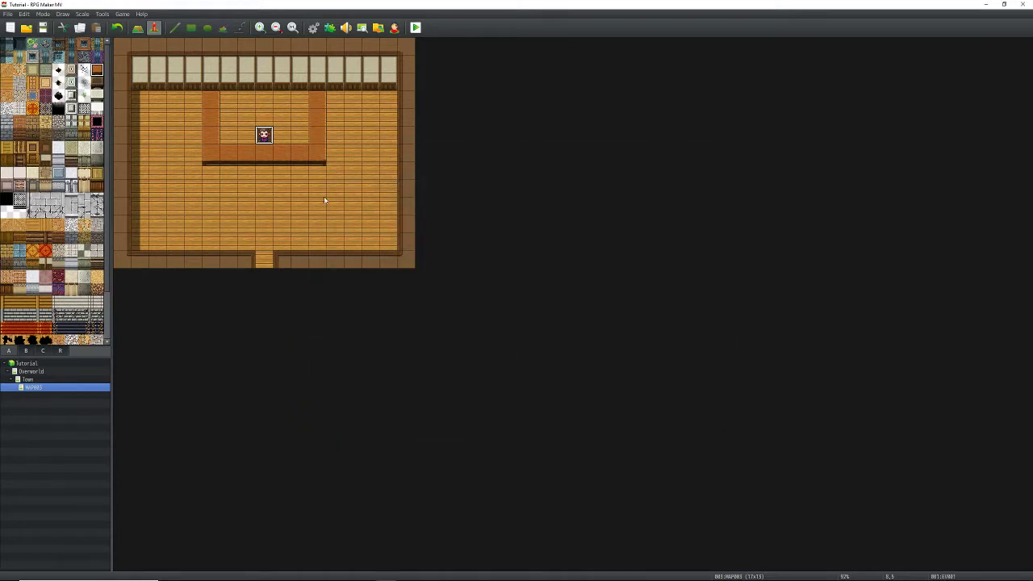
Step: Create an event on the counter tile in front of the shopkeeper with priority "Same as characters"
double_click(263, 154)
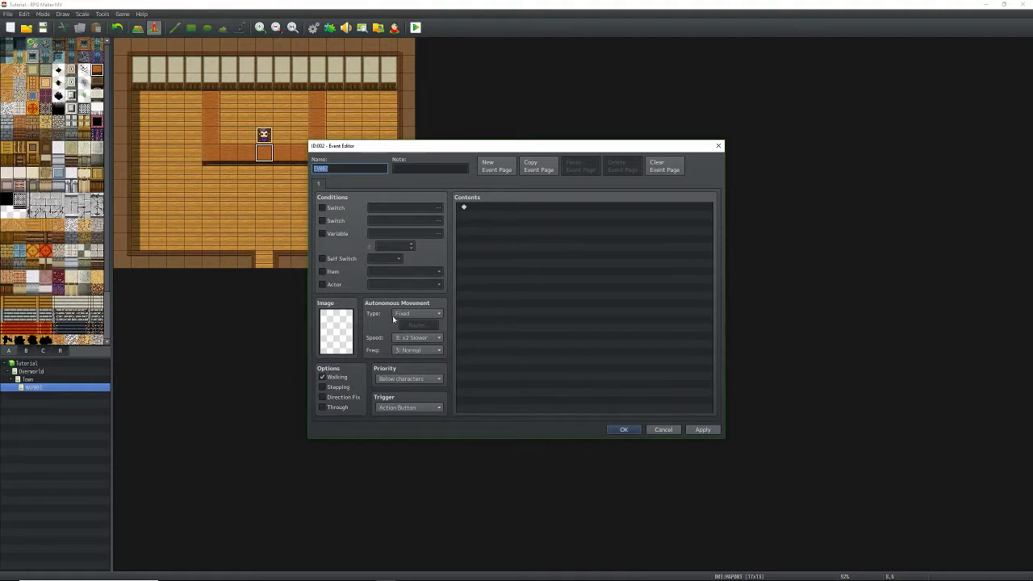
click(401, 379)
click(408, 398)
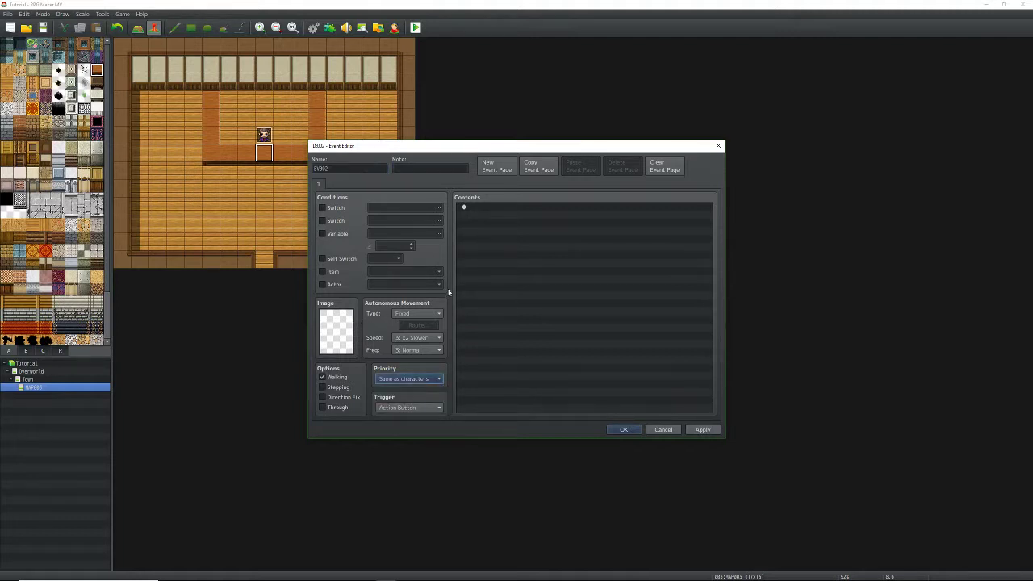
Step: Add a Shop Processing command to the counter event with Potion as merchandise at the standard price
double_click(487, 210)
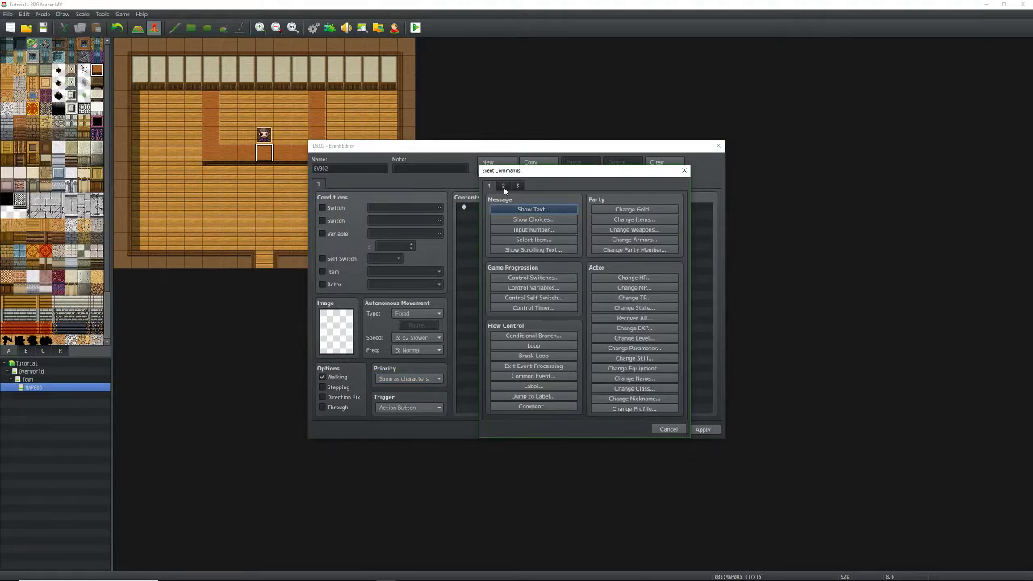
click(503, 186)
click(518, 186)
click(541, 221)
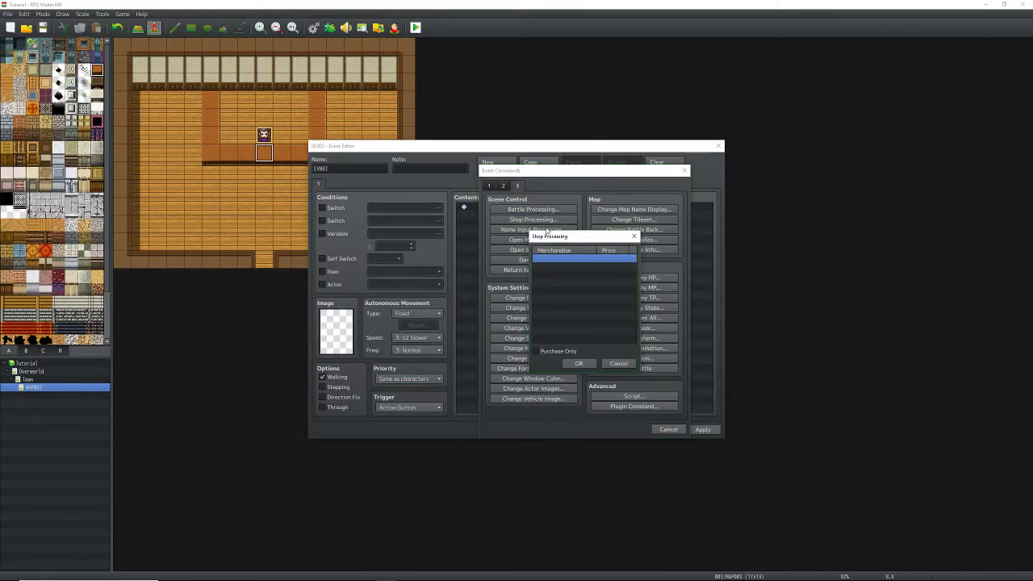
double_click(556, 260)
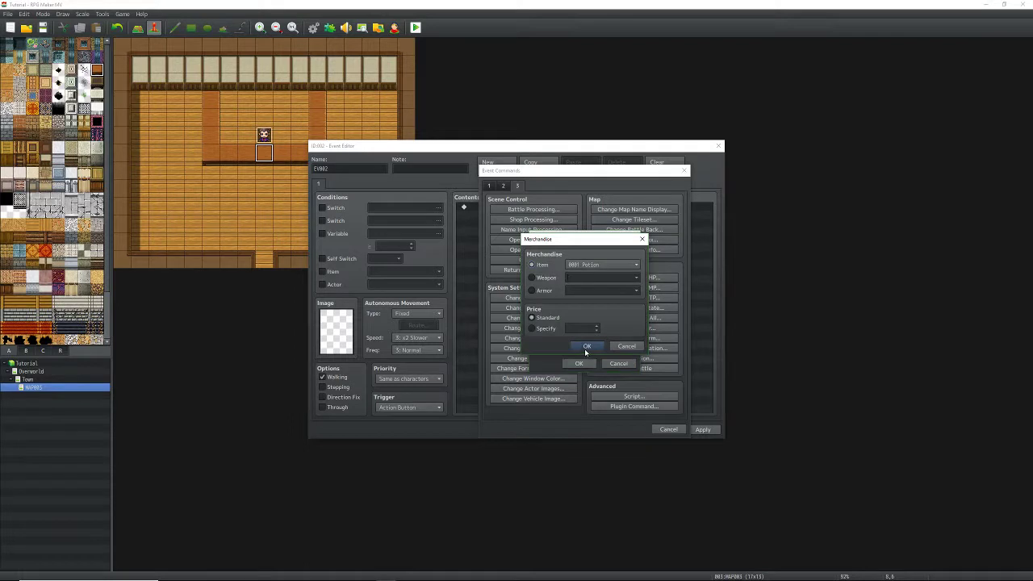
click(594, 349)
Step: Add Magic Water and Dispel Herb to the shop's merchandise at their standard prices
double_click(570, 268)
scroll(570, 263, down, 1)
click(594, 349)
double_click(566, 282)
scroll(578, 265, down, 1)
click(592, 346)
double_click(583, 275)
scroll(587, 267, down, 1)
click(591, 345)
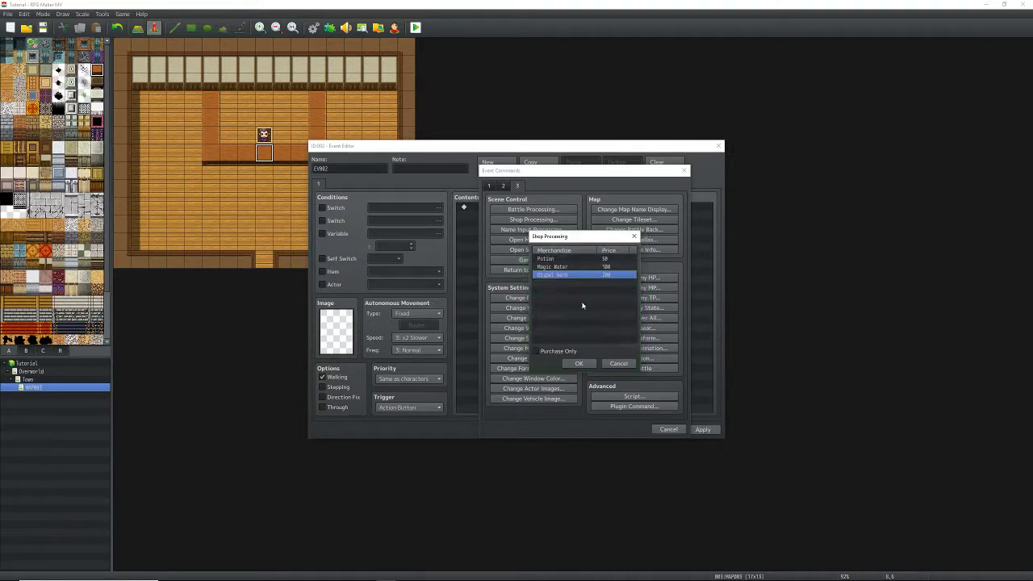
Step: Add Stimulant to the shop's merchandise at the standard price, and save the shop command and the counter event
double_click(577, 284)
scroll(577, 267, down, 3)
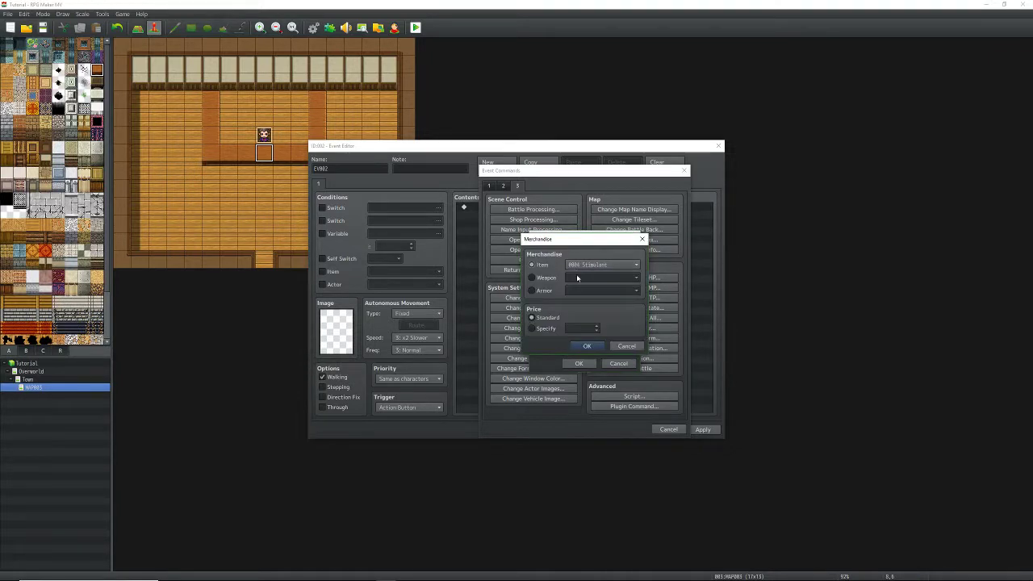
click(587, 346)
click(579, 363)
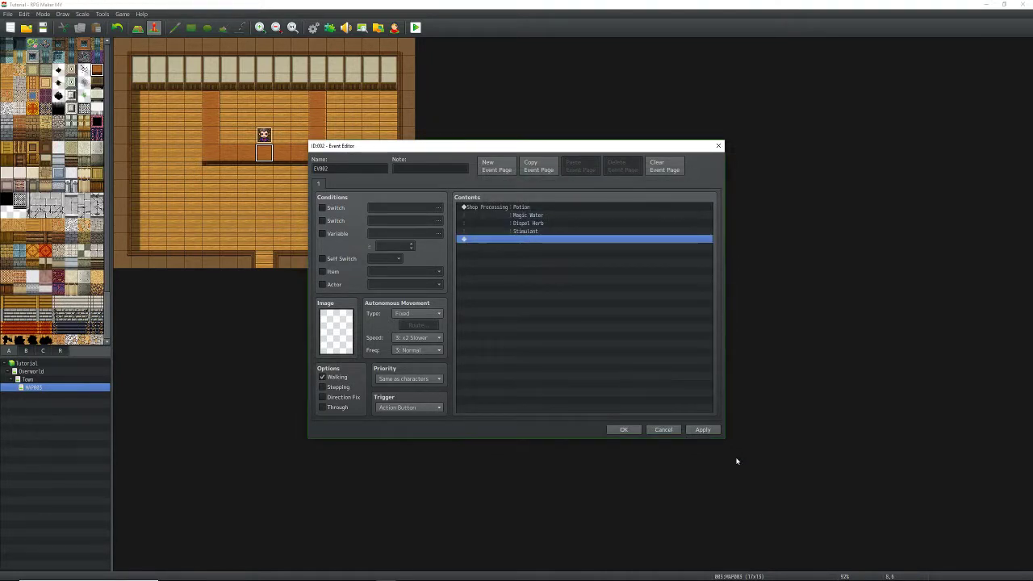
click(704, 430)
click(624, 430)
Step: On the Town map, create a quick Door event on the northwest house's entrance tile leading to MAP003 (8,11)
click(32, 379)
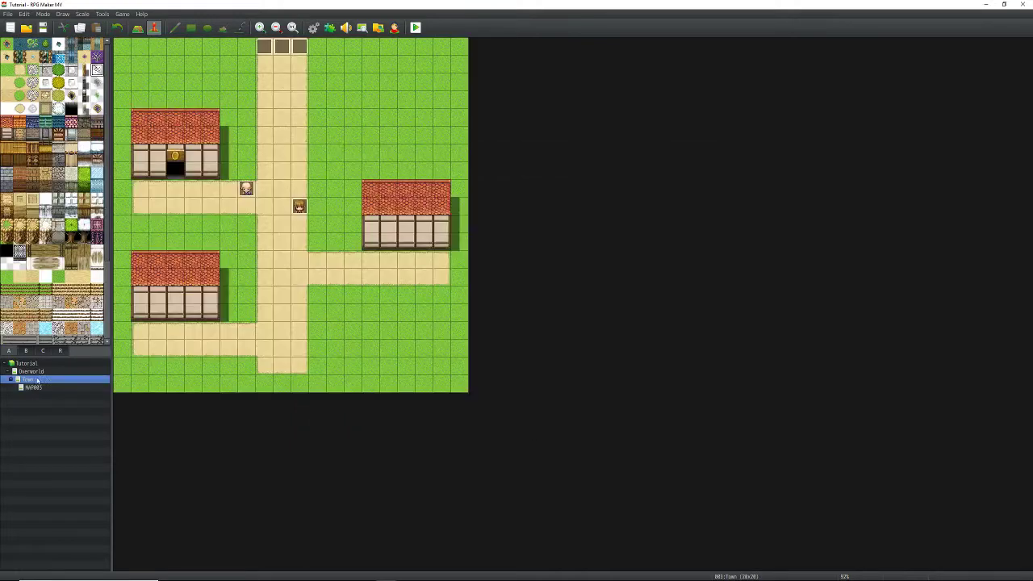
click(175, 170)
double_click(174, 170)
click(663, 432)
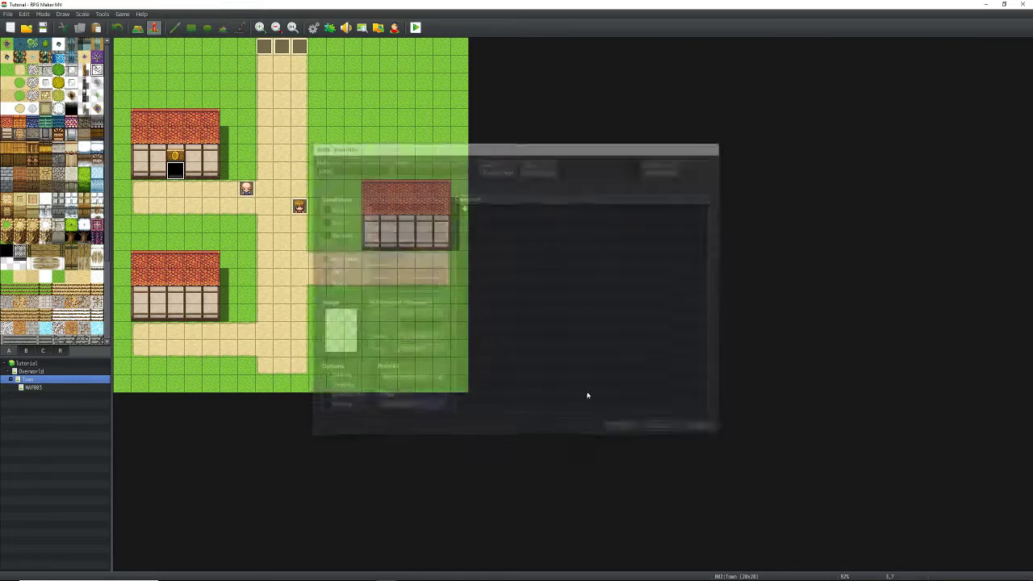
right_click(177, 174)
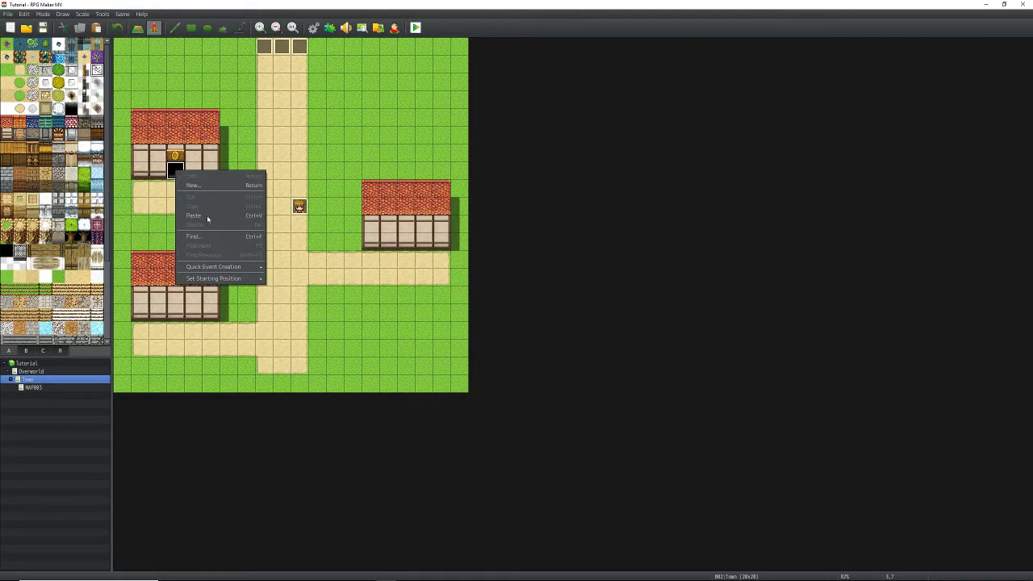
mouse_move(247, 270)
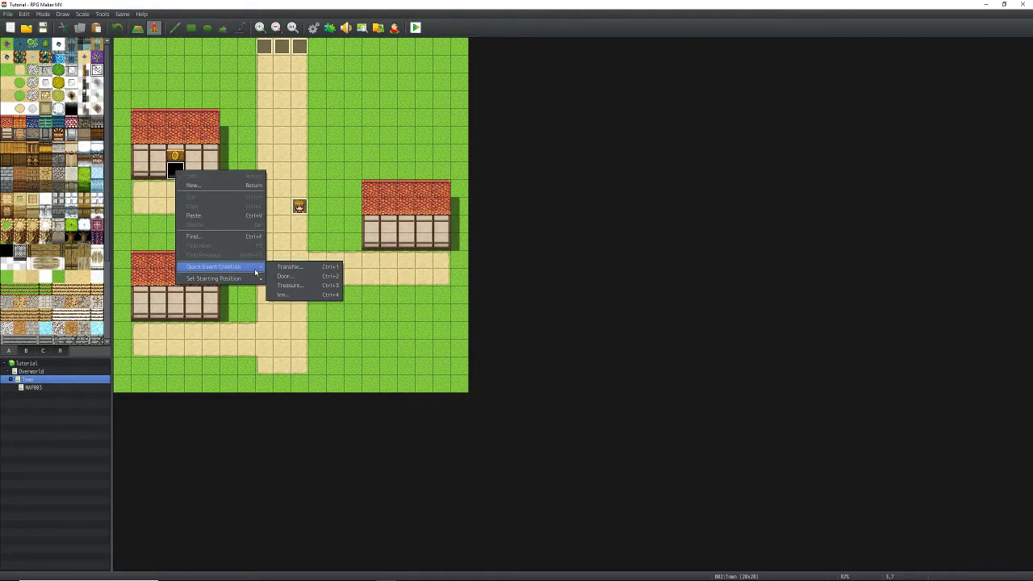
click(275, 277)
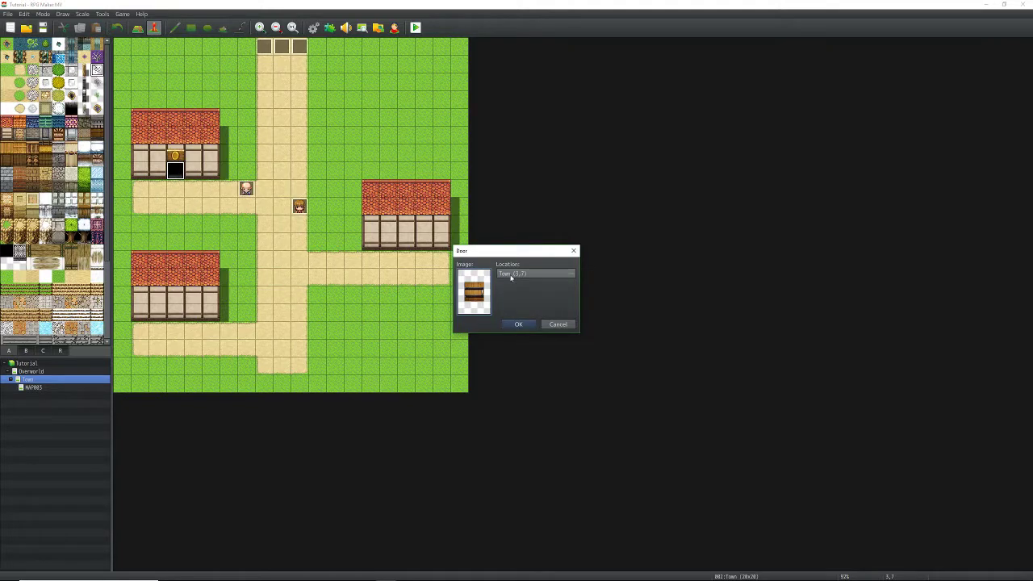
click(510, 275)
click(324, 187)
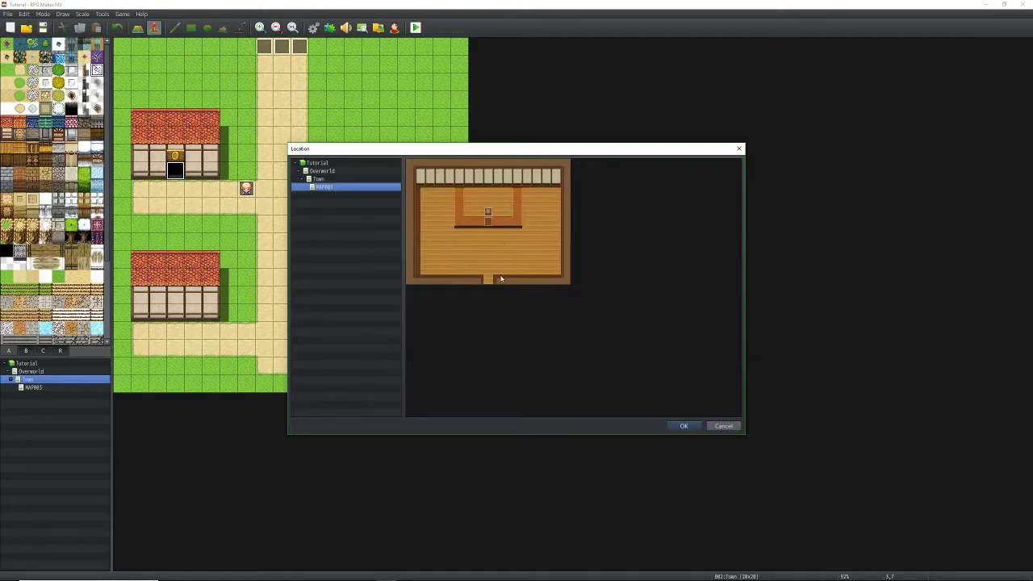
click(686, 425)
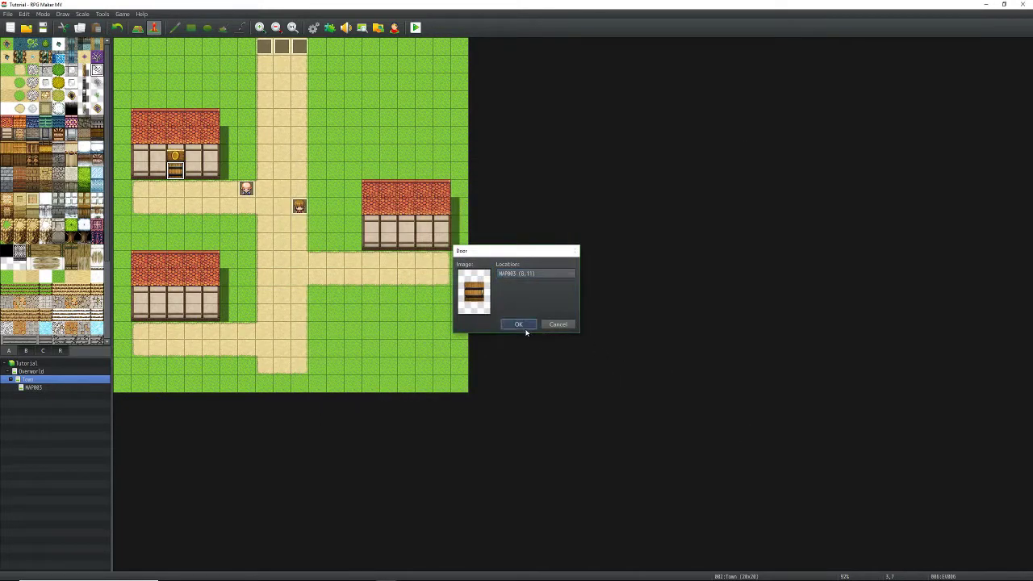
click(521, 325)
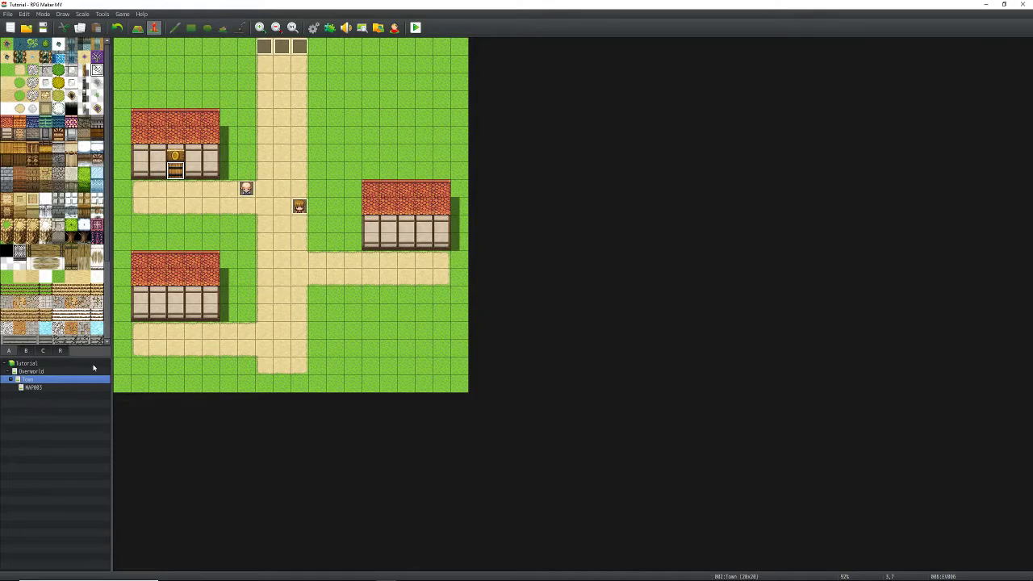
Step: On MAP003, create a quick Transfer event on the exit tile (8,12) leading to the Town tile in front of the shop door
click(51, 387)
click(266, 259)
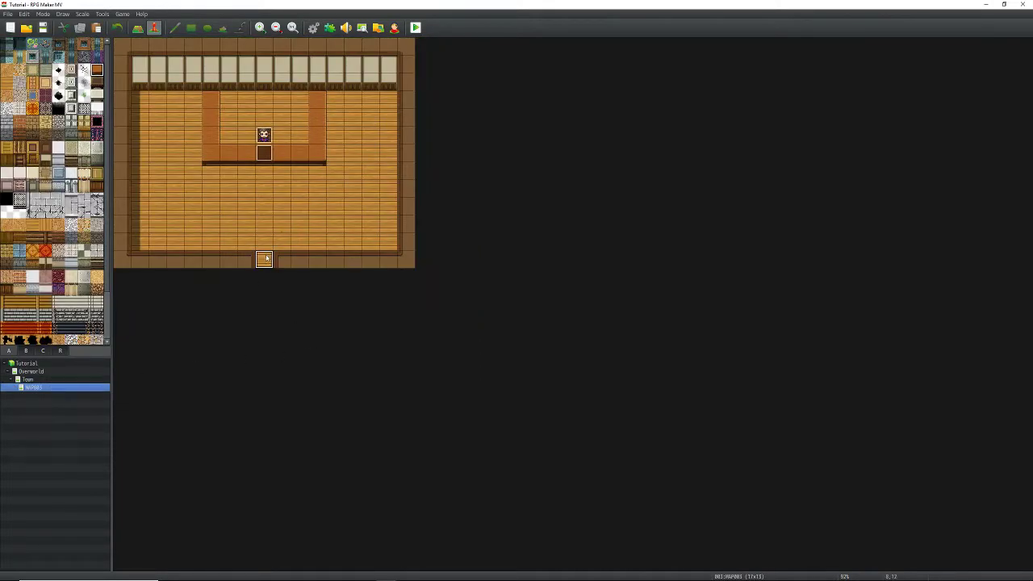
click(497, 292)
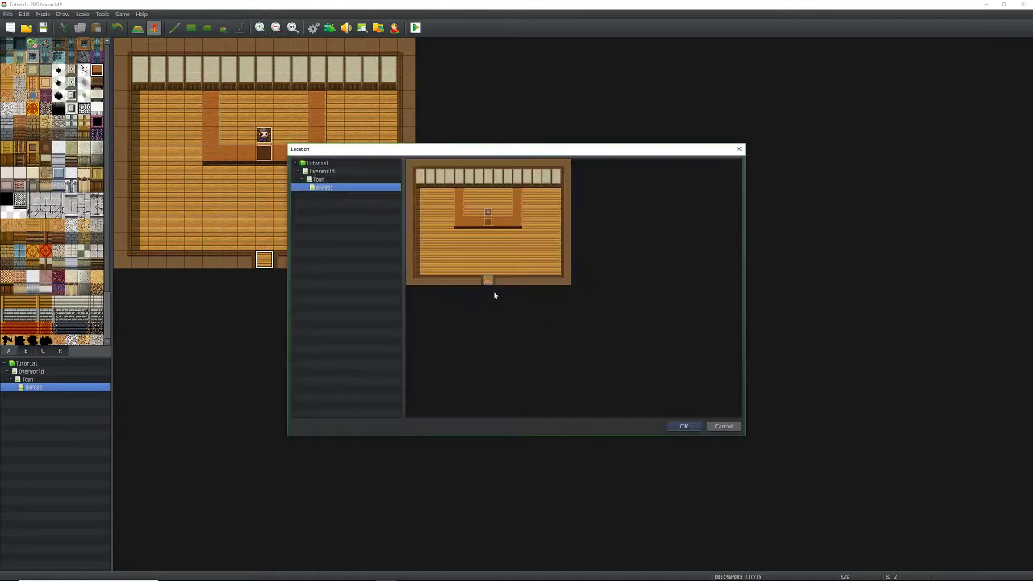
click(320, 180)
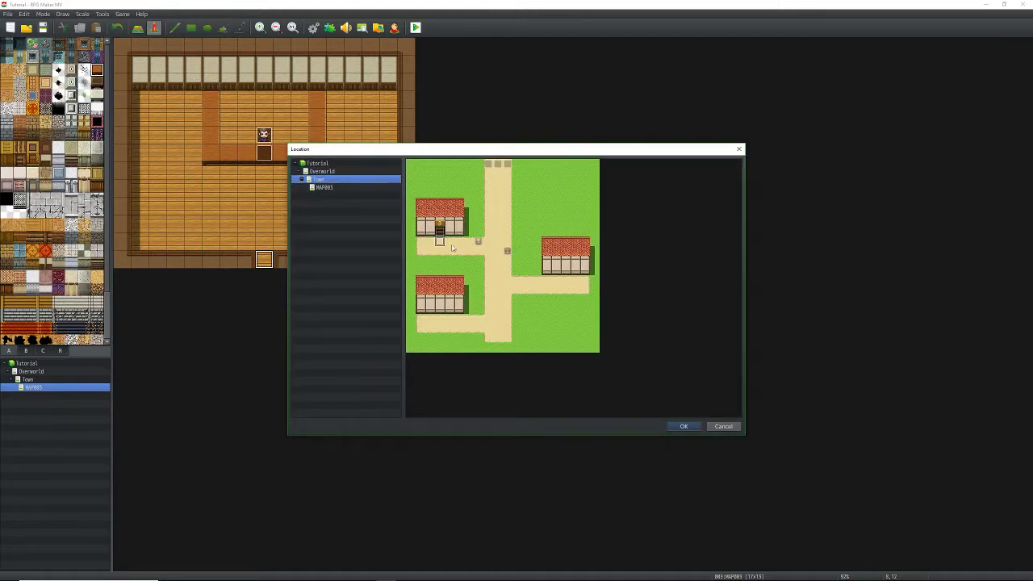
click(688, 427)
click(530, 306)
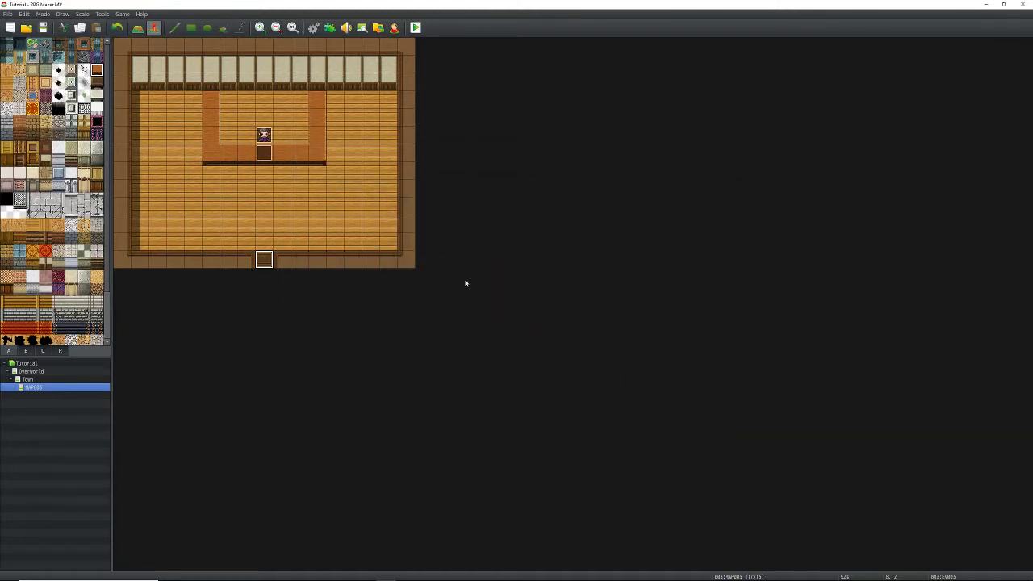
Step: Save the changes to the game, run a playtest and start a new game
click(416, 28)
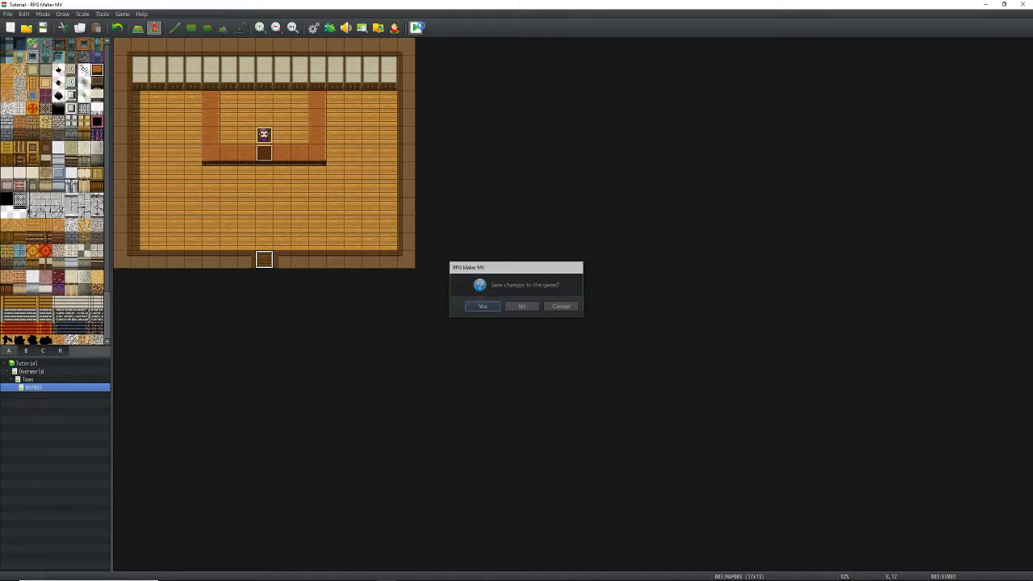
key(Return)
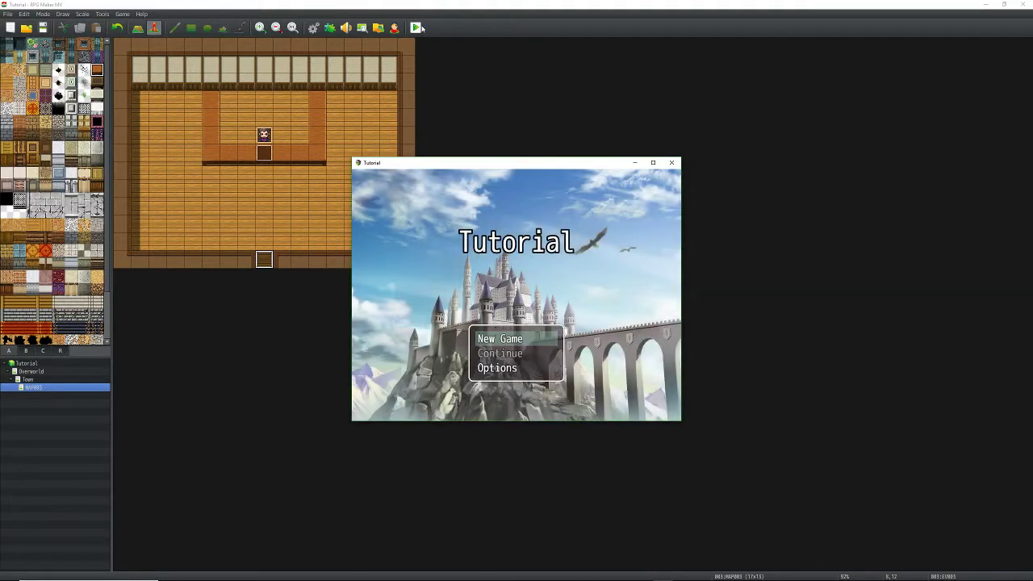
key(Return)
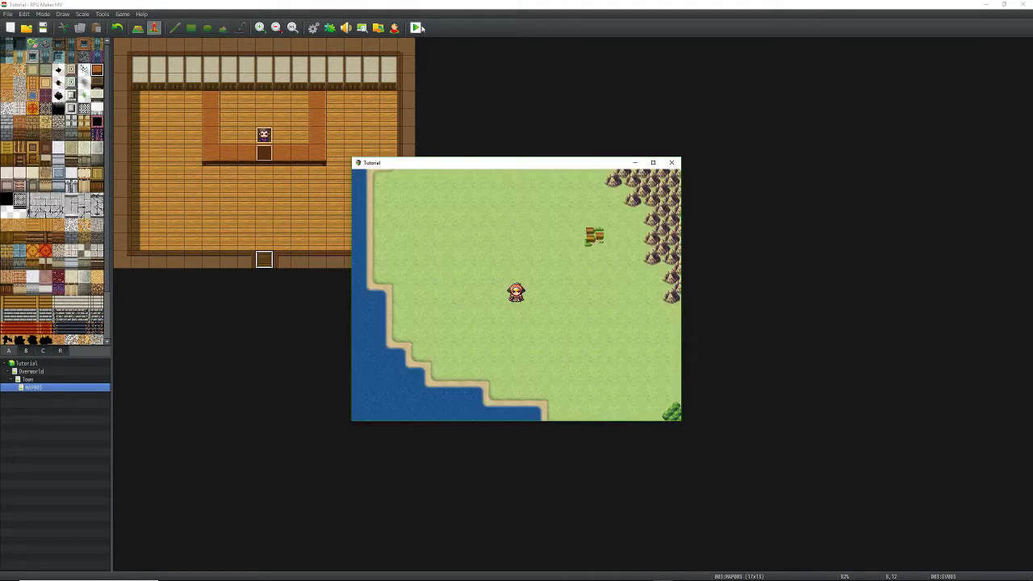
Step: Walk the party from the overworld into the town and maximize the playtest window
key(Right)
key(Right)
key(Up)
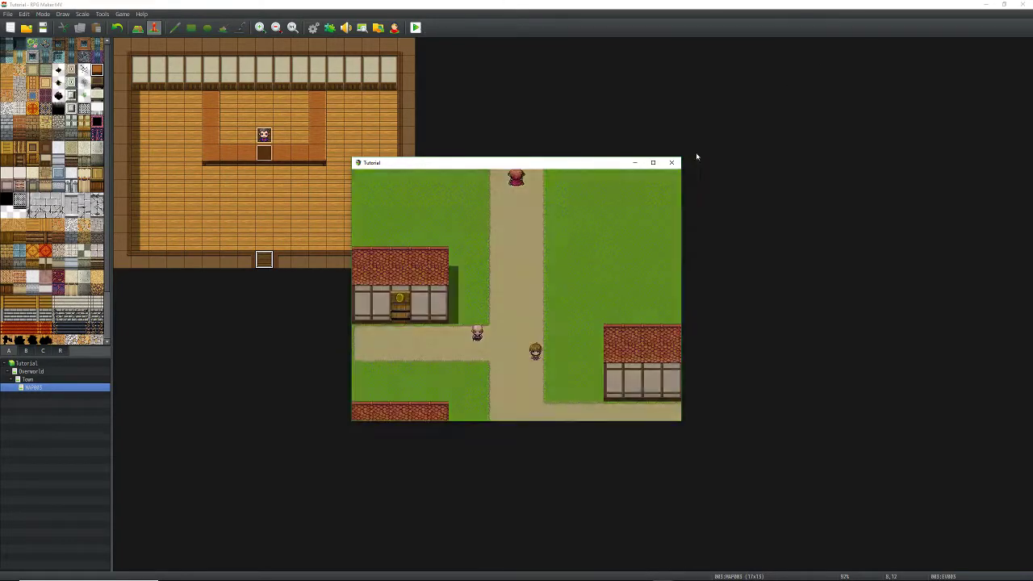
click(655, 163)
key(Up)
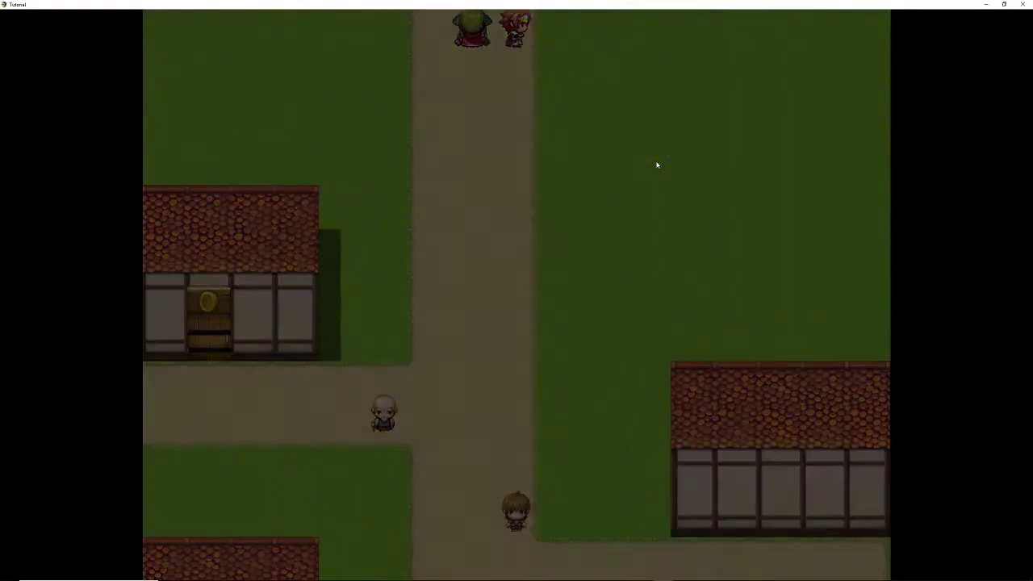
key(Up)
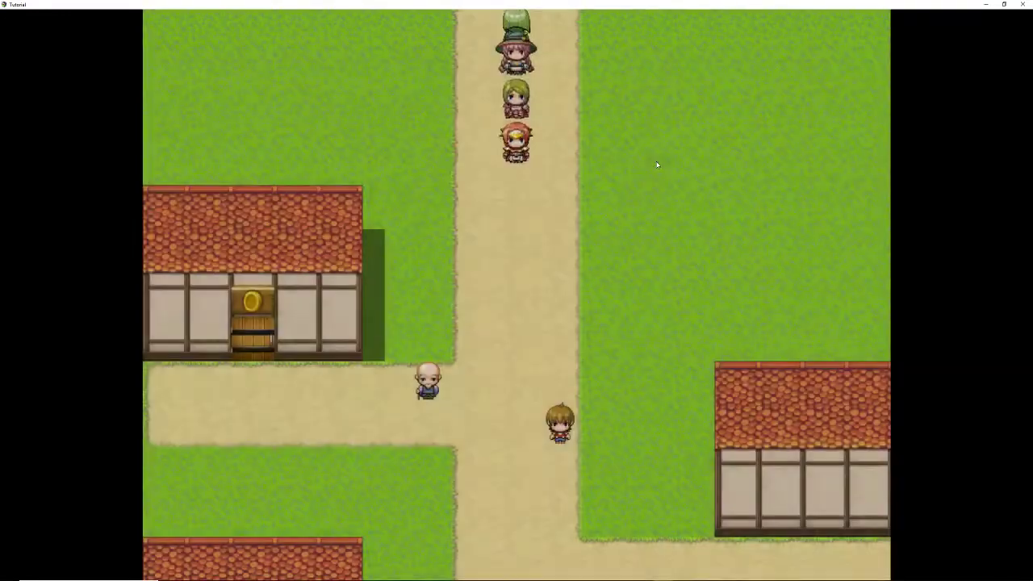
Step: Walk down the town path to the brown-haired villager, talk to him and dismiss the message
key(Down)
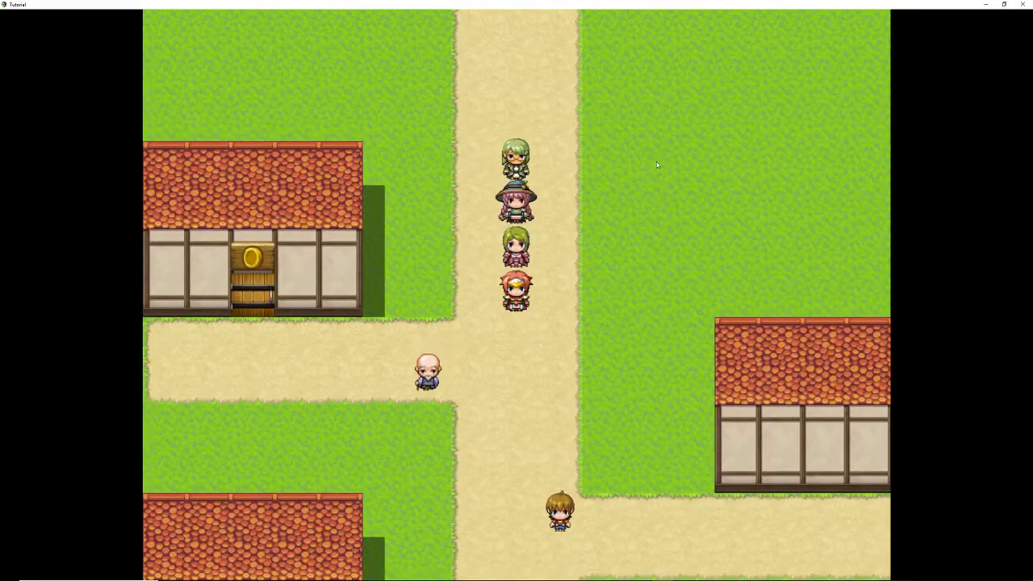
key(Down)
key(Down)
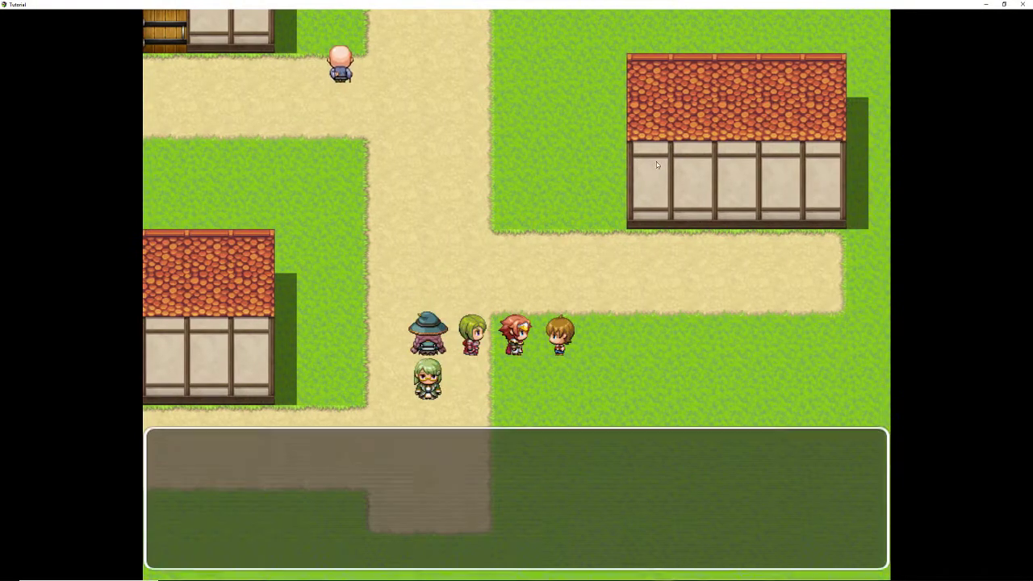
key(Return)
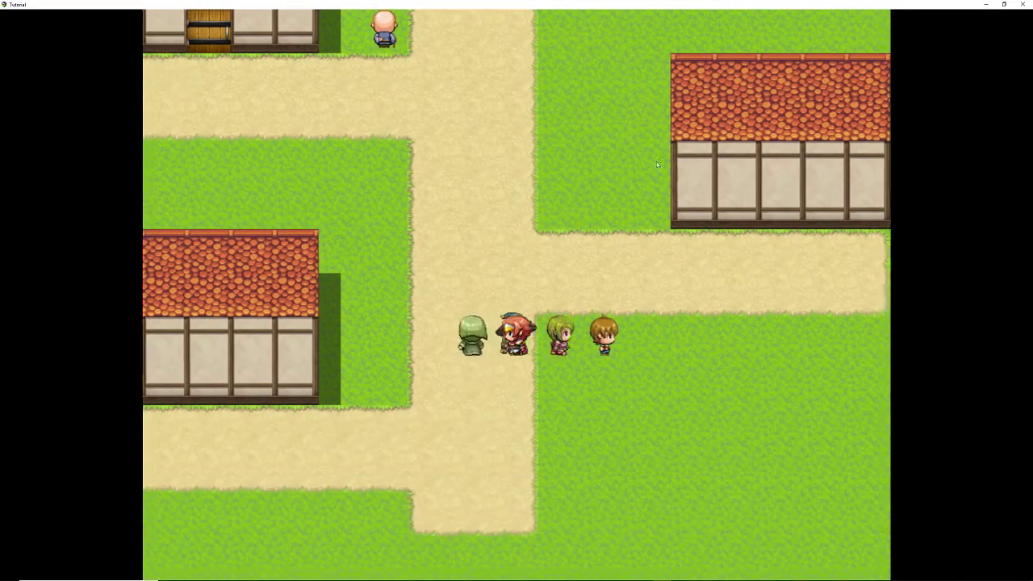
Step: Lead the party back up to the bald villager near the shop and interact with him
key(Left)
key(Up)
key(Left)
key(Up)
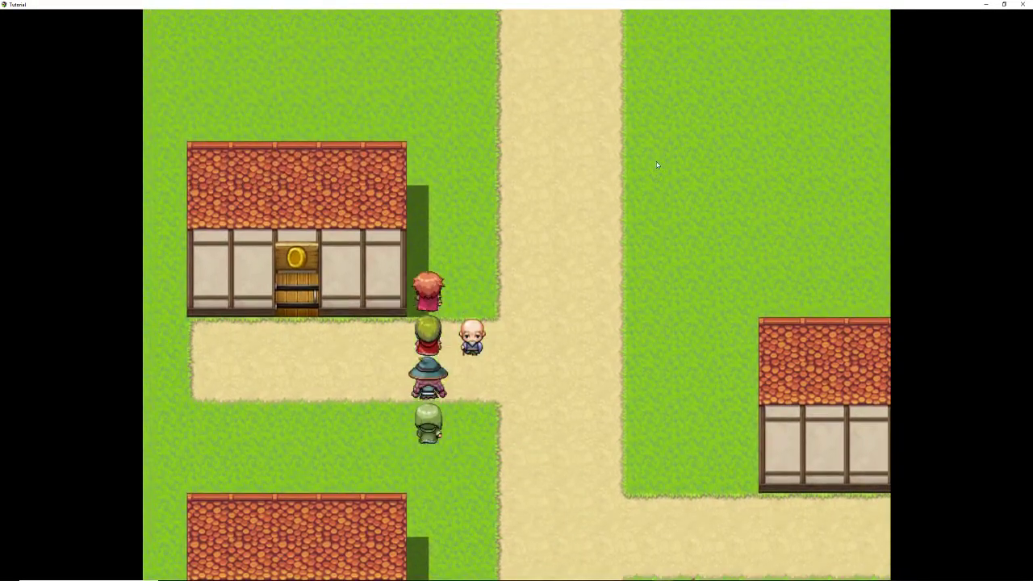
key(Return)
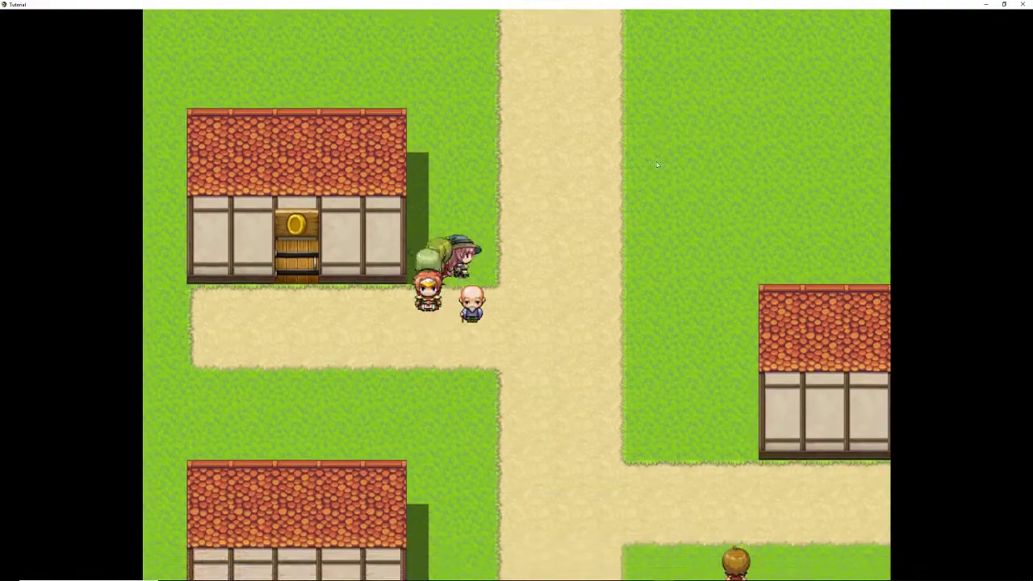
Step: Enter the shop, open the trade screen at the counter and check the merchandise offered for buying
key(Up)
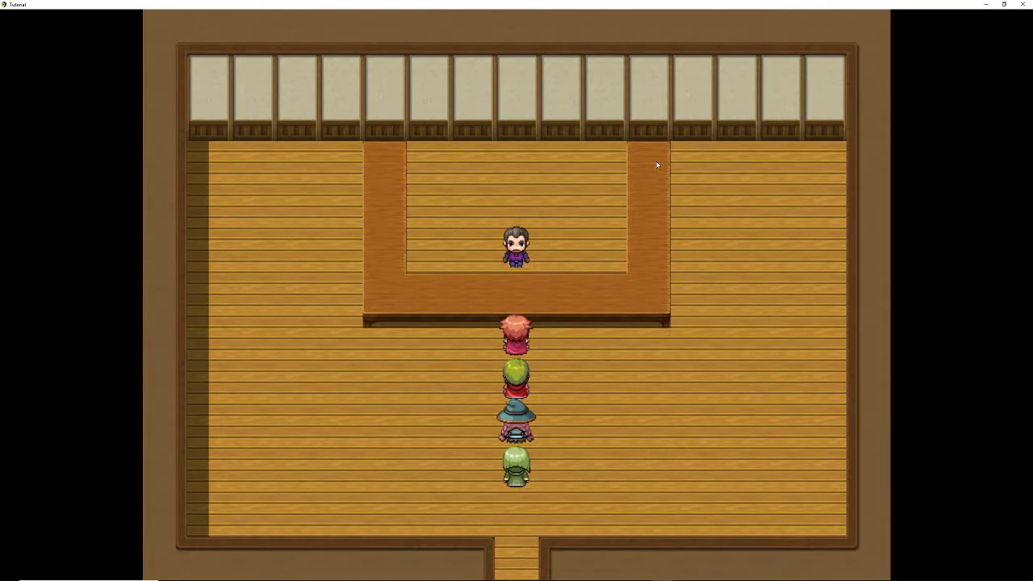
key(Return)
key(Right)
key(Right)
key(Left)
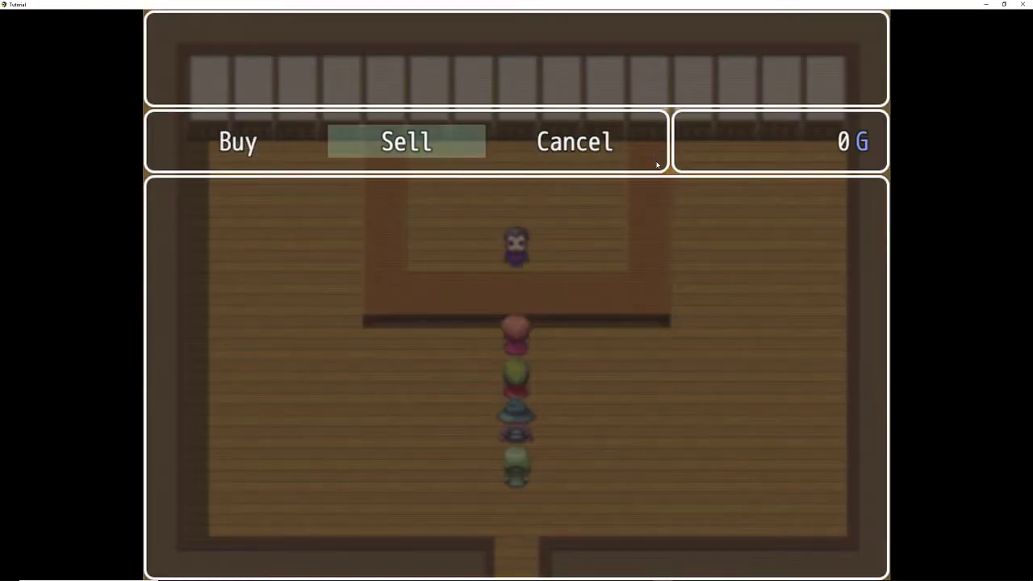
key(Left)
key(Return)
key(Down)
key(Down)
key(Down)
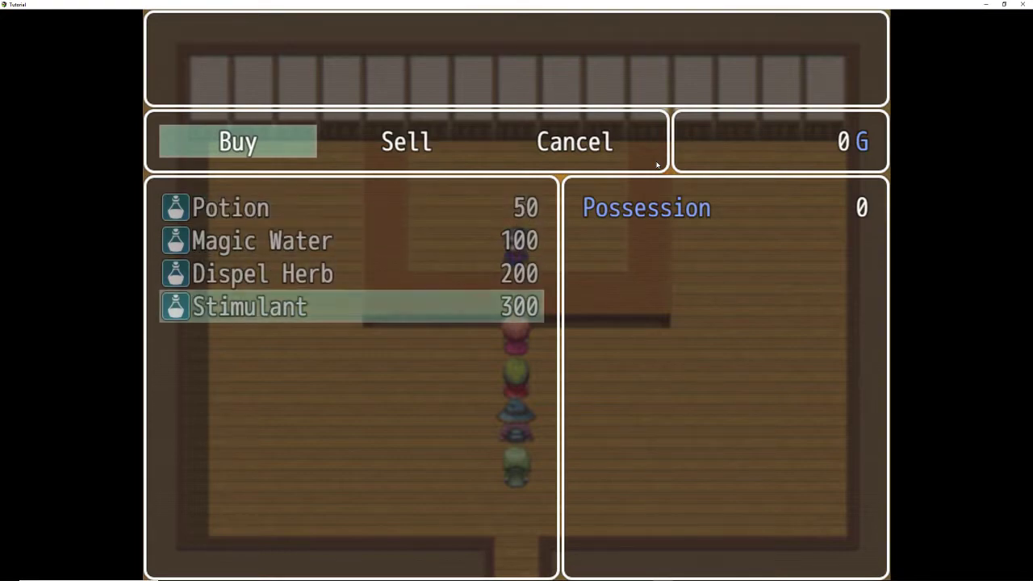
key(Up)
key(Up)
key(Up)
key(Up)
key(Escape)
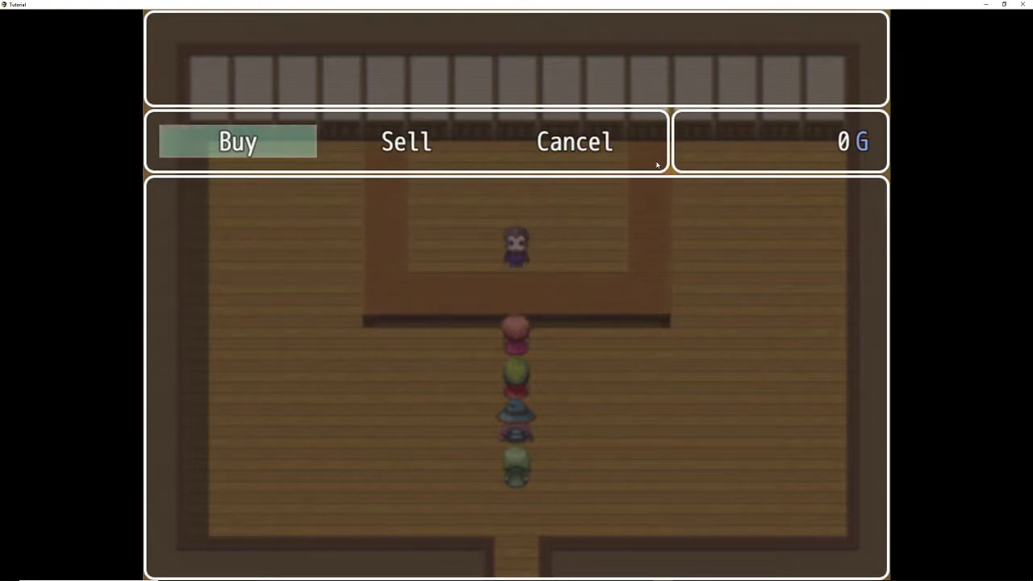
Step: Leave the trade screen, exit the shop to test the transfer back to town, and close the playtest
key(Escape)
key(Down)
key(Down)
key(Down)
key(Down)
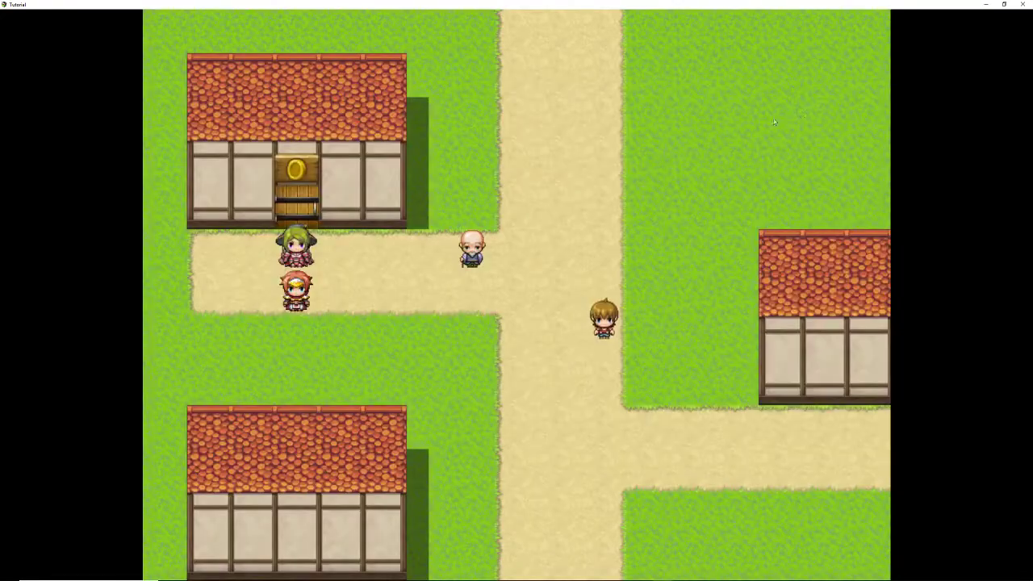
click(1023, 4)
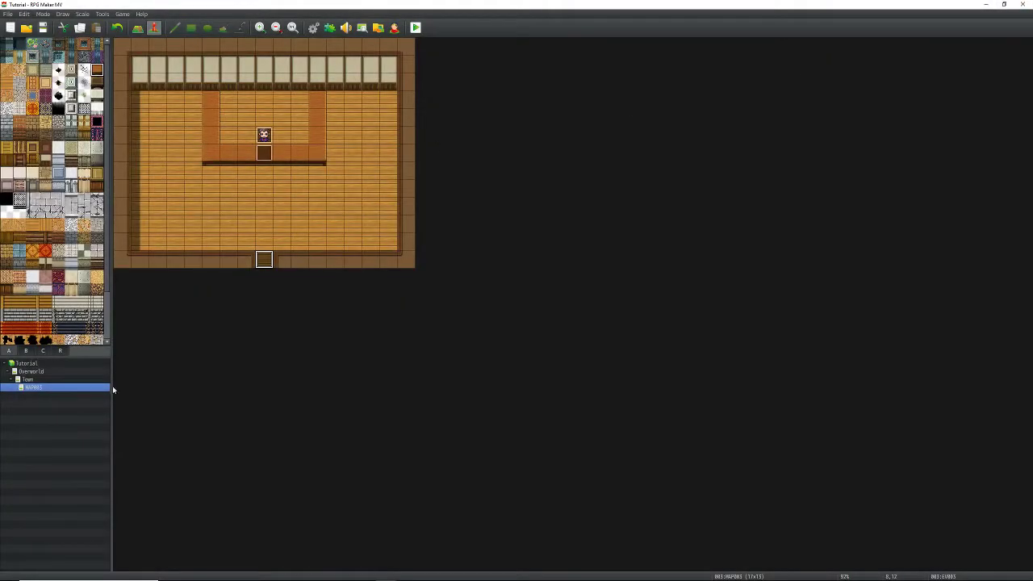
Step: Rename MAP003 as Shop in its map properties
click(49, 372)
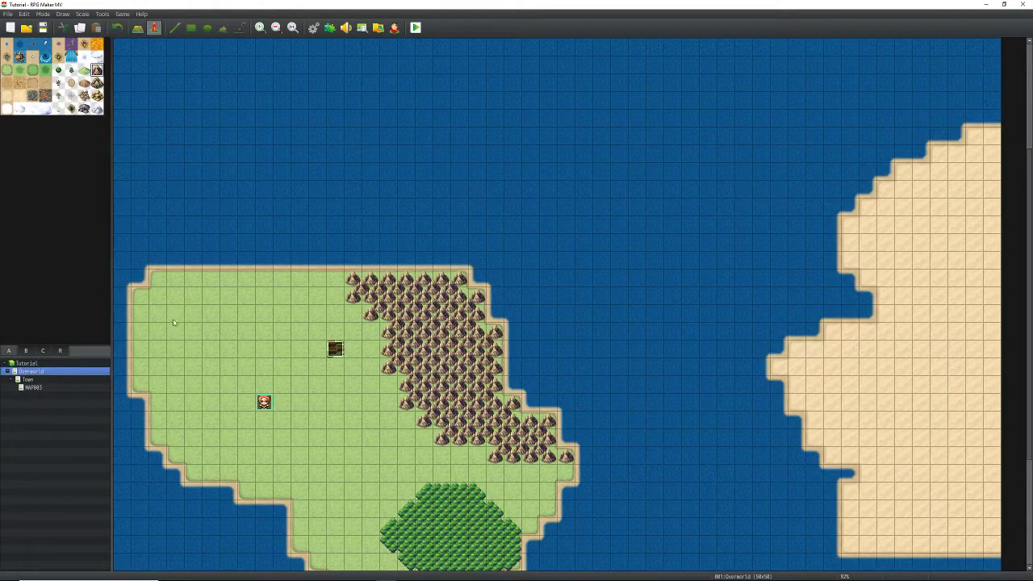
click(29, 379)
right_click(33, 389)
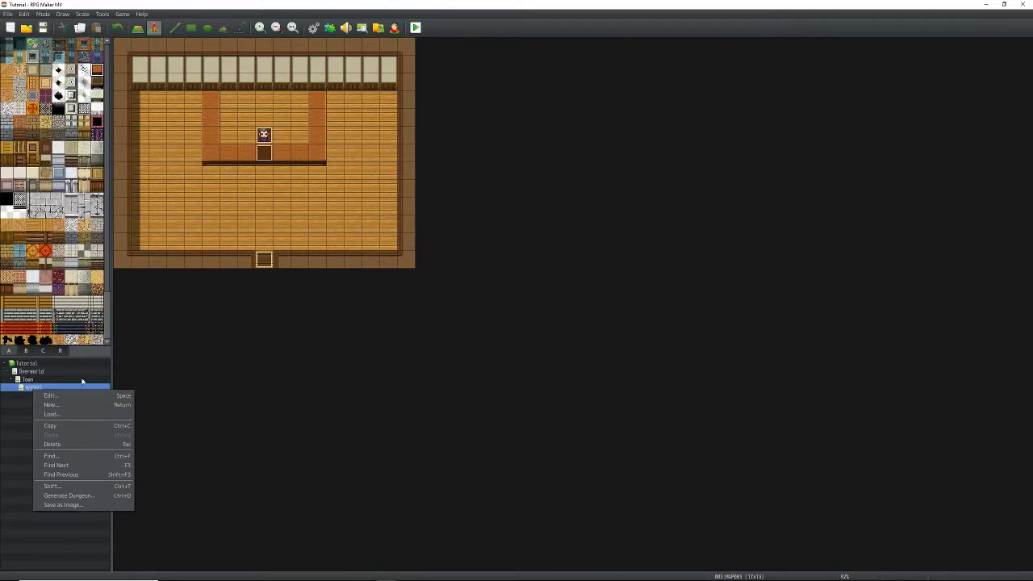
click(81, 395)
text(Shop)
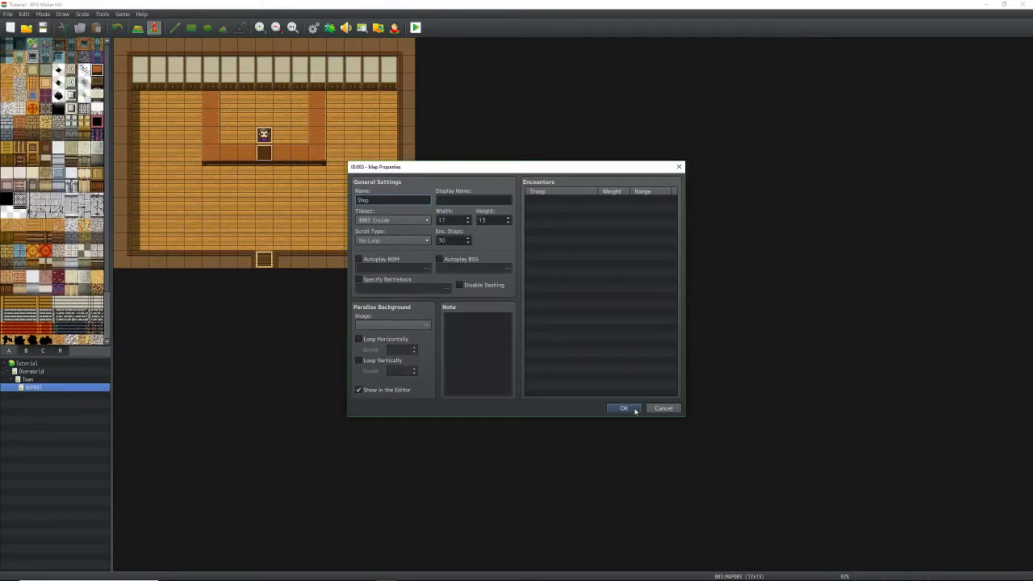
click(633, 409)
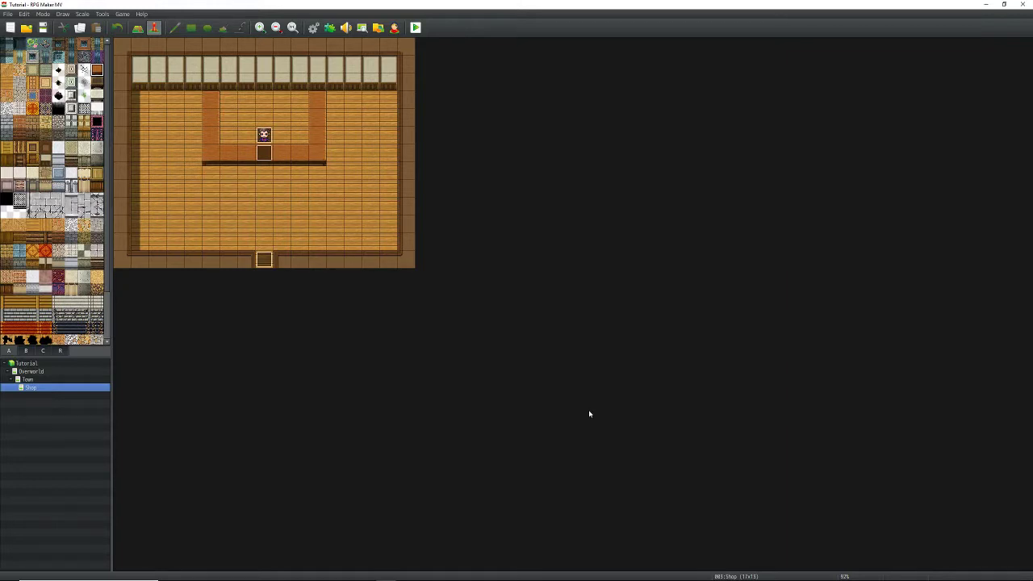
key(F9)
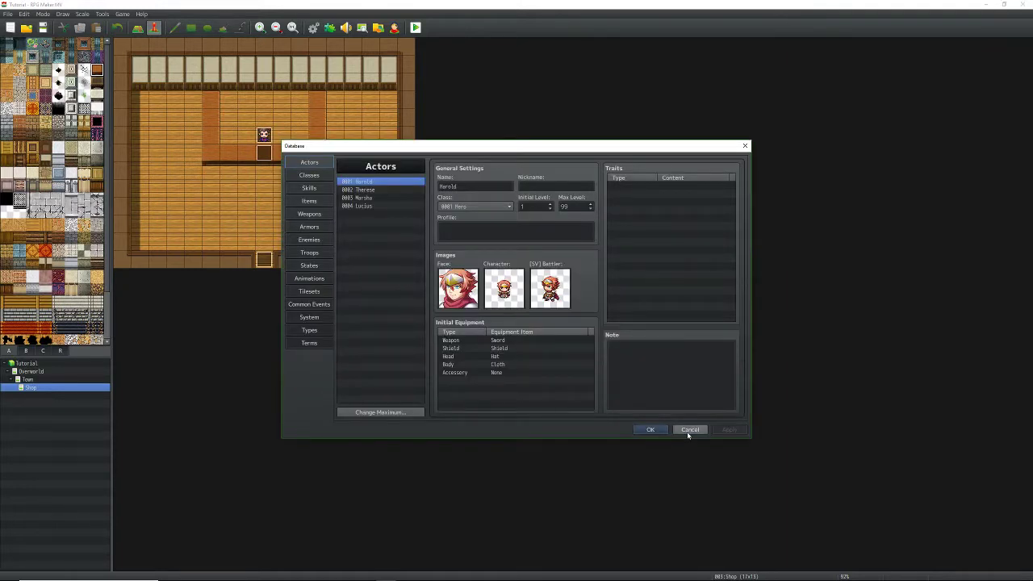
click(689, 430)
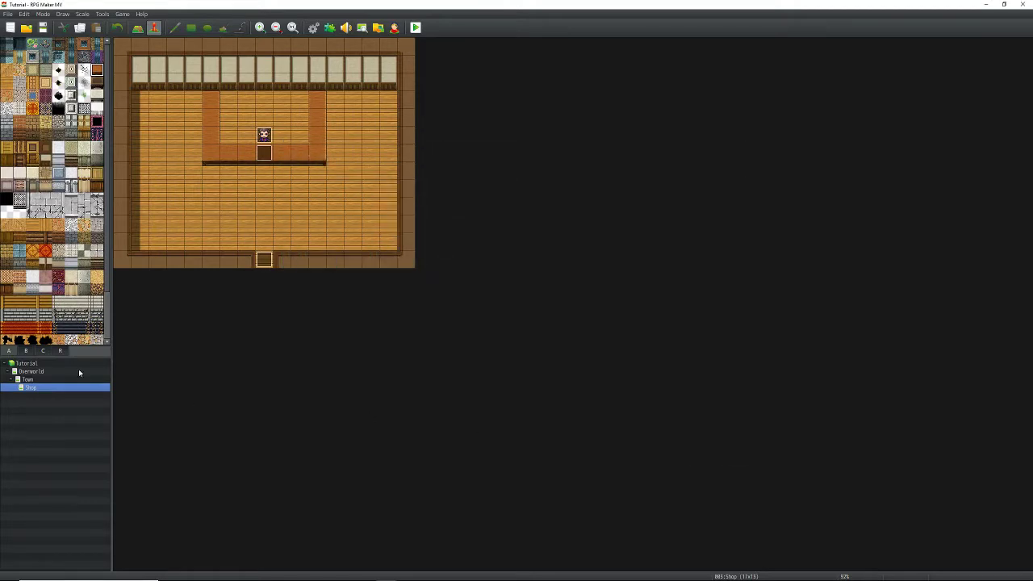
click(58, 372)
key(F9)
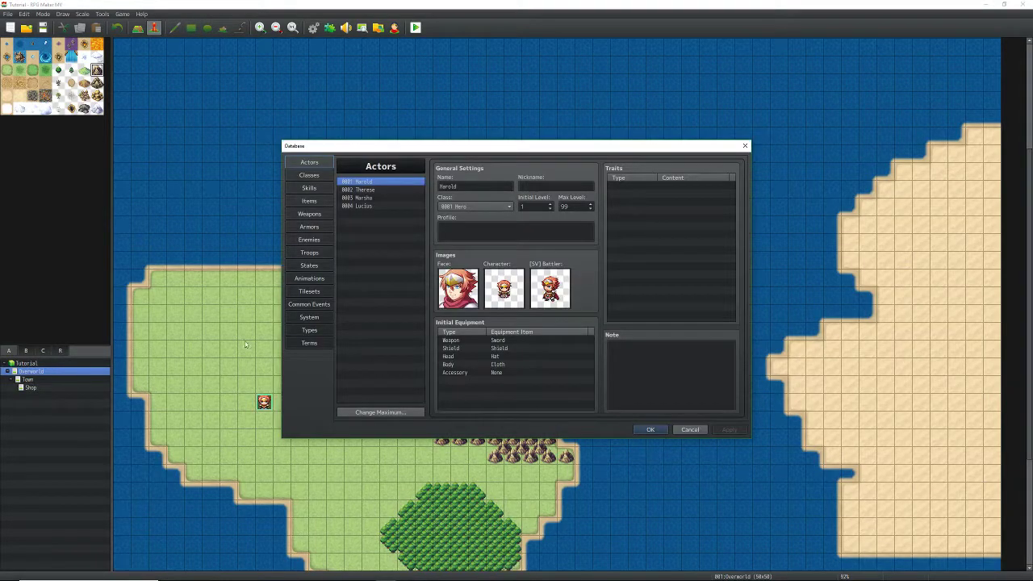
click(649, 430)
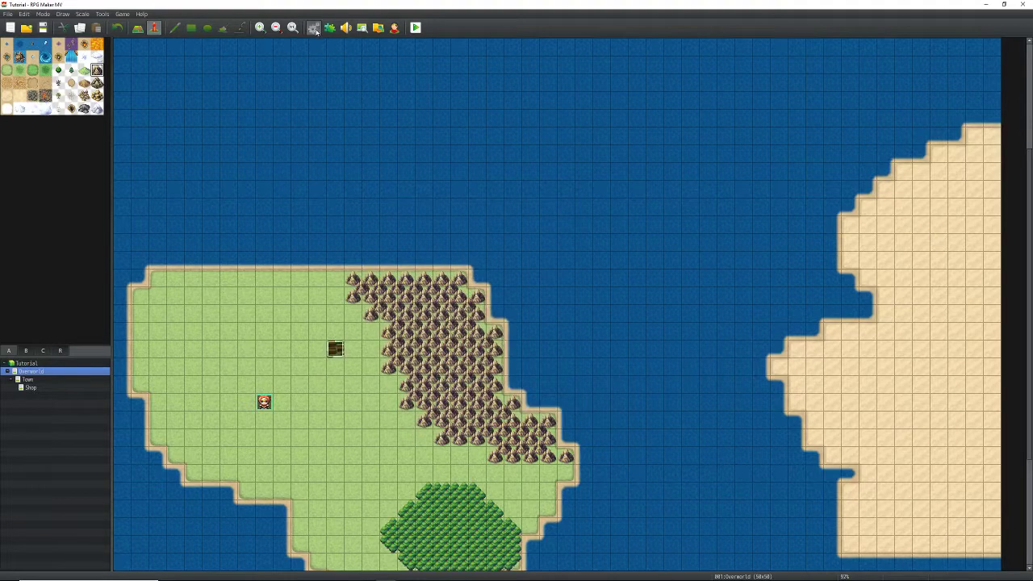
Step: Open the database and look through the actors from Harold to Lucius, returning to Harold
key(F9)
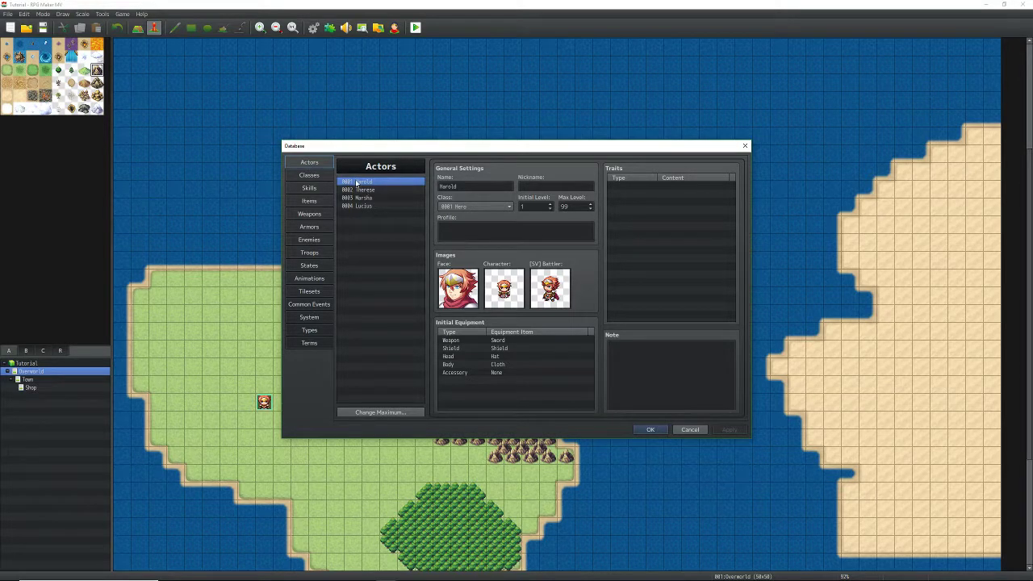
key(Down)
key(Down)
key(Down)
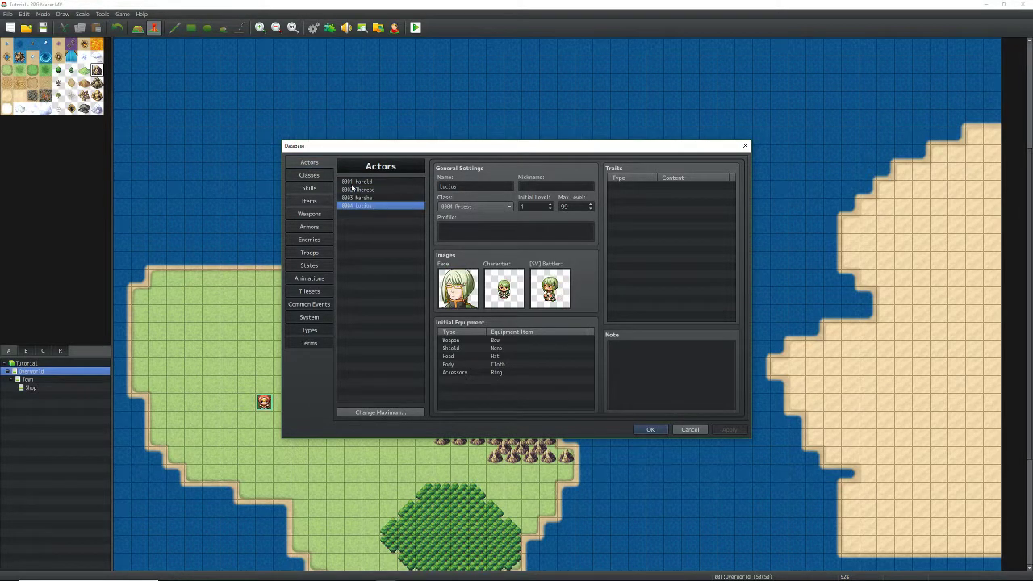
key(Up)
key(Up)
key(Up)
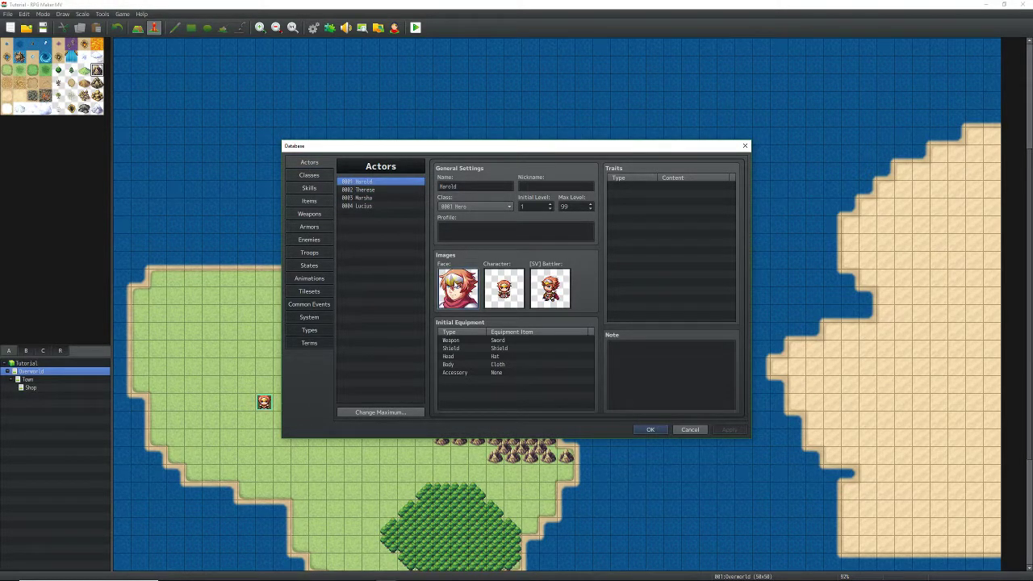
Step: Set the actor Harold's face image to the first face of the Actor2 sheet
double_click(454, 283)
click(417, 236)
click(416, 229)
click(416, 220)
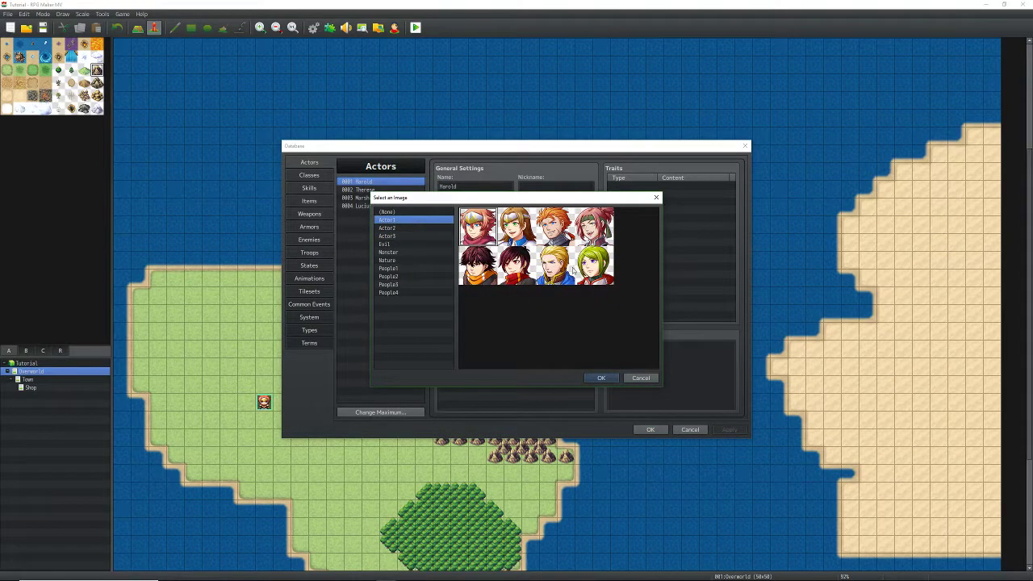
click(422, 229)
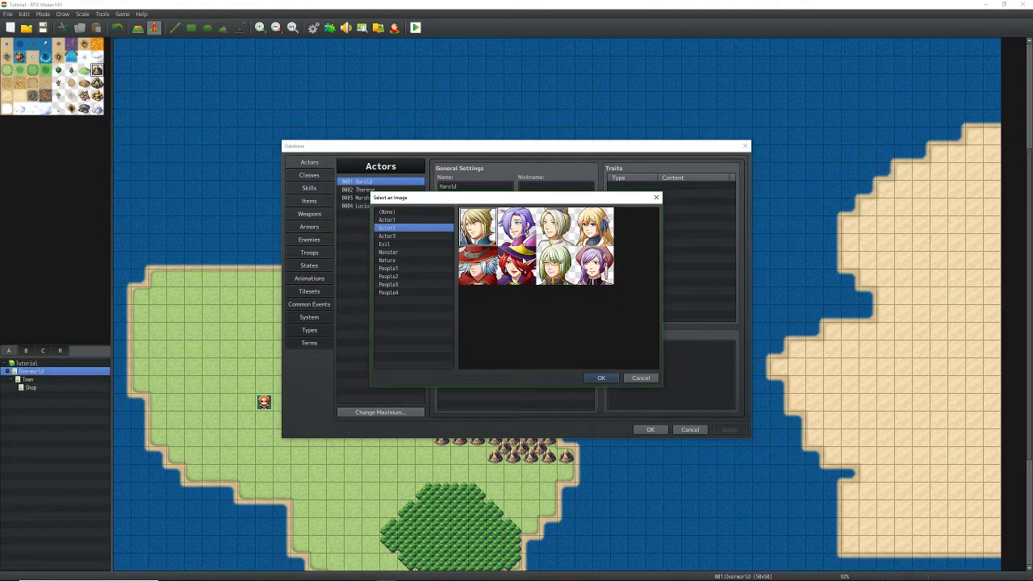
click(601, 378)
Step: Set Harold's character image to the first Actor2 sprite and his side-view battler to Actor2_1, and apply the changes
double_click(508, 287)
click(410, 228)
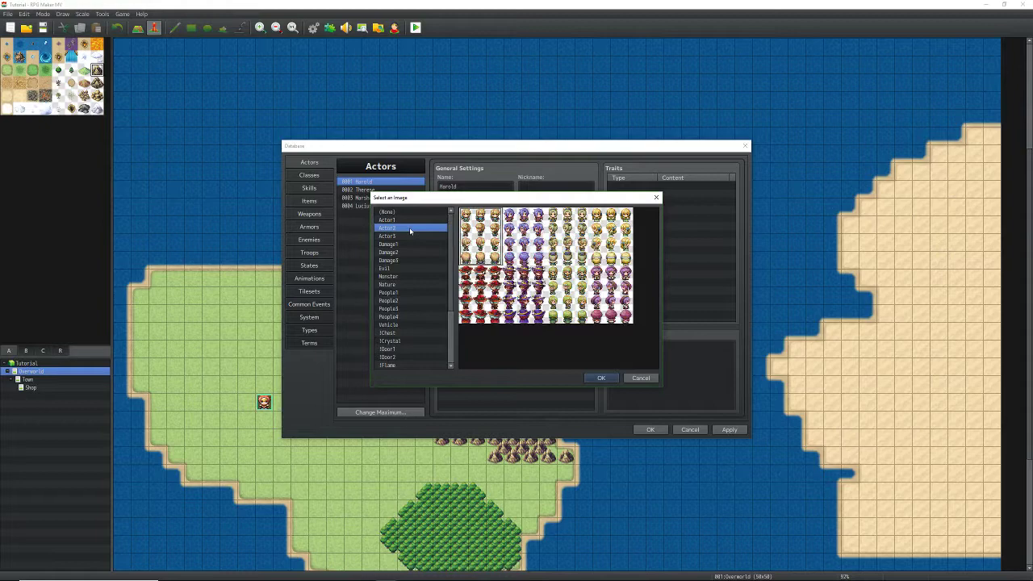
click(601, 378)
double_click(554, 288)
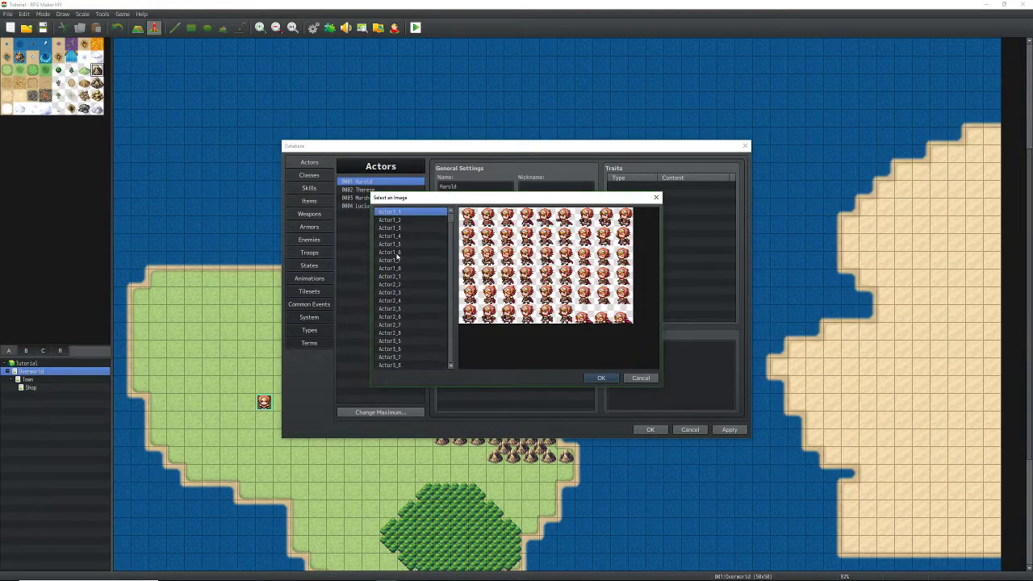
drag(386, 333, 404, 283)
click(602, 378)
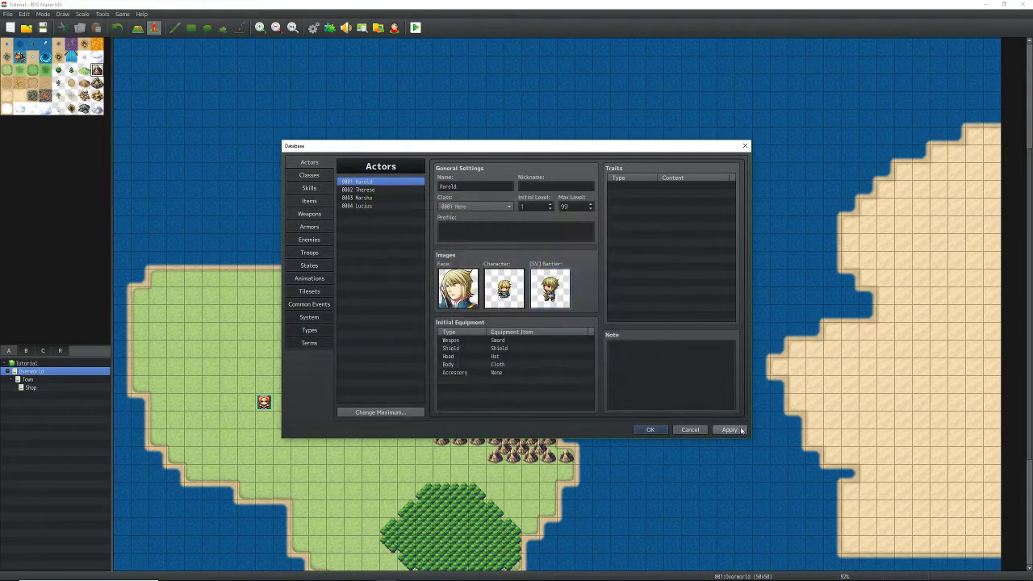
click(736, 429)
Step: Look through the classes from Hero to Priest, returning to Hero
click(309, 176)
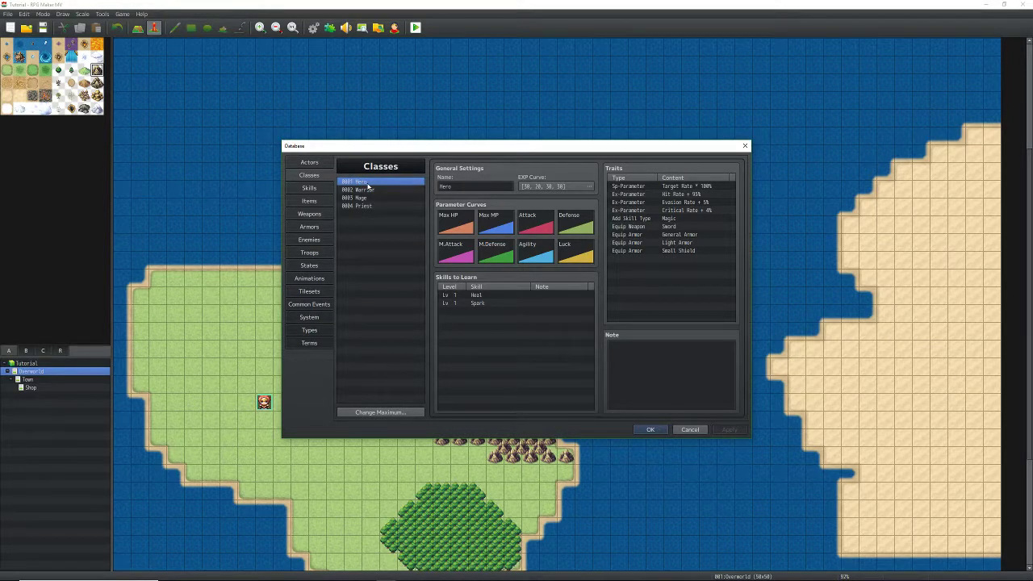
key(Down)
key(Down)
key(Down)
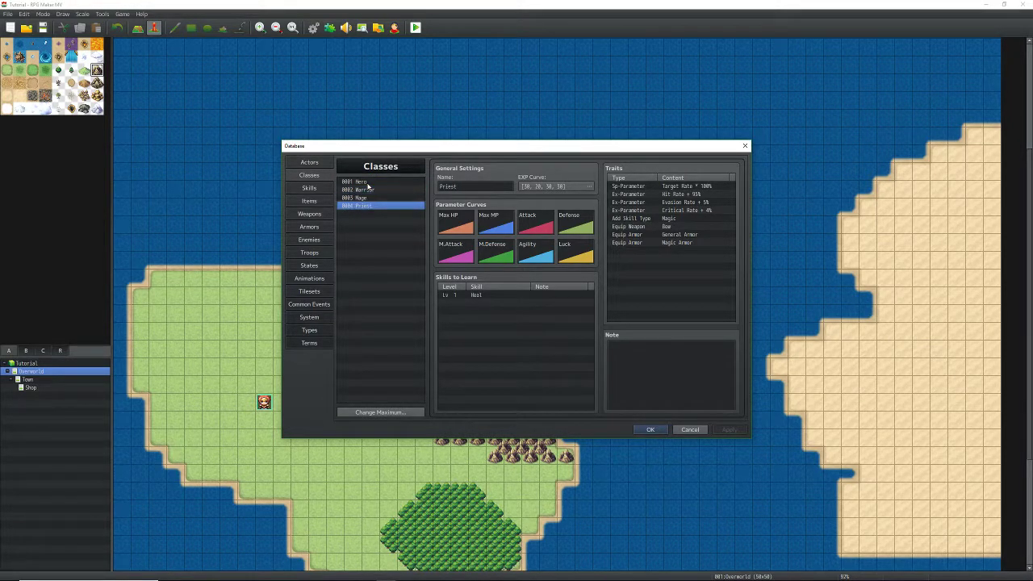
key(Up)
key(Up)
key(Up)
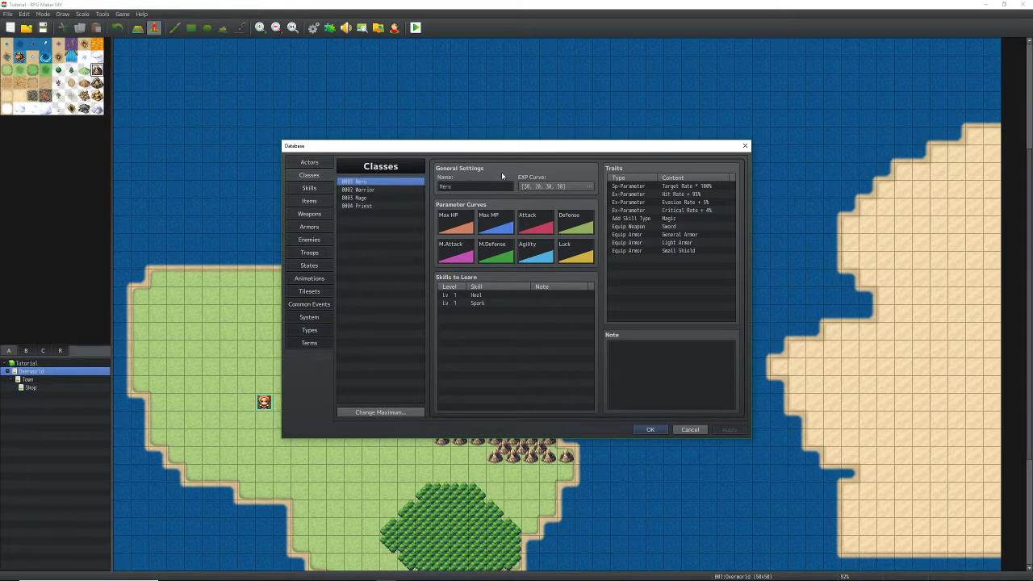
Step: Examine the Hero class's Max HP curve, including its curve generation options and its values at different levels
double_click(447, 232)
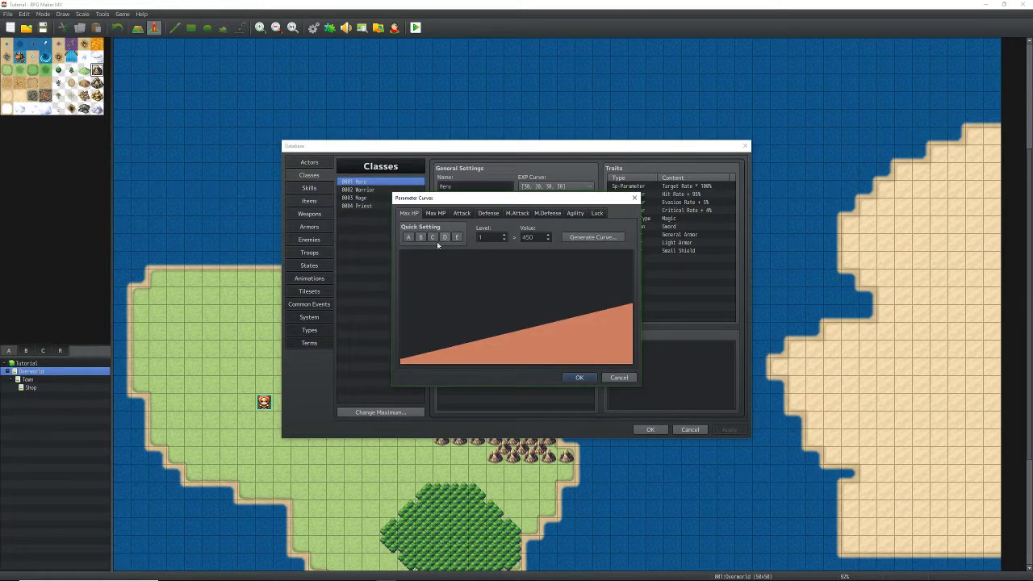
click(592, 238)
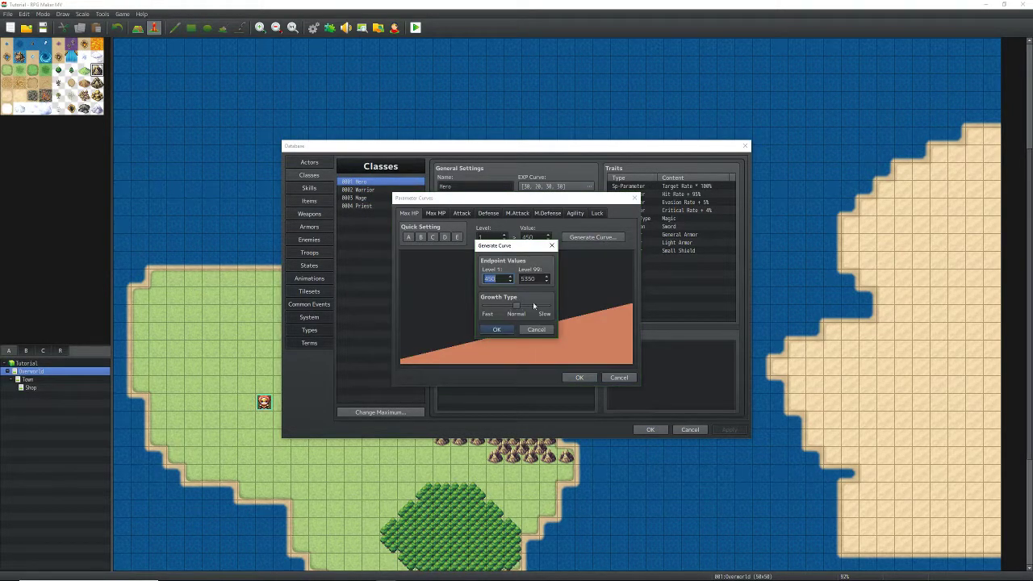
click(537, 331)
click(505, 239)
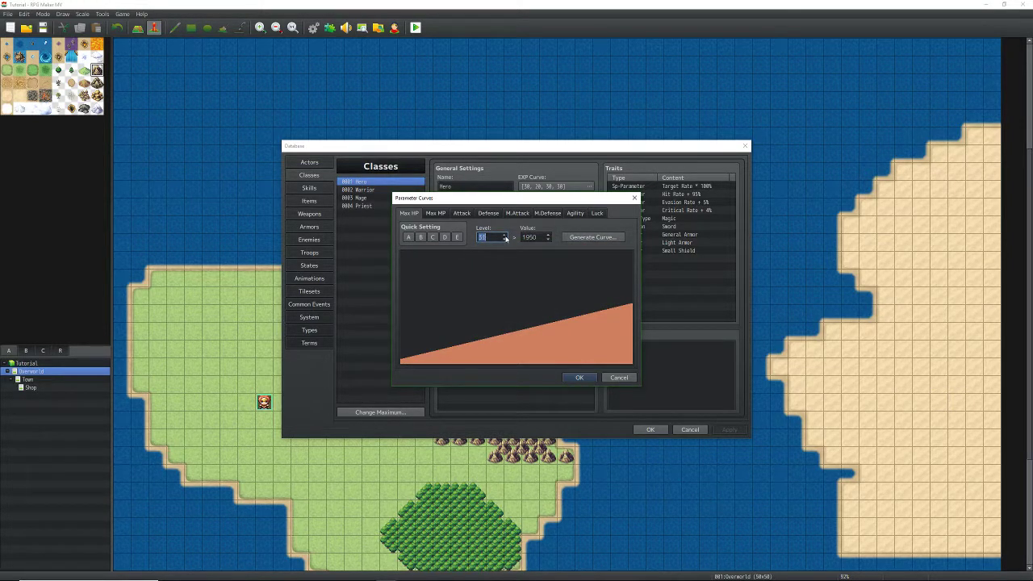
text(1)
Step: Compare the quick settings for the Hero's Max HP curve and accept preset C
click(457, 237)
key(Left)
key(Left)
key(Left)
key(Left)
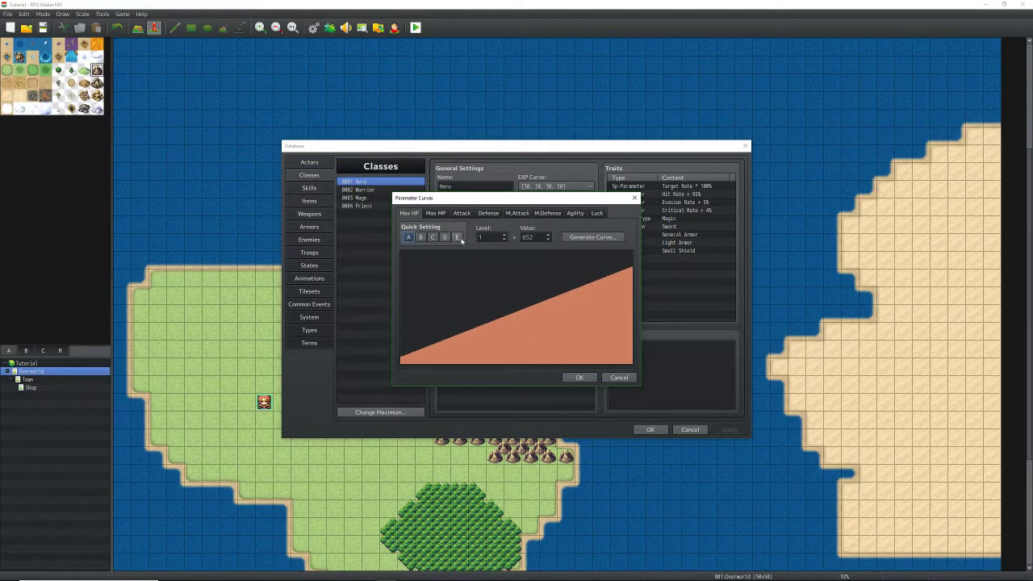
click(458, 238)
click(436, 237)
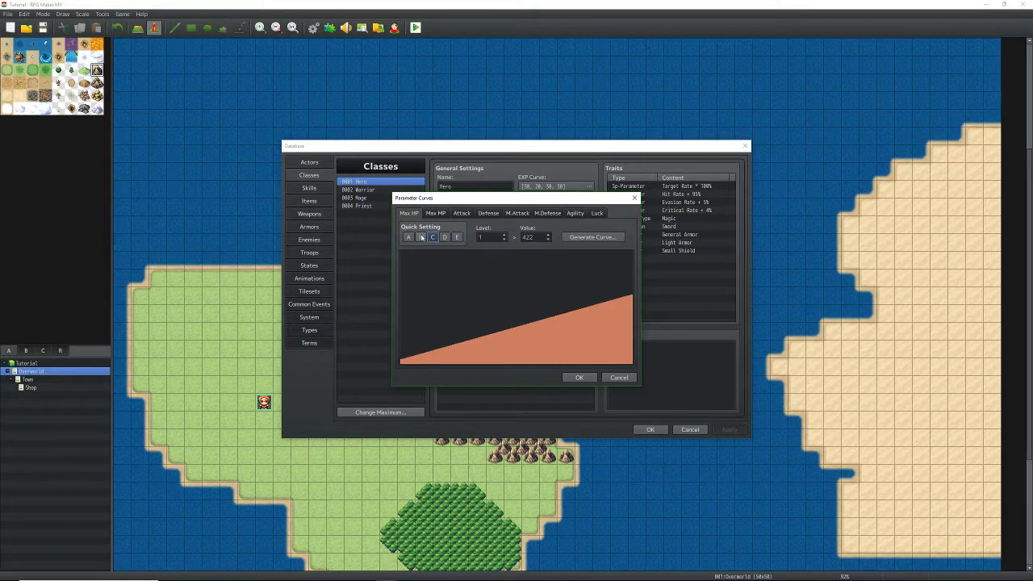
click(421, 237)
click(433, 237)
click(578, 377)
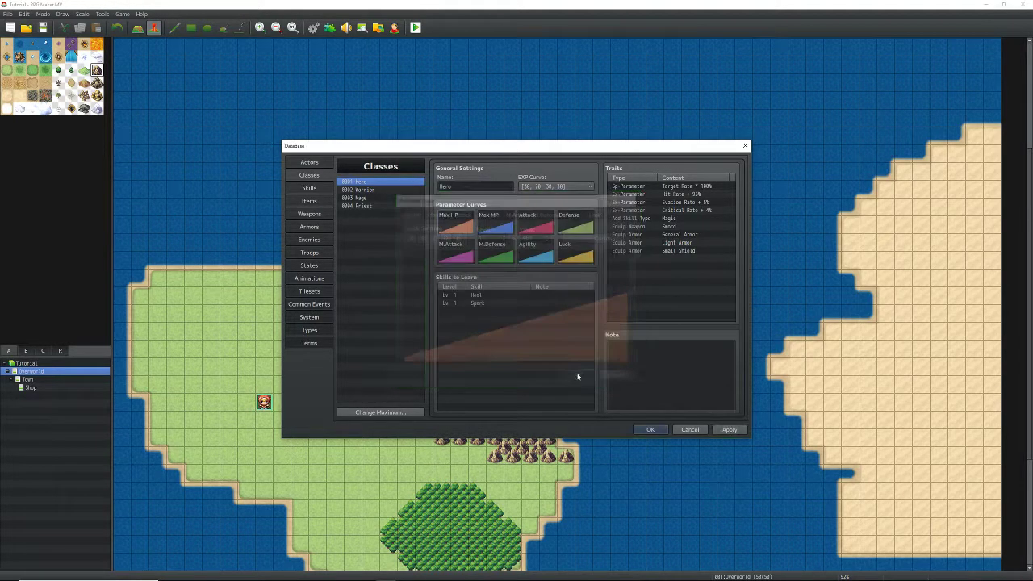
Step: Look through the skills available for the Hero to learn, without adding one
double_click(478, 311)
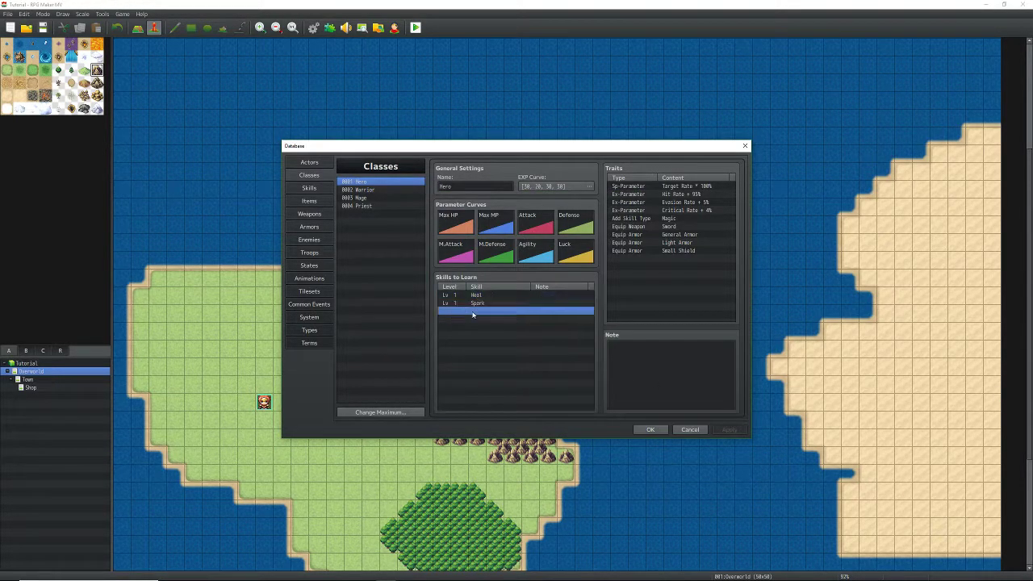
click(519, 334)
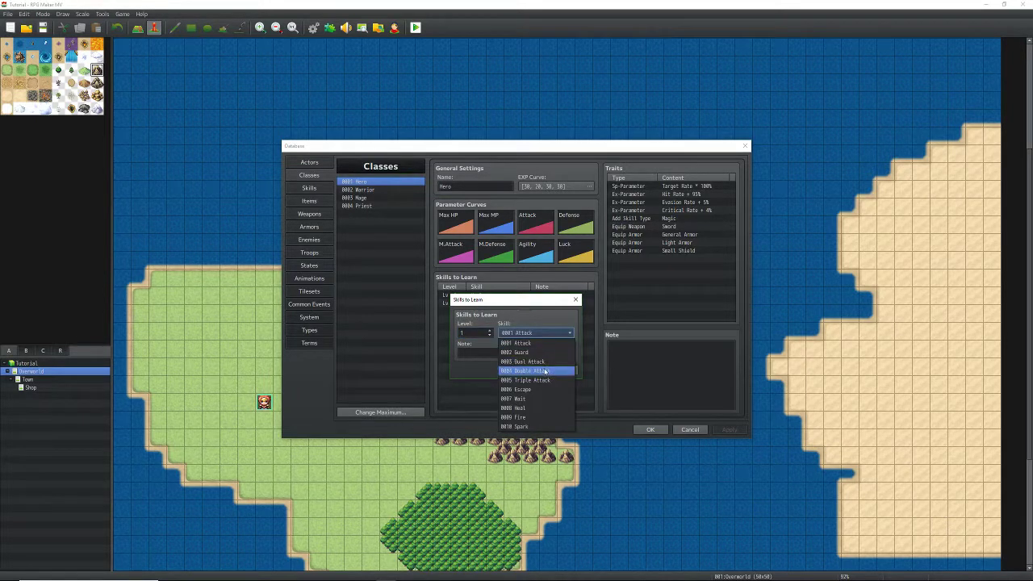
click(555, 329)
click(555, 370)
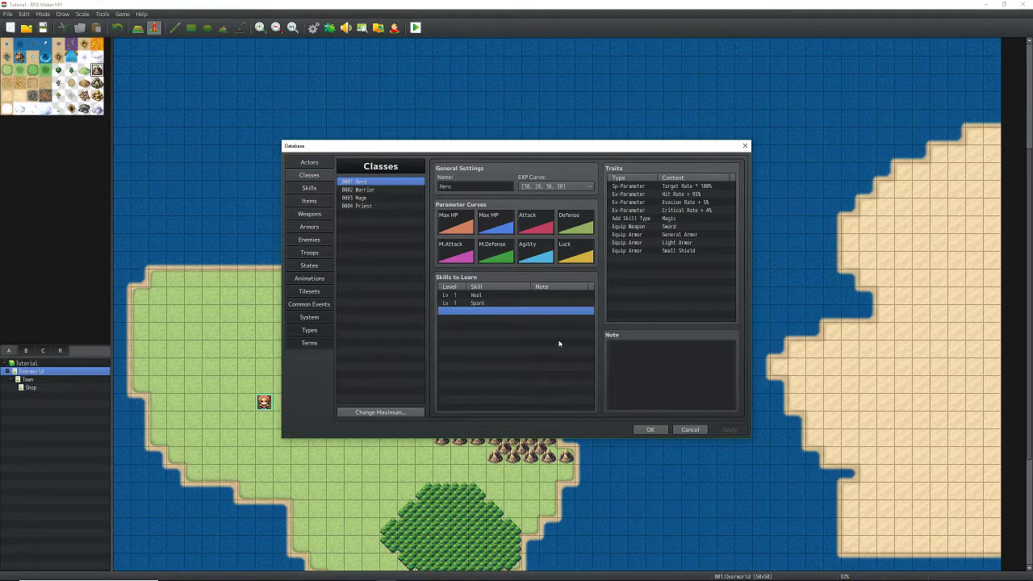
Step: Set the title music to Theme2 in the system settings, check the battle music, and apply the change
click(313, 317)
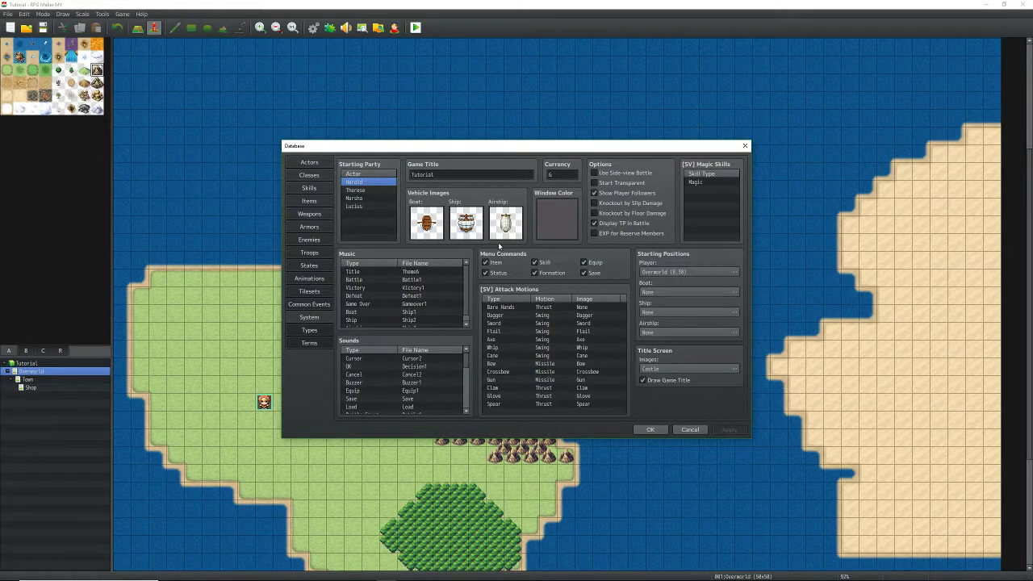
double_click(431, 276)
click(367, 327)
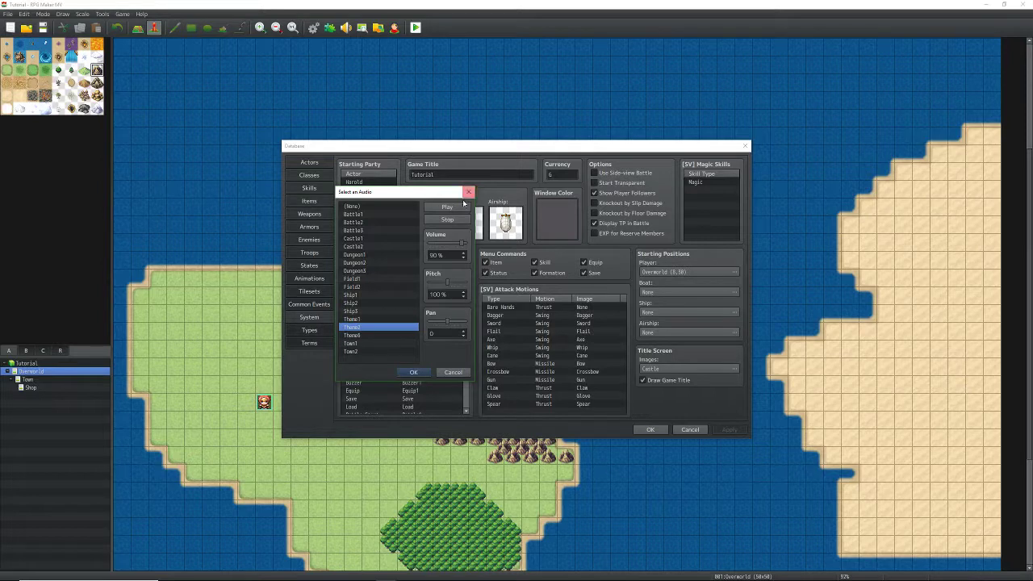
click(413, 372)
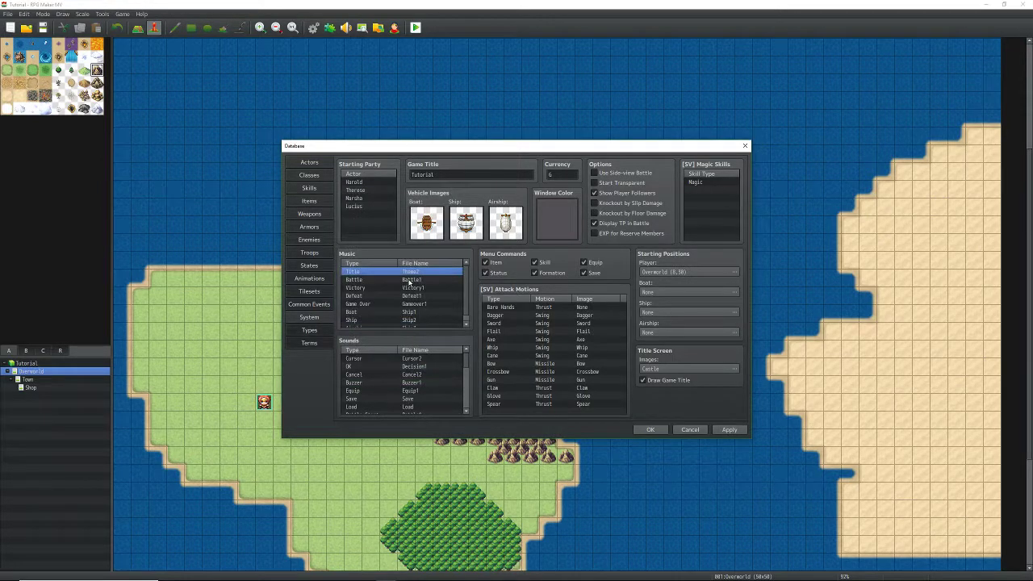
double_click(410, 281)
click(456, 374)
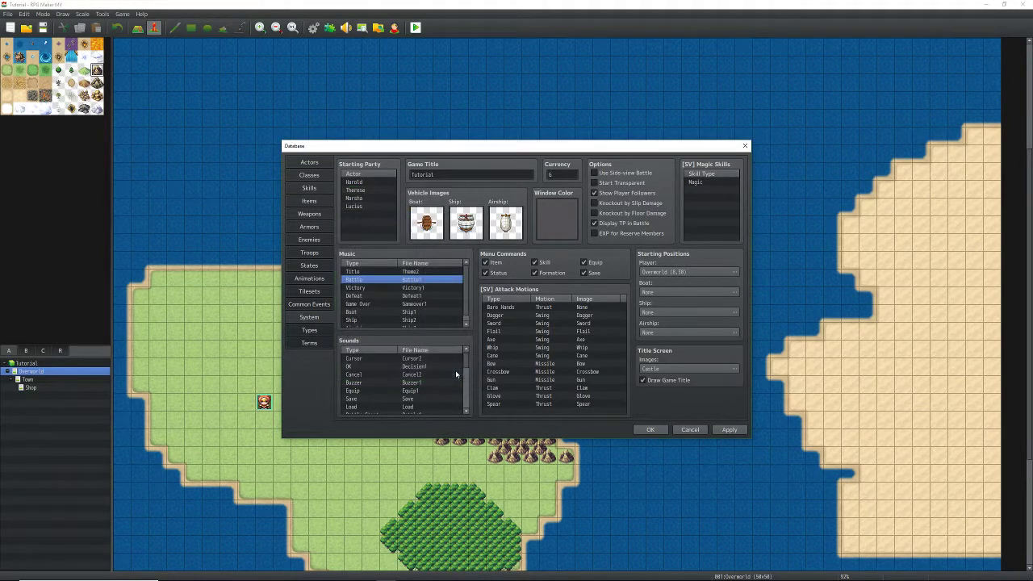
click(728, 431)
Step: Change the game's window color to bright blue by raising its blue component, and apply the change
double_click(552, 214)
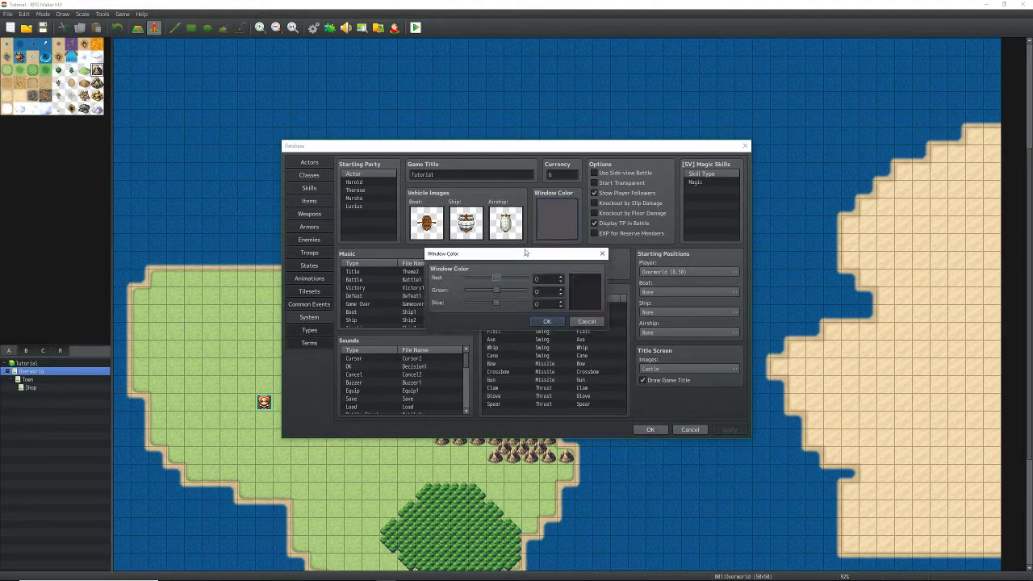
drag(498, 304, 529, 305)
click(547, 322)
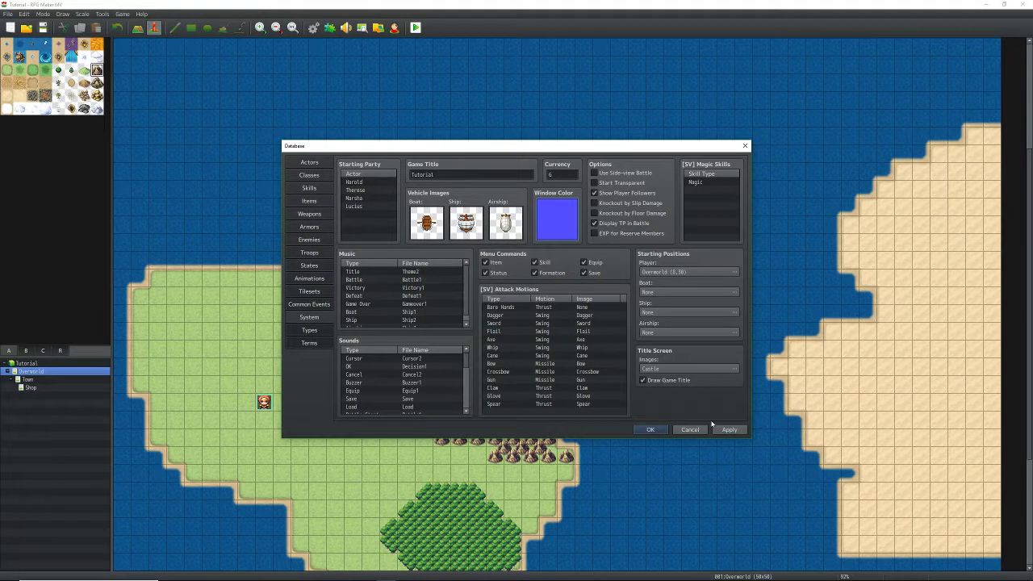
click(729, 429)
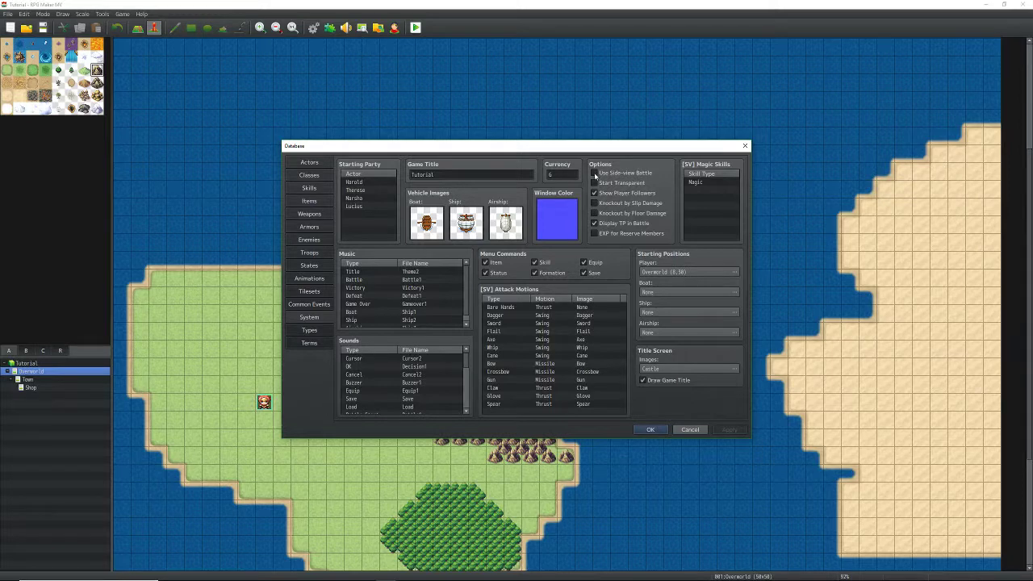
Step: Run a battle test of the Bat*2 troop with the default party and choose to fight
click(310, 252)
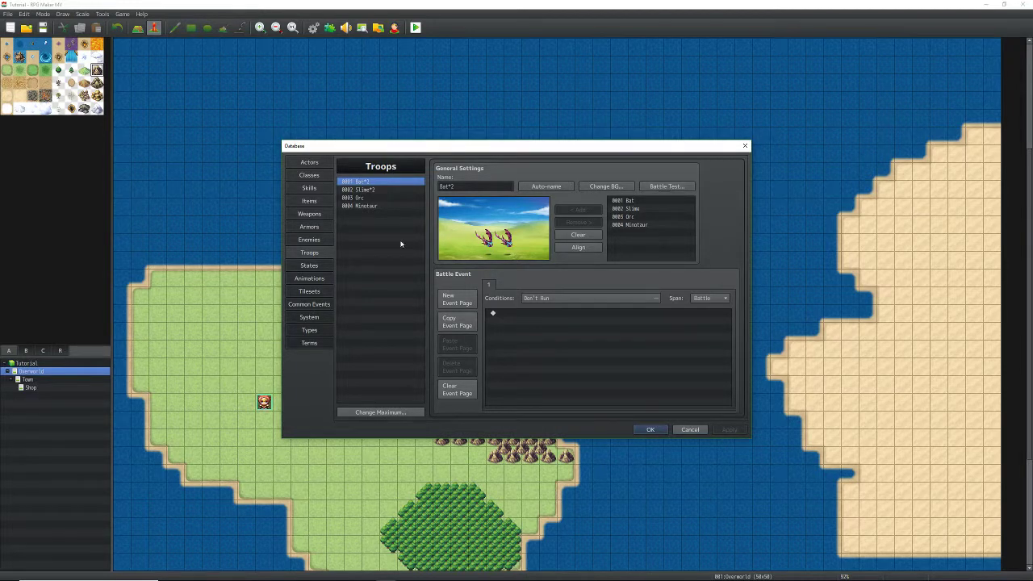
click(665, 188)
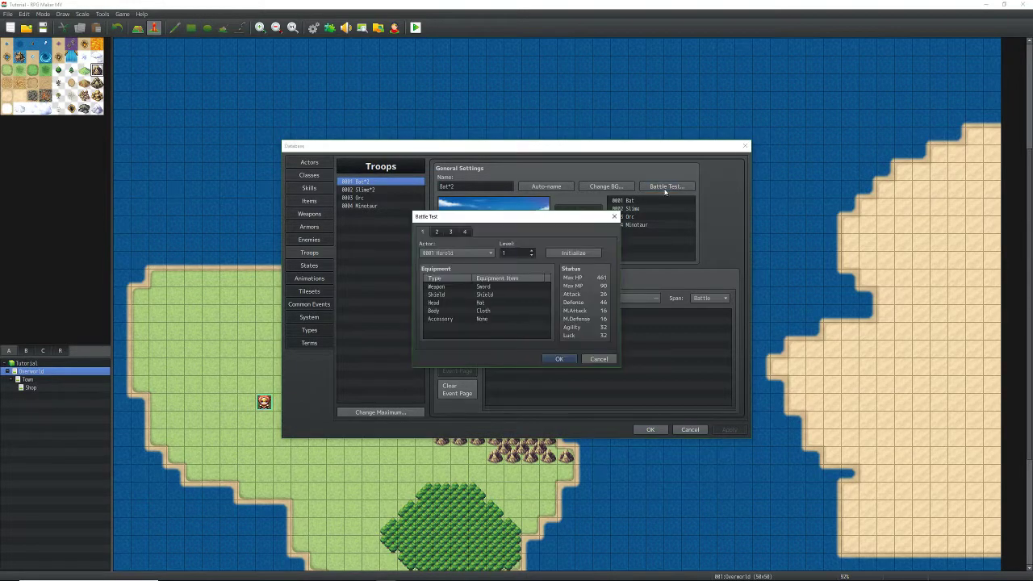
key(Return)
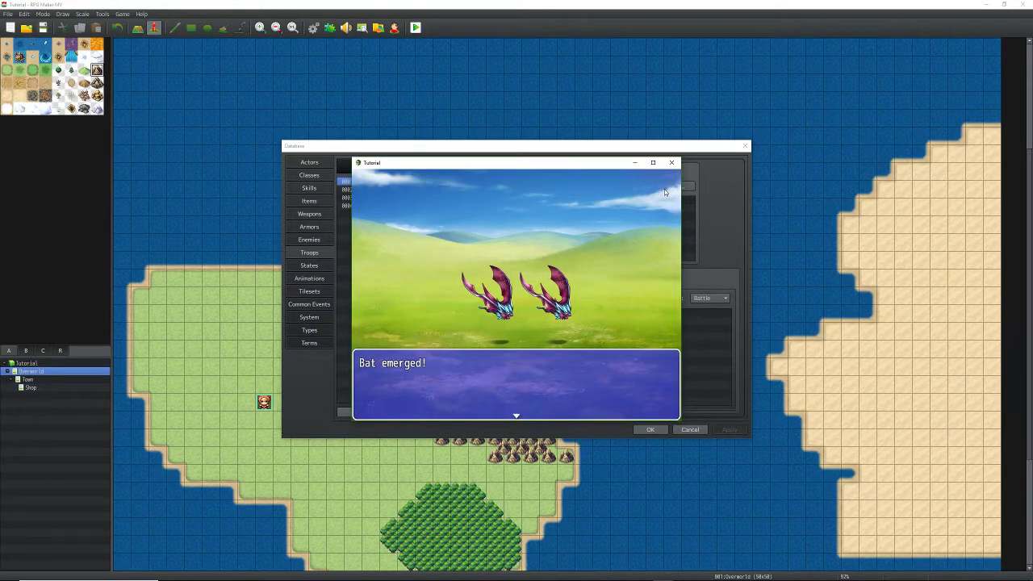
key(Return)
key(Return)
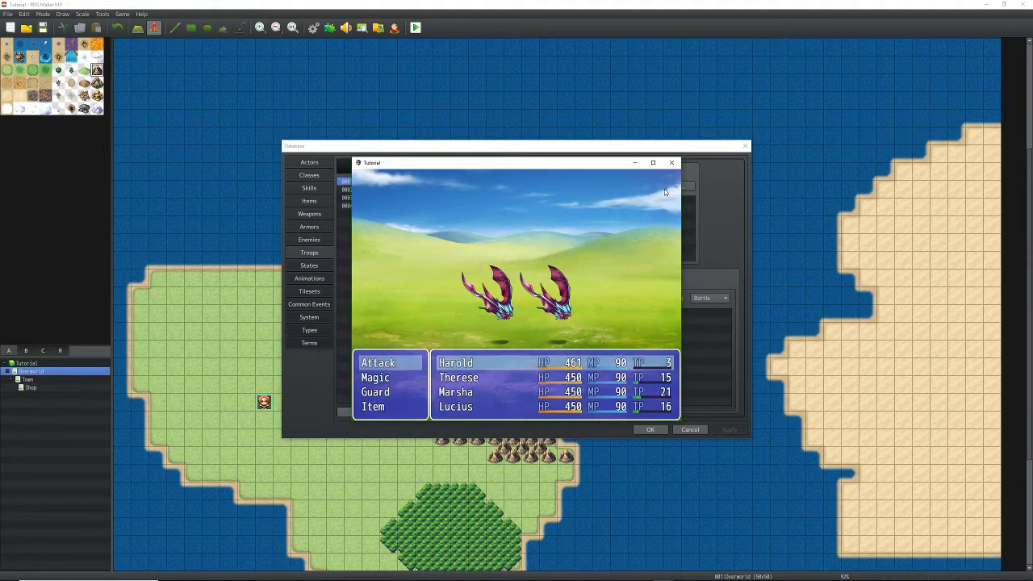
Step: In the battle test, have Harold use a magic skill and Therese attack Bat B
key(Down)
key(Return)
key(Return)
key(Return)
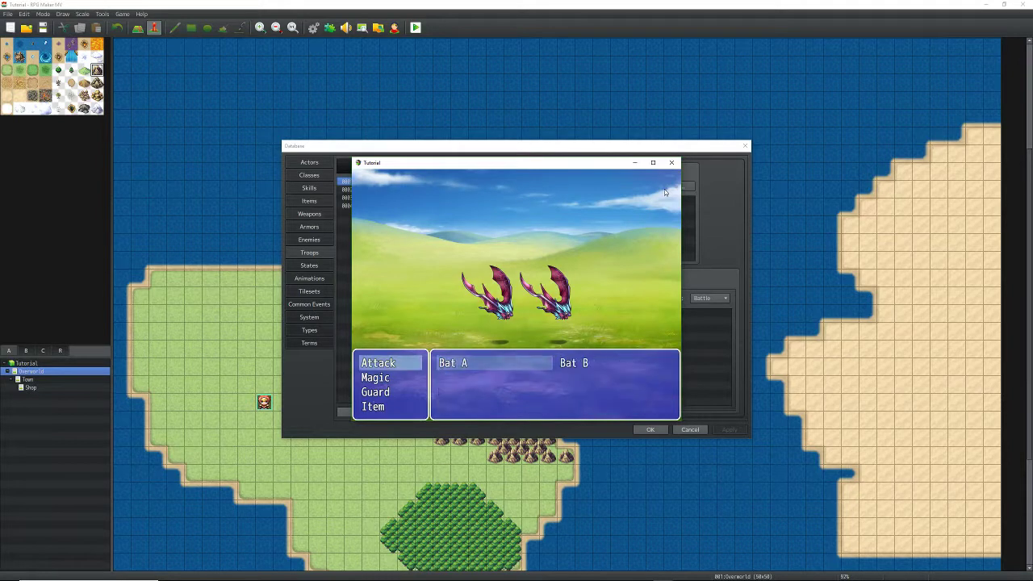
key(Return)
key(Return)
key(Right)
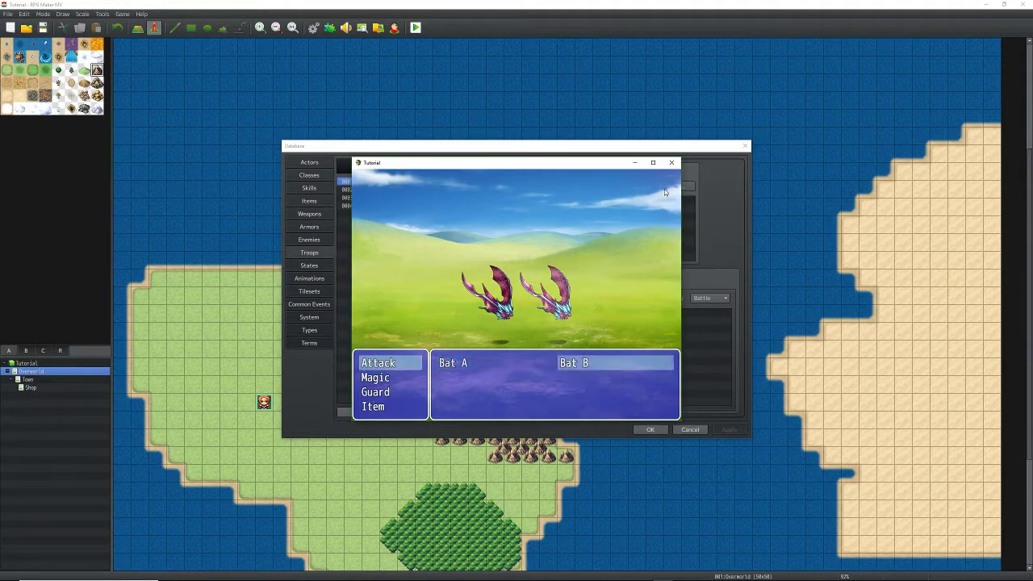
key(Return)
Step: Direct Marsha's magic at Bat A and Lucius's magic at Harold, play out the round, and close the battle test
key(Down)
key(Return)
key(Return)
key(Left)
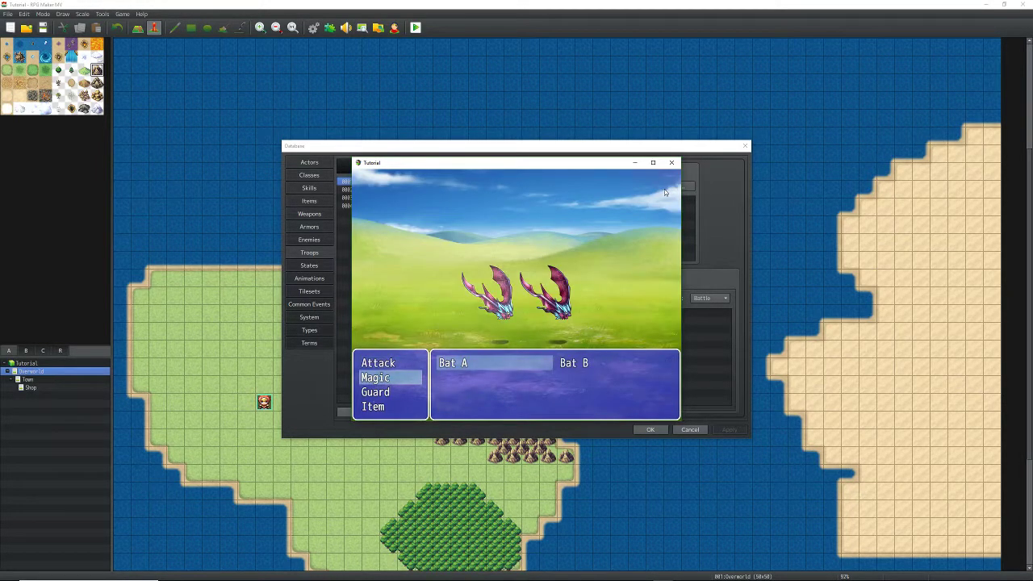
key(Return)
key(Down)
key(Return)
key(Return)
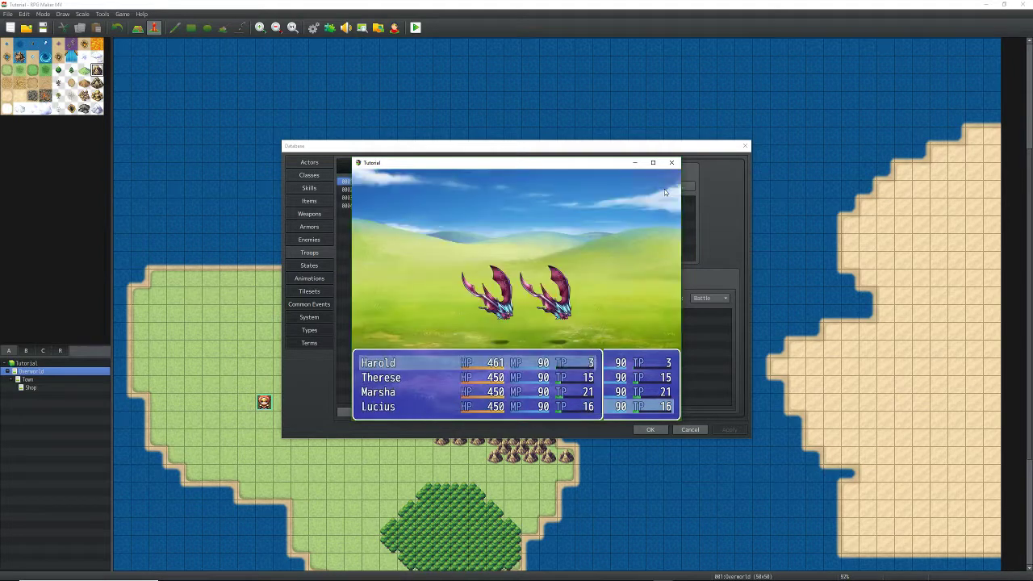
key(Return)
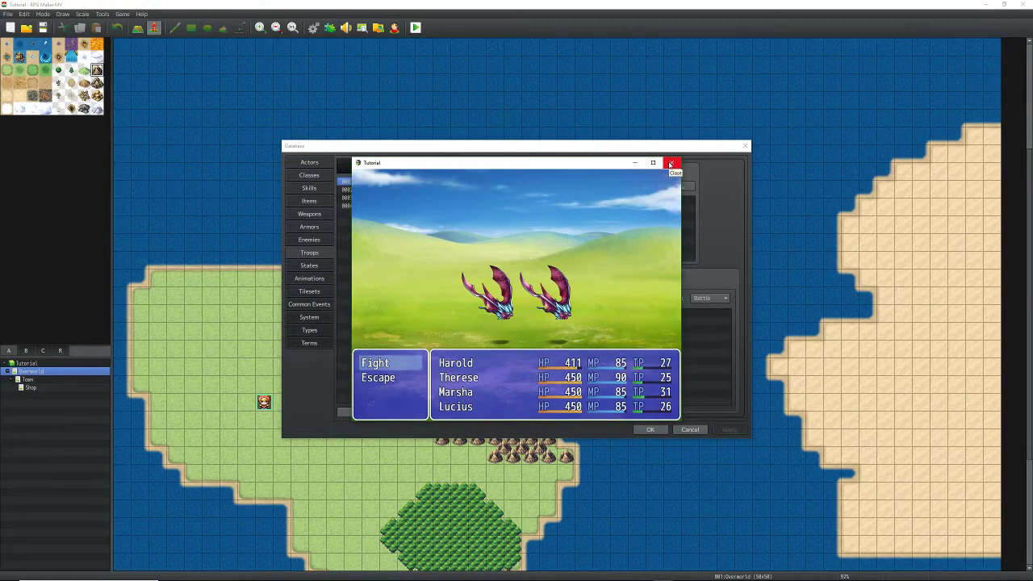
click(670, 164)
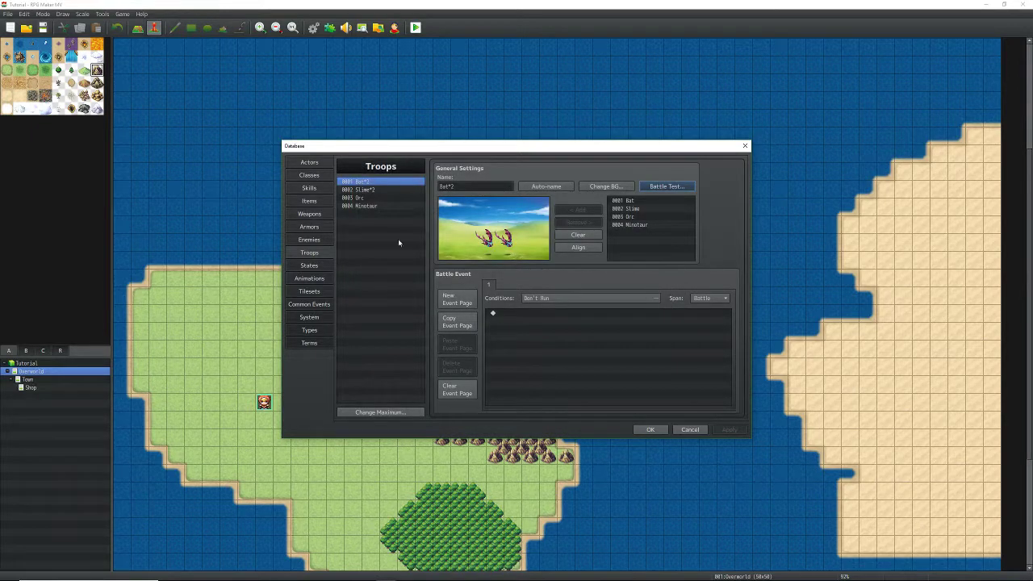
Step: Enable the Use Side-view Battle option in the system settings
click(310, 317)
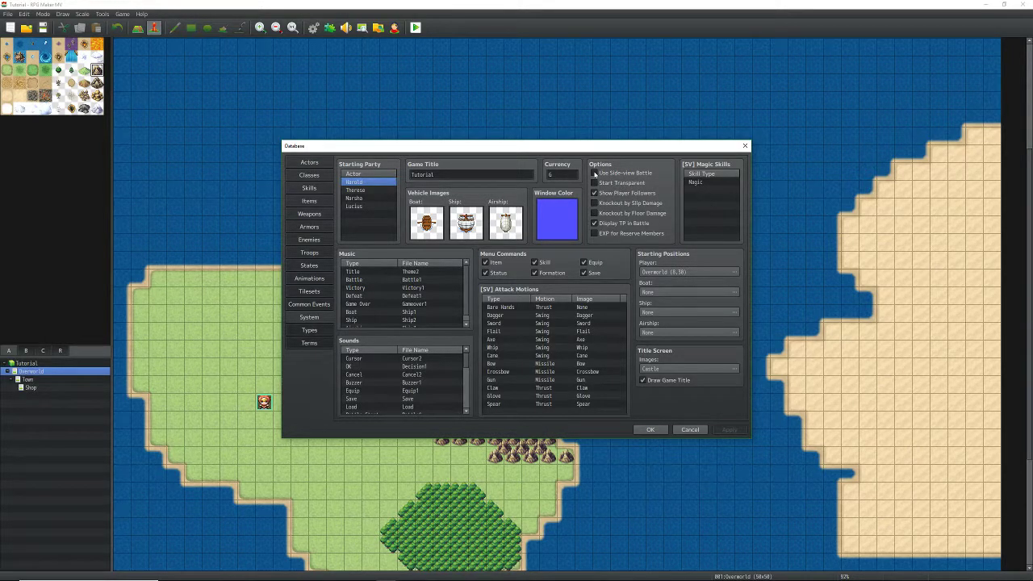
click(595, 172)
Step: Reposition the two bats of the Bat*2 troop on the left side of its battle background, one above the other
click(309, 253)
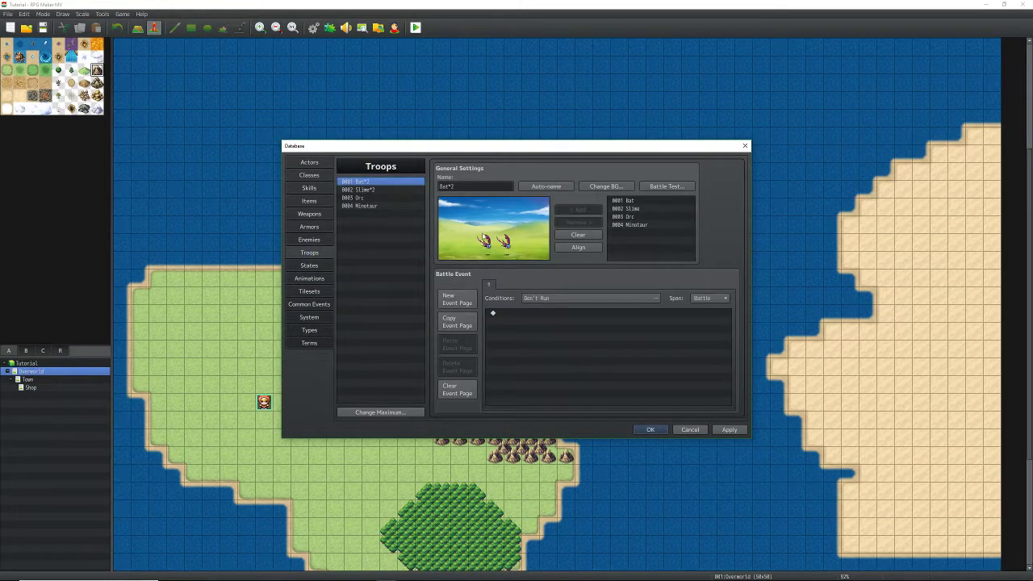
click(463, 228)
drag(462, 228, 458, 219)
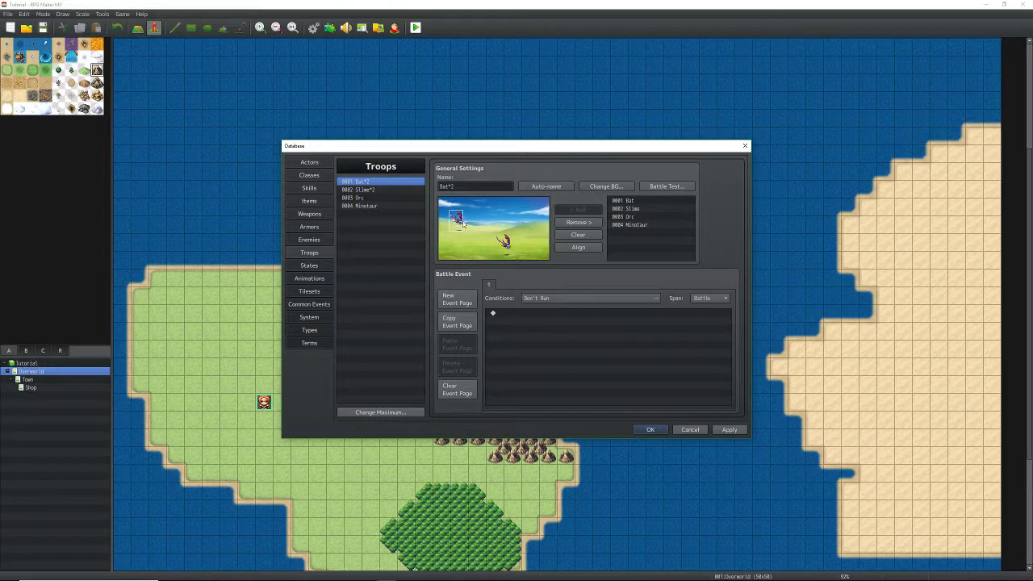
drag(505, 242, 474, 235)
Step: Run a side-view battle test of the Bat*2 troop, choose to fight, and have Harold use a magic skill
click(667, 187)
key(Return)
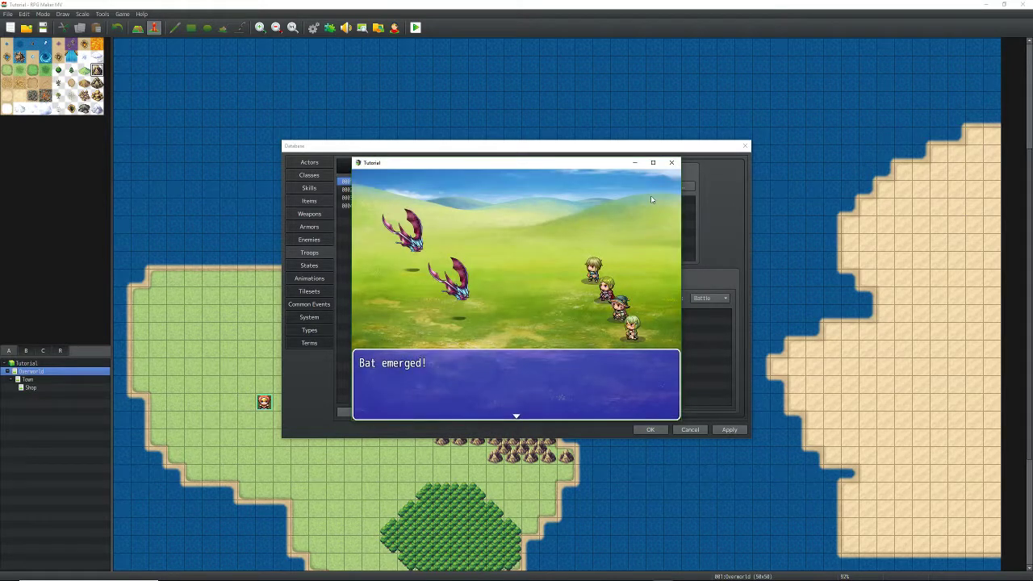
key(Return)
key(Return)
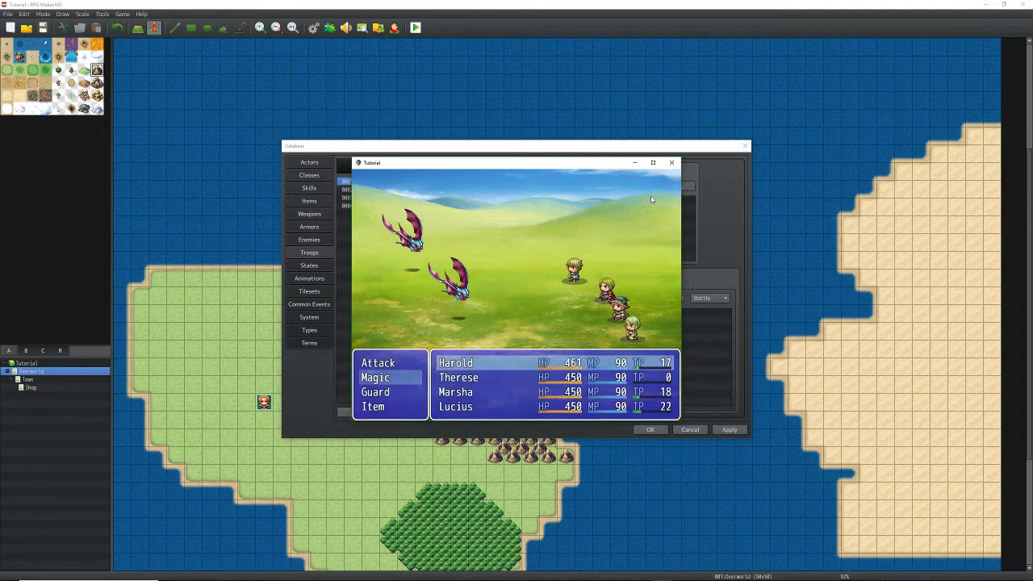
key(Down)
key(Return)
key(Right)
key(Return)
key(Return)
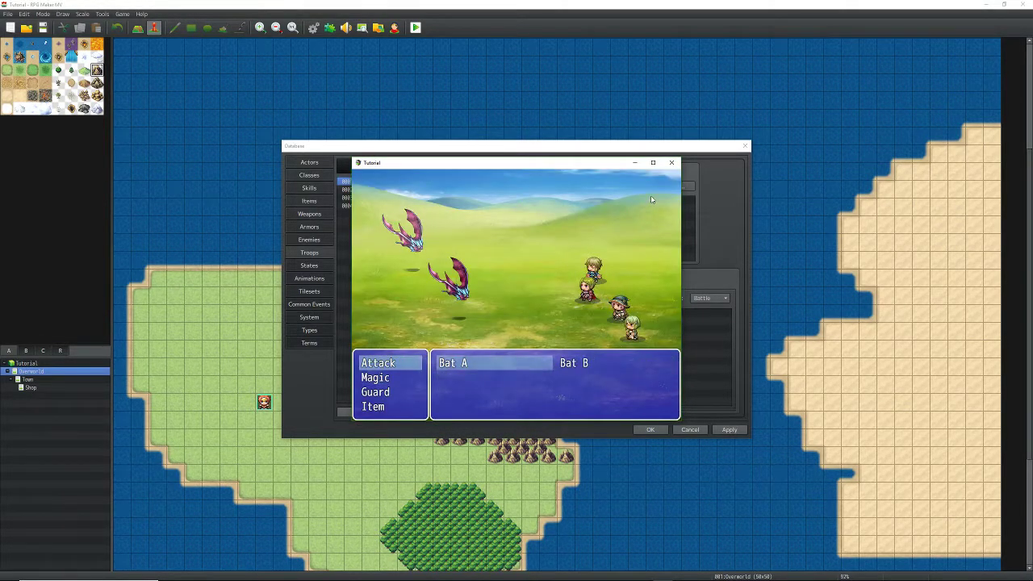
Step: In the battle test, check Therese's magic option, back out of it, and have Therese attack Bat A
key(Escape)
key(Down)
key(Return)
key(Escape)
key(Up)
key(Return)
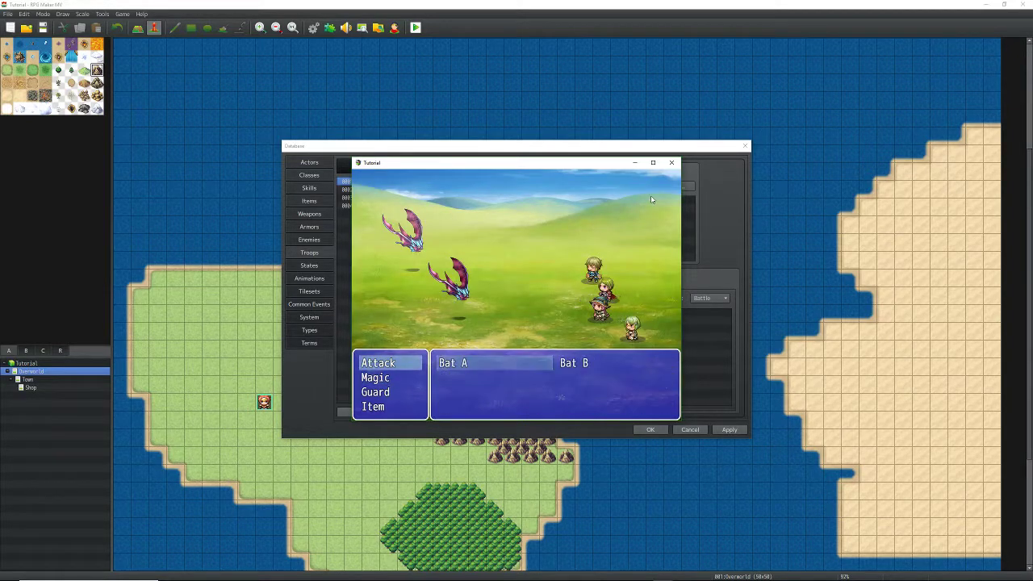
Step: Have Marsha use magic and Lucius attack Bat A, play out the round, and close the battle test
key(Return)
key(Down)
key(Return)
key(Return)
key(Return)
key(Return)
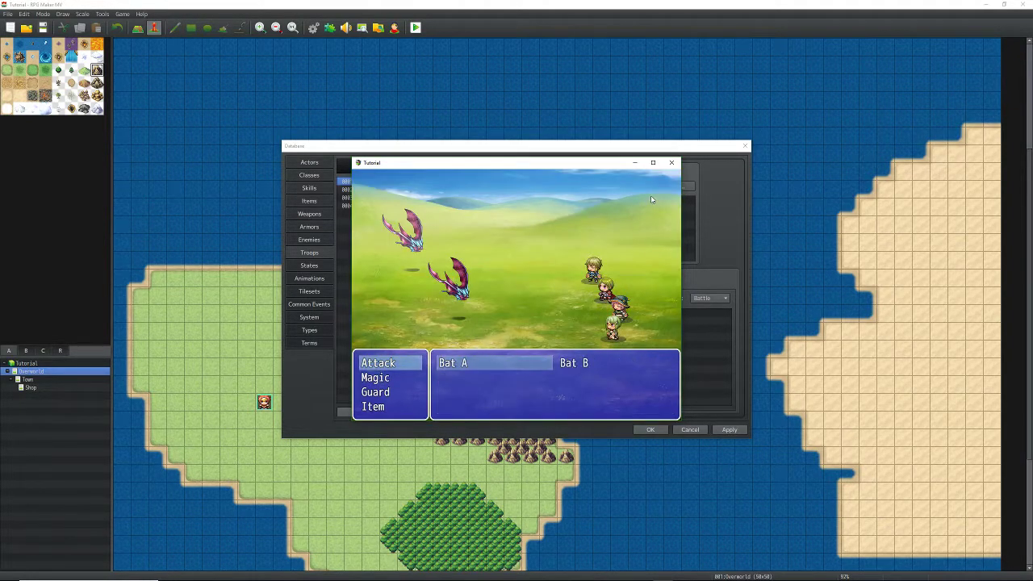
key(Return)
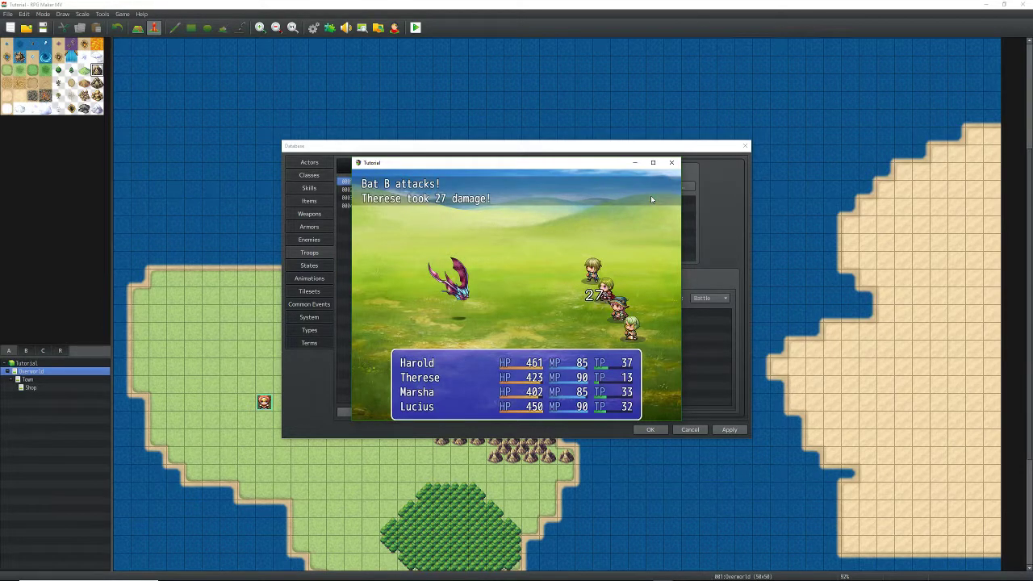
click(670, 162)
click(667, 186)
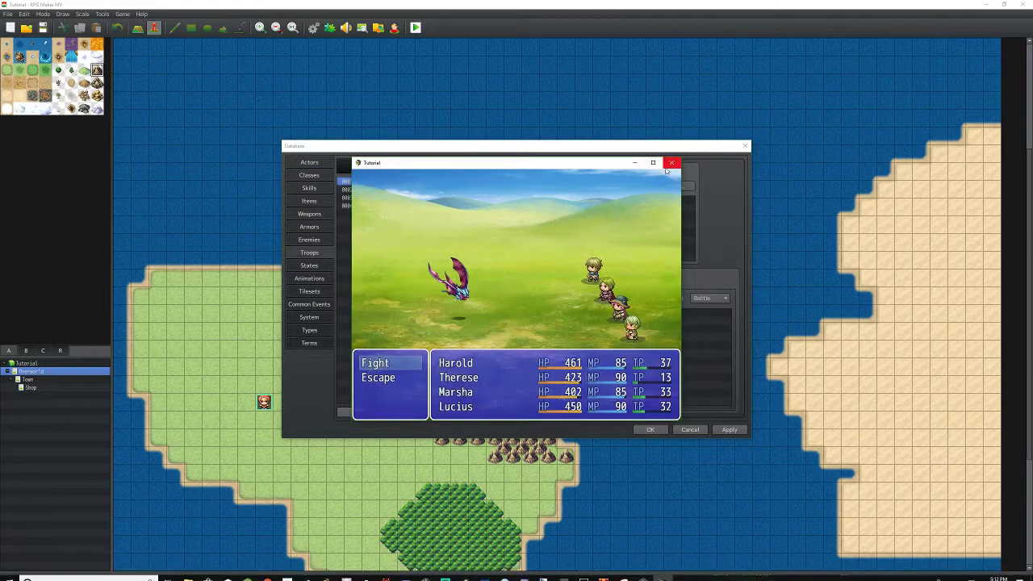
click(671, 162)
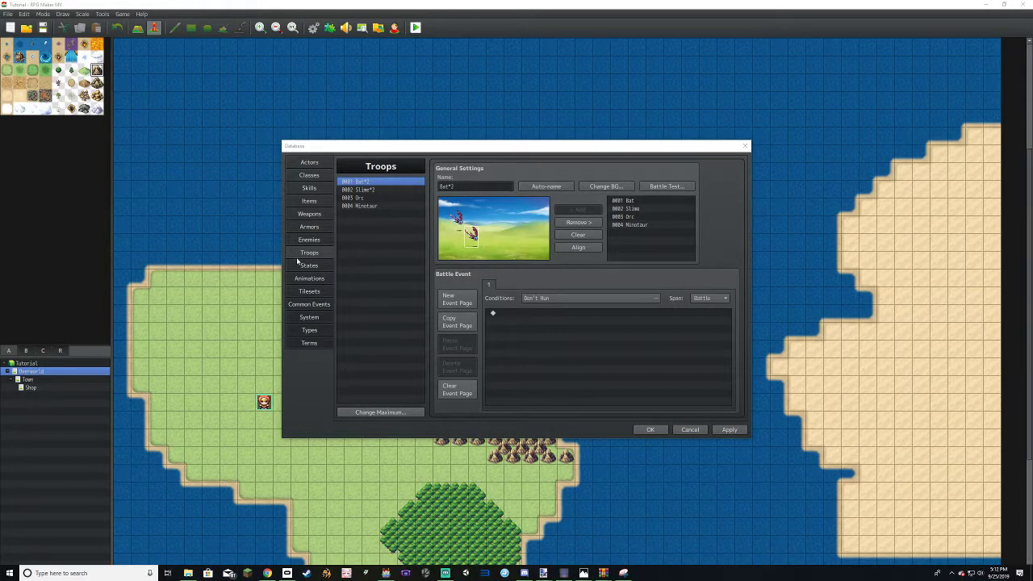
Step: Examine the default skills from Attack through Spark, comparing their costs, scopes, damage formulas and effects
click(309, 188)
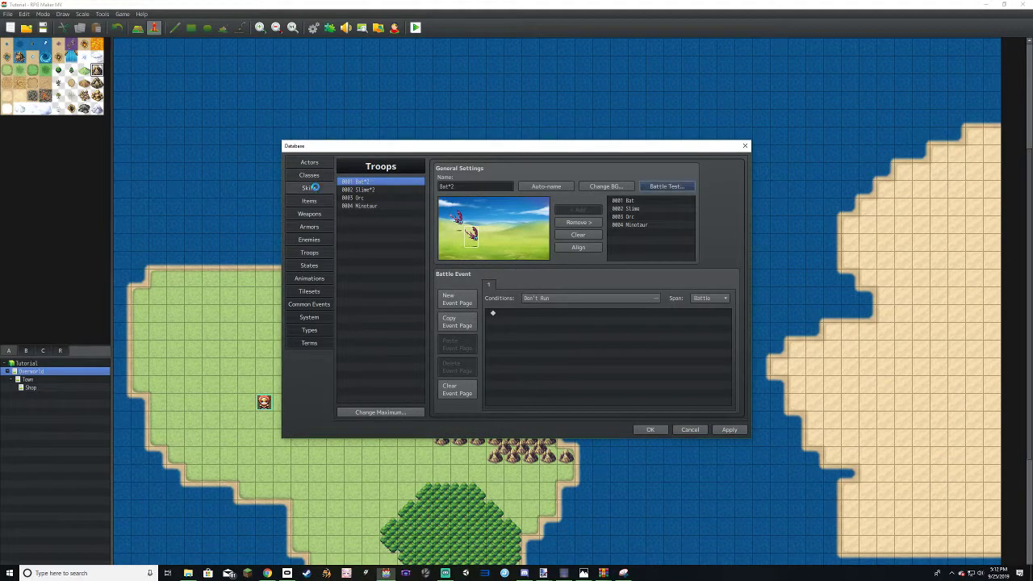
click(376, 189)
click(372, 182)
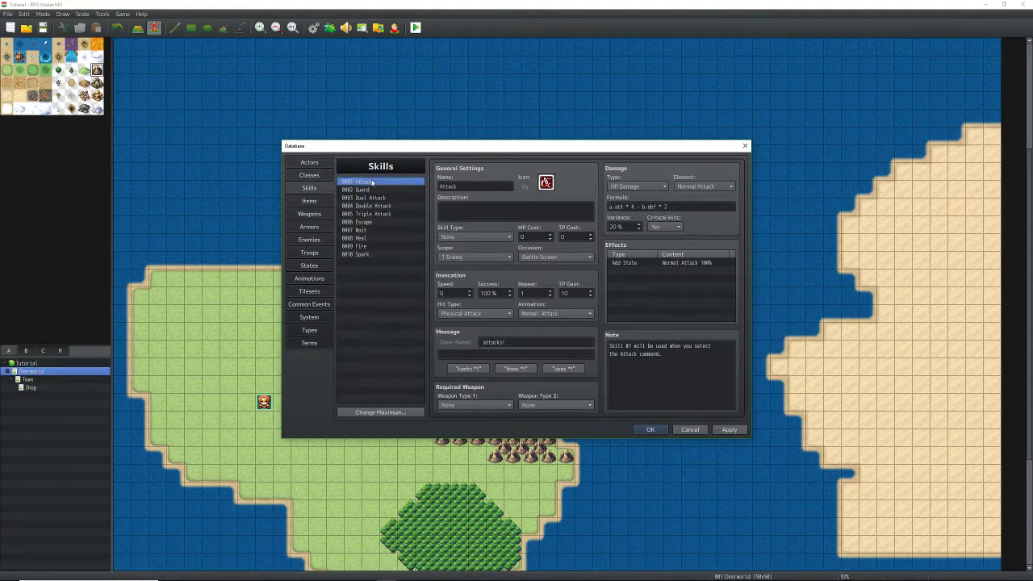
click(365, 190)
click(358, 197)
key(Down)
key(Down)
key(Down)
key(Down)
key(Down)
key(Down)
key(Down)
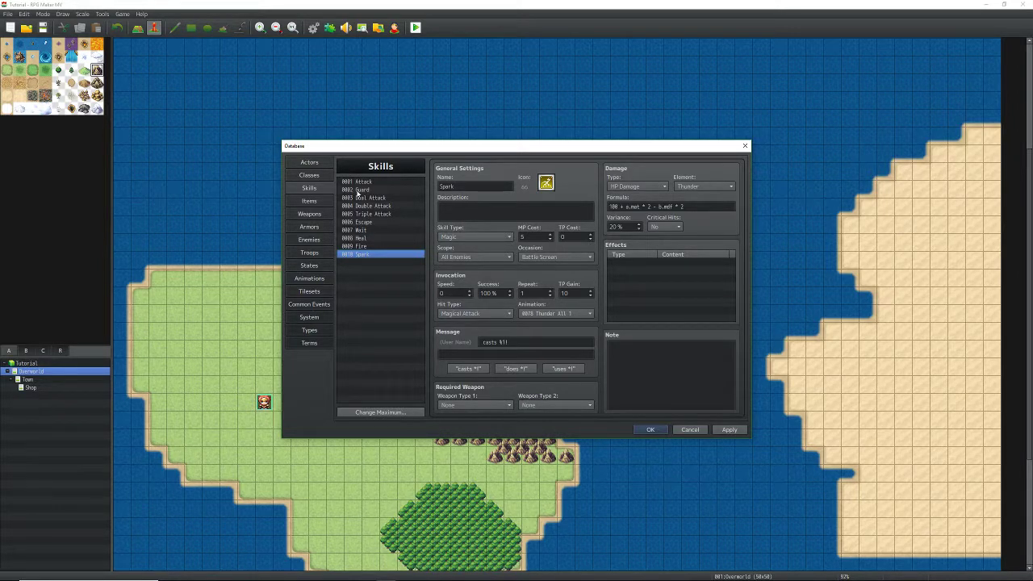
key(Up)
key(Up)
key(Up)
key(Up)
key(Up)
key(Up)
key(Up)
key(Up)
key(Up)
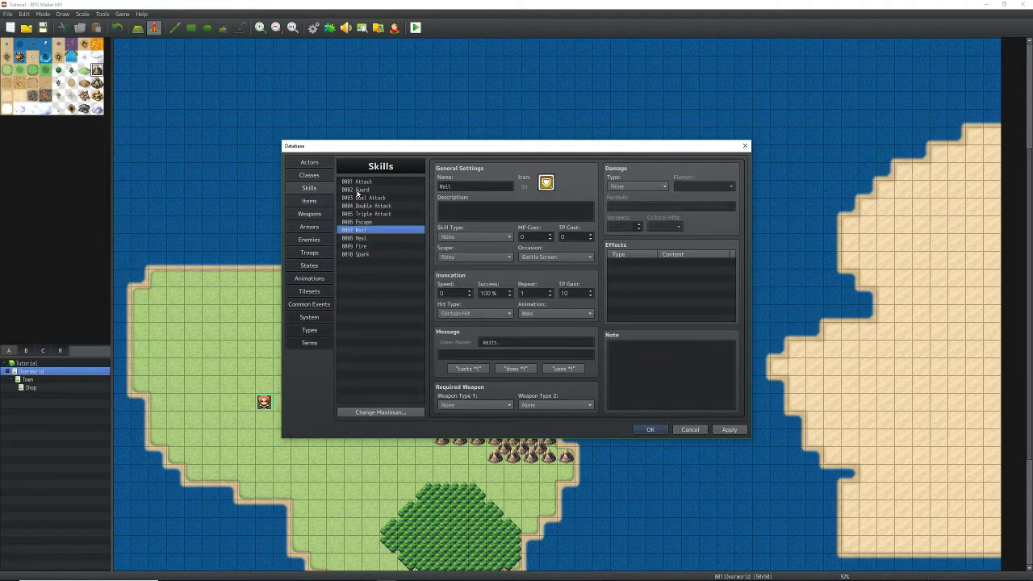
key(Down)
key(Down)
key(Down)
key(Down)
key(Down)
key(Down)
key(Down)
key(Down)
key(Down)
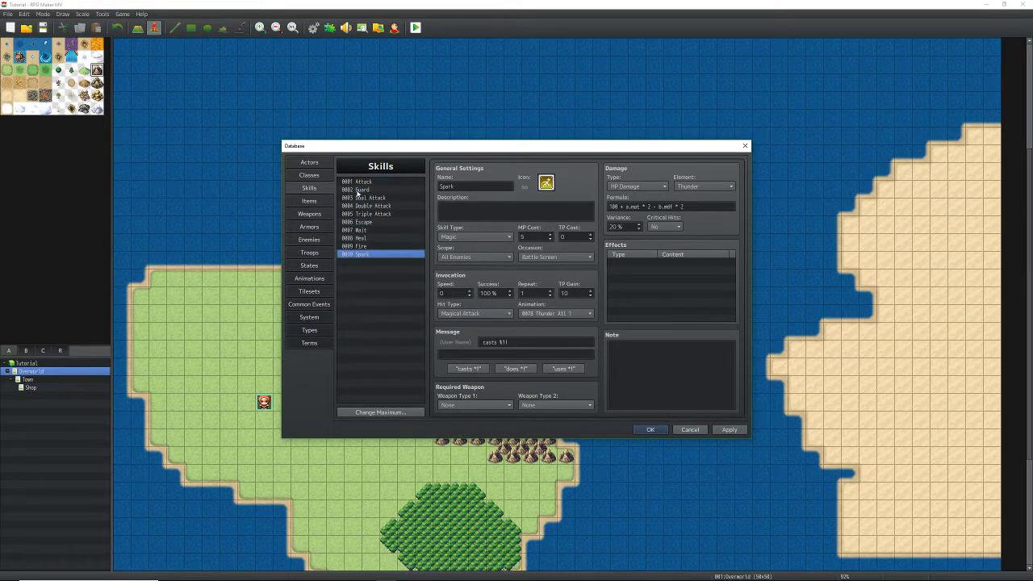
key(Up)
key(Up)
key(Up)
key(Up)
key(Up)
key(Up)
key(Up)
key(Up)
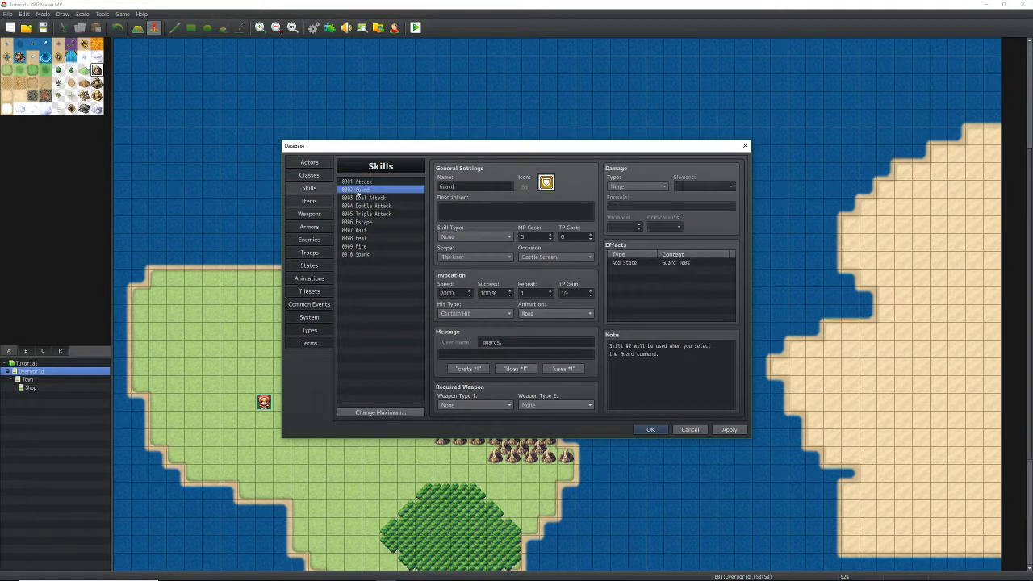
key(Up)
key(Down)
key(Down)
key(Down)
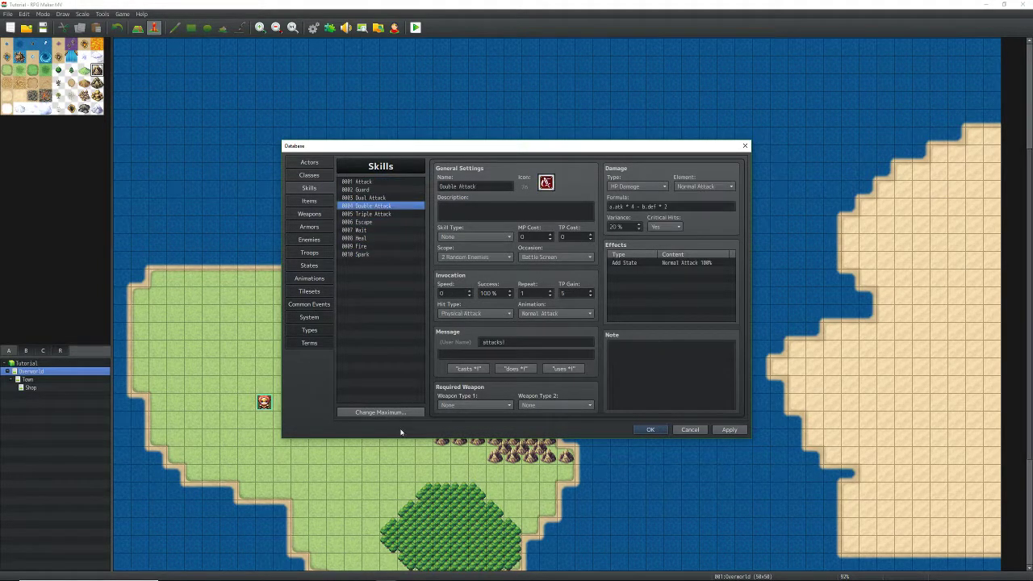
Step: Raise the maximum number of skills to 11
click(396, 415)
click(374, 408)
click(369, 422)
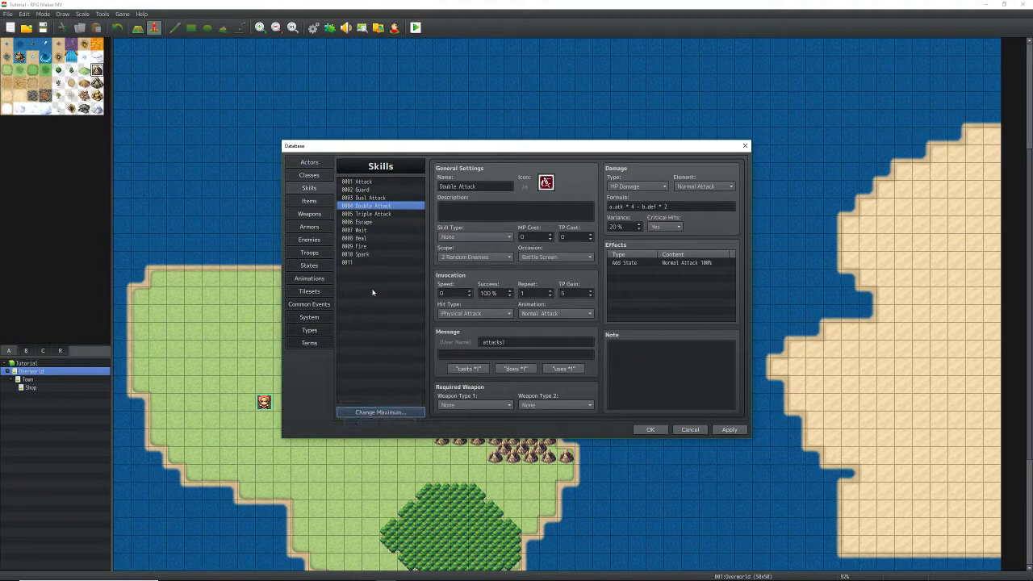
Step: Name the empty skill 0011 "Wind" and give it the green wind swirl icon
click(383, 262)
double_click(547, 184)
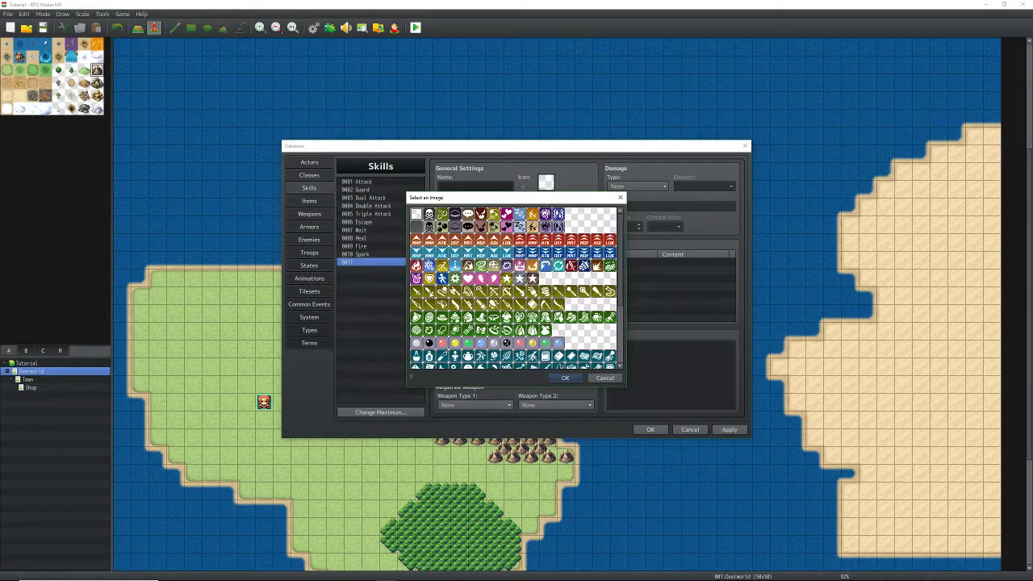
click(482, 266)
click(565, 378)
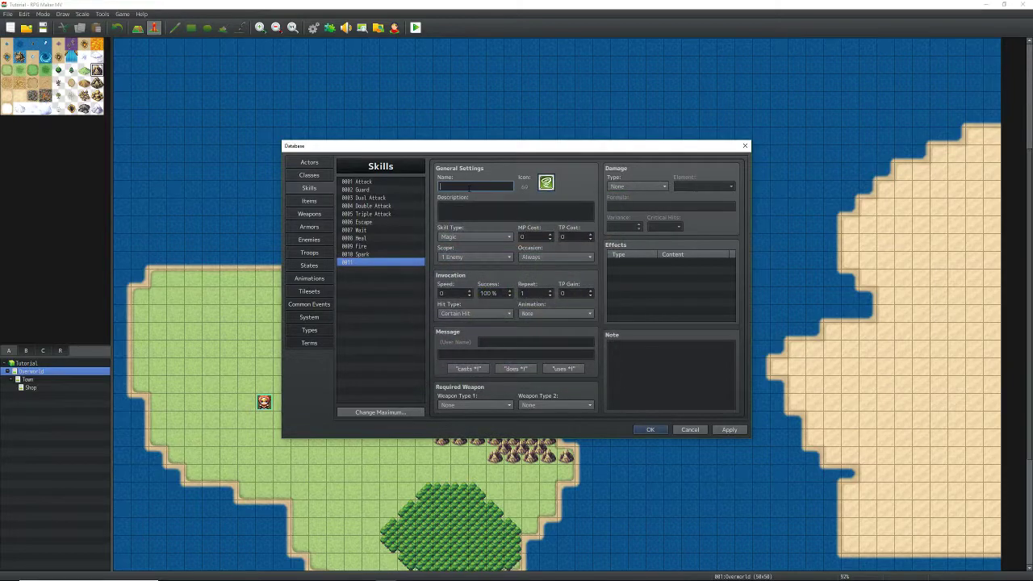
click(469, 186)
text(Wind)
Step: Raise the maximum number of skills to 20
click(387, 413)
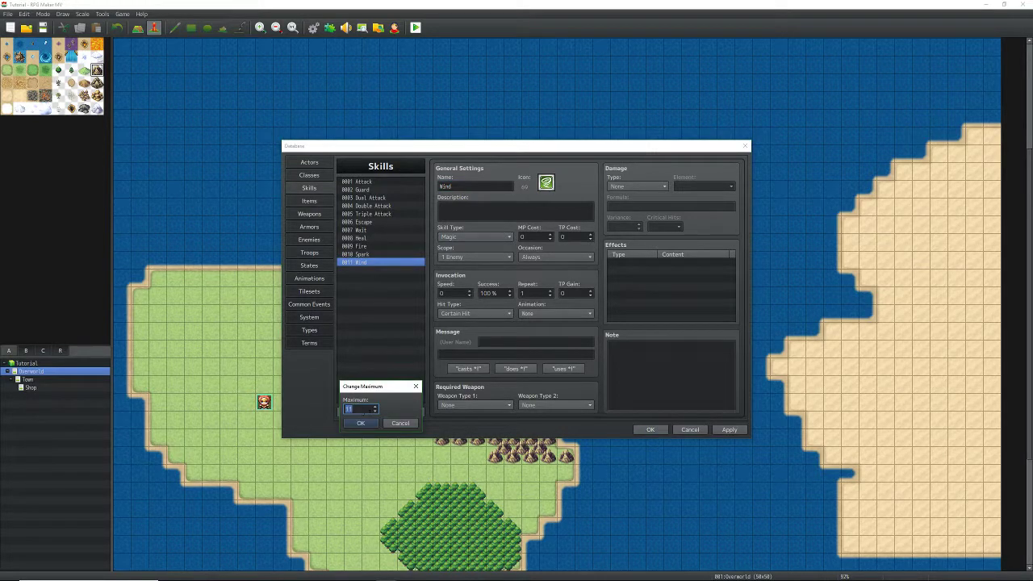
text(16)
click(361, 423)
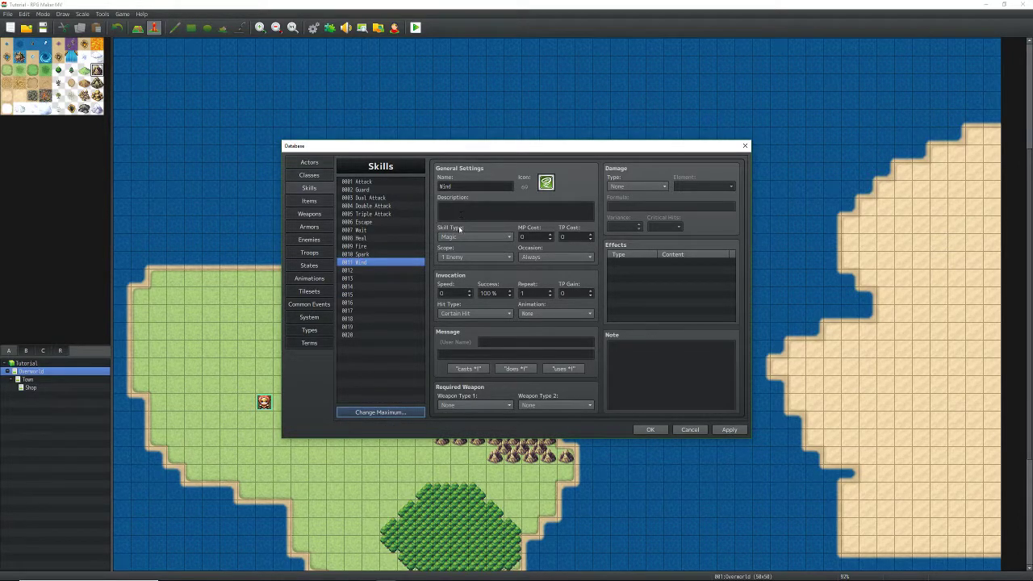
Step: Set the Wind skill's MP cost to 20 and its occasion to Battle Screen, and check the Heal skill for comparison
click(533, 236)
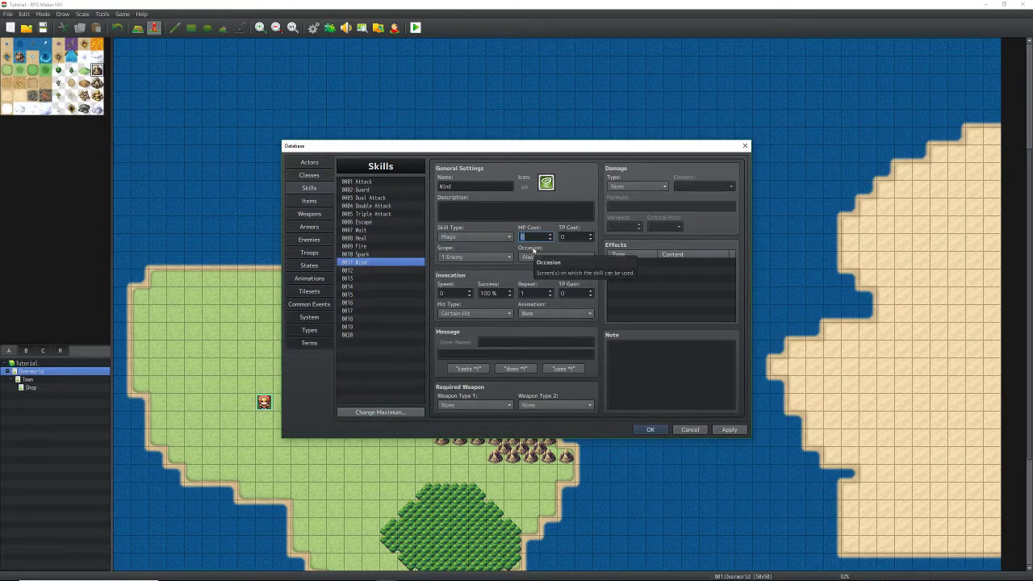
text(20)
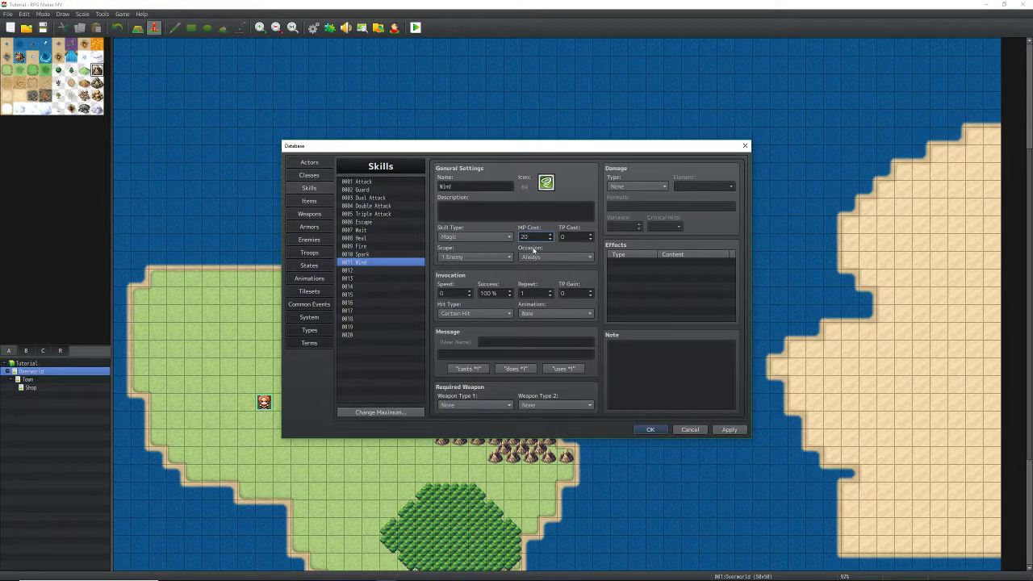
click(537, 256)
click(538, 273)
click(362, 238)
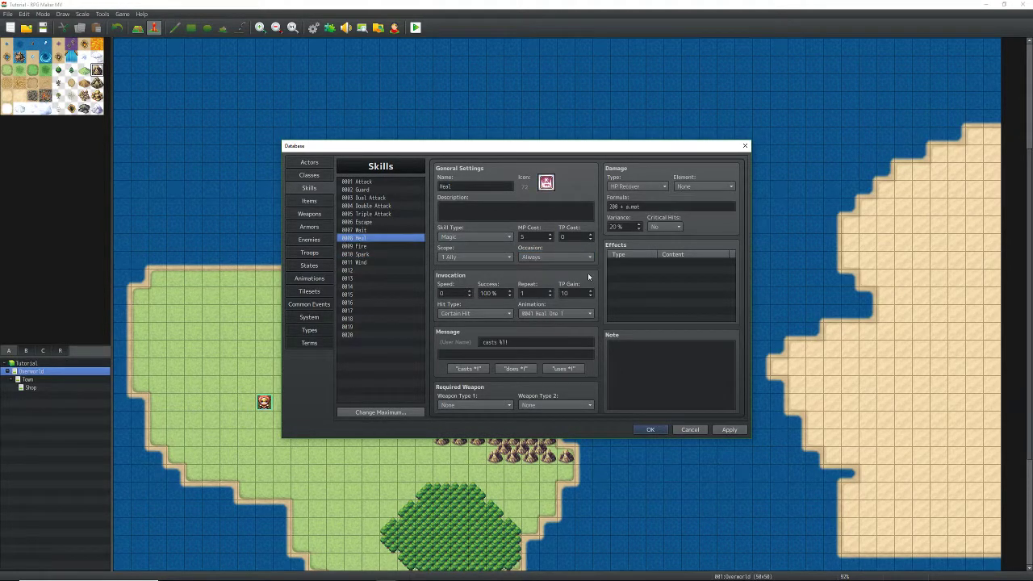
click(363, 263)
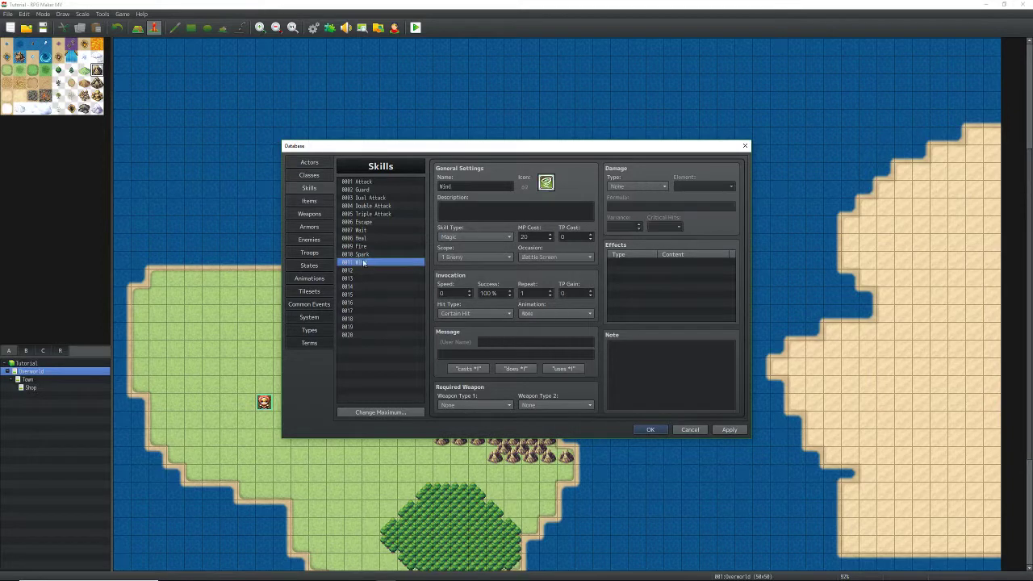
Step: Review the Wind skill's scope options, and set the Spark skill's scope to 2 Random Enemies
click(458, 257)
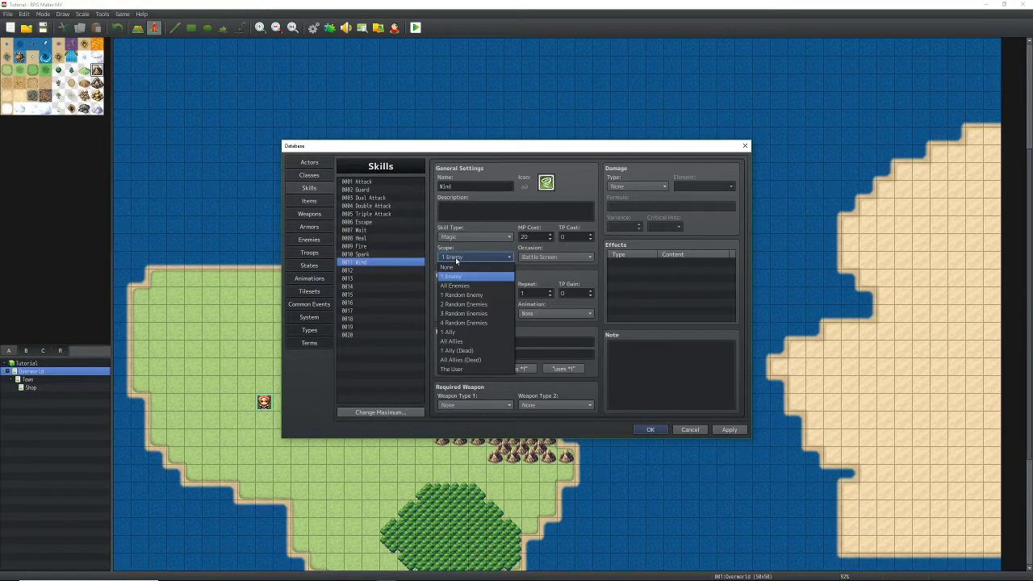
click(453, 259)
click(372, 254)
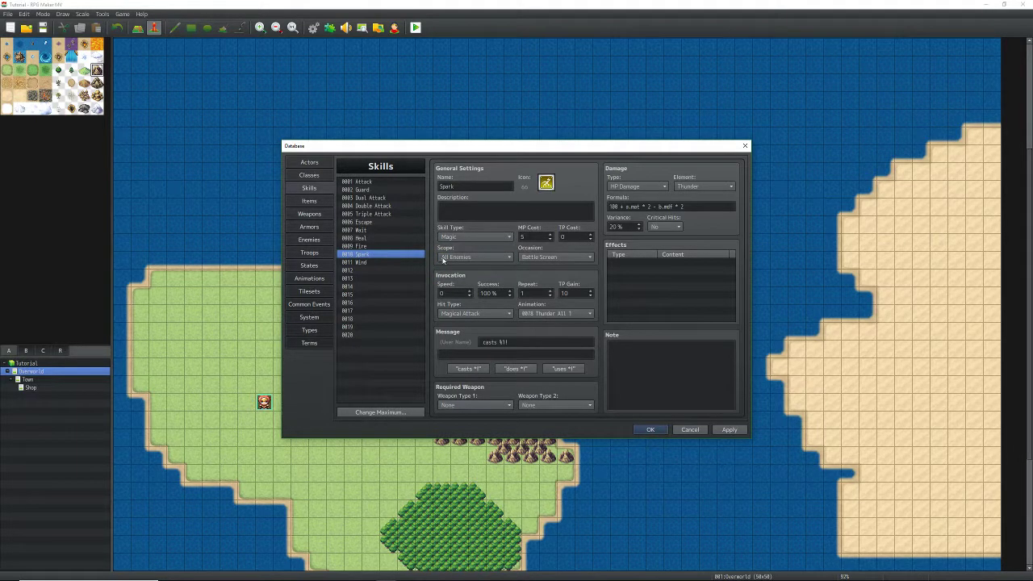
scroll(442, 258, up, 1)
click(444, 258)
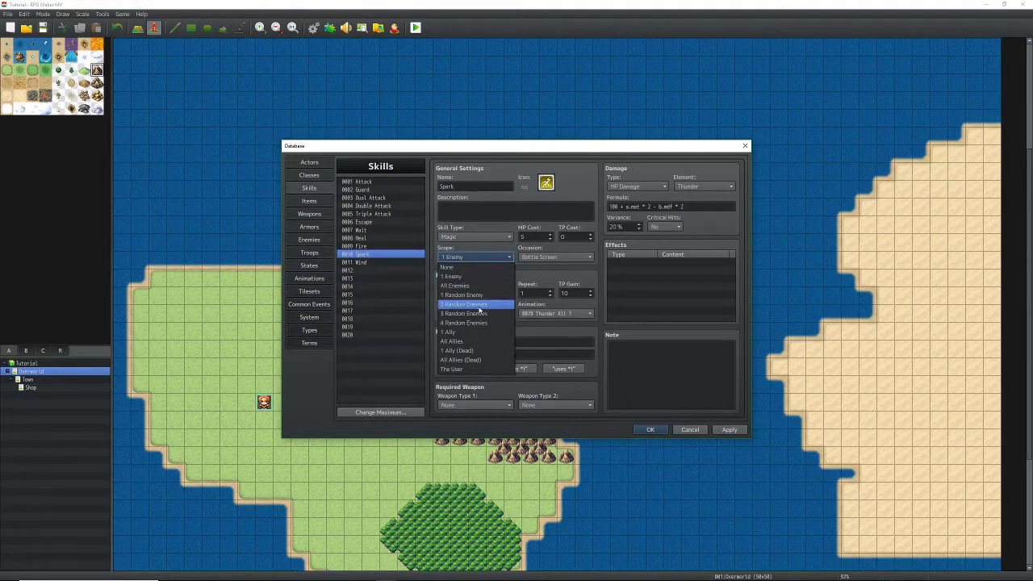
click(479, 309)
Step: Set the Wind skill's scope to All Enemies
click(372, 262)
click(473, 257)
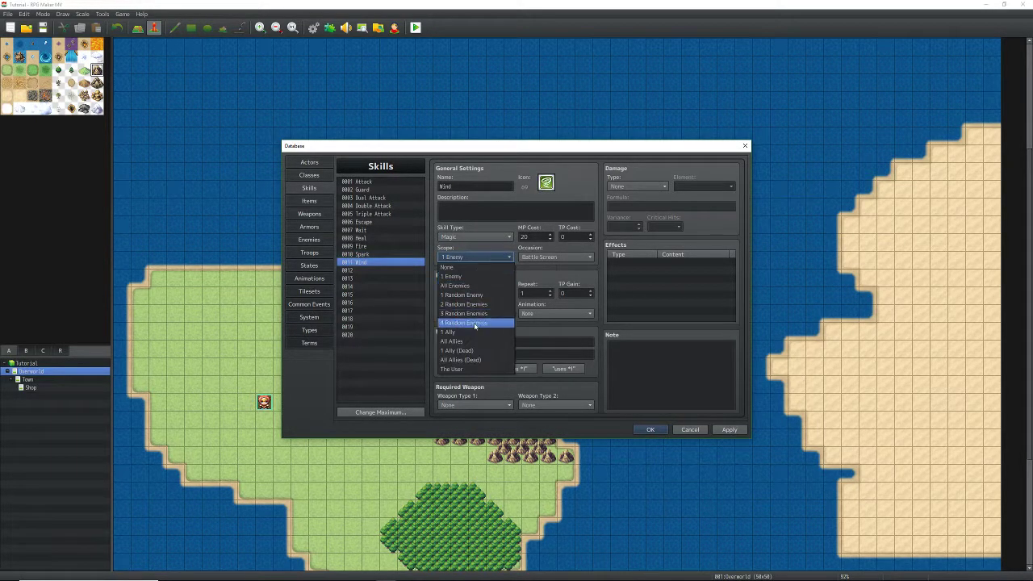
click(460, 342)
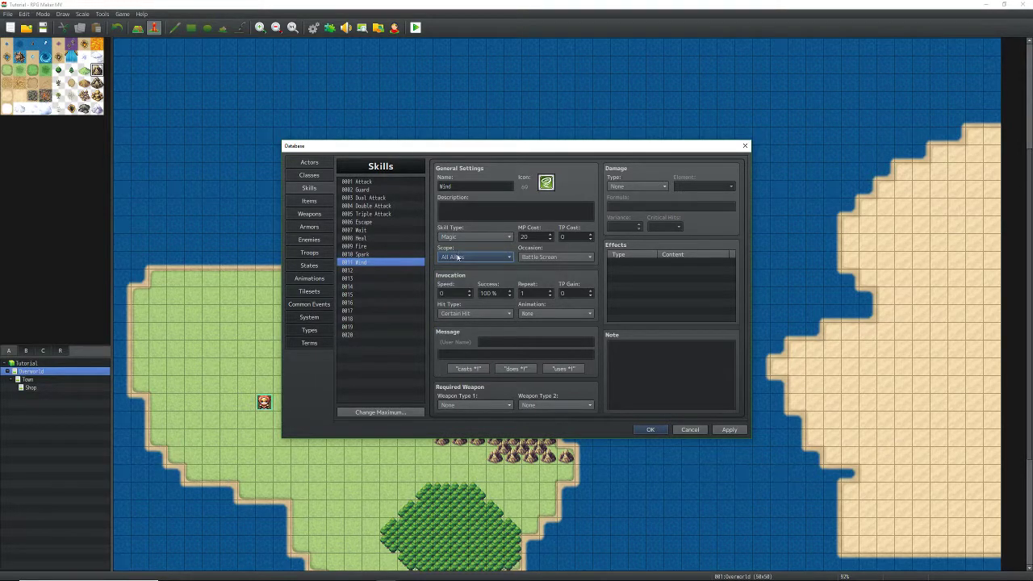
click(457, 258)
click(457, 291)
Step: Try the preset usage messages for the Wind skill and settle on "casts *!"
click(496, 342)
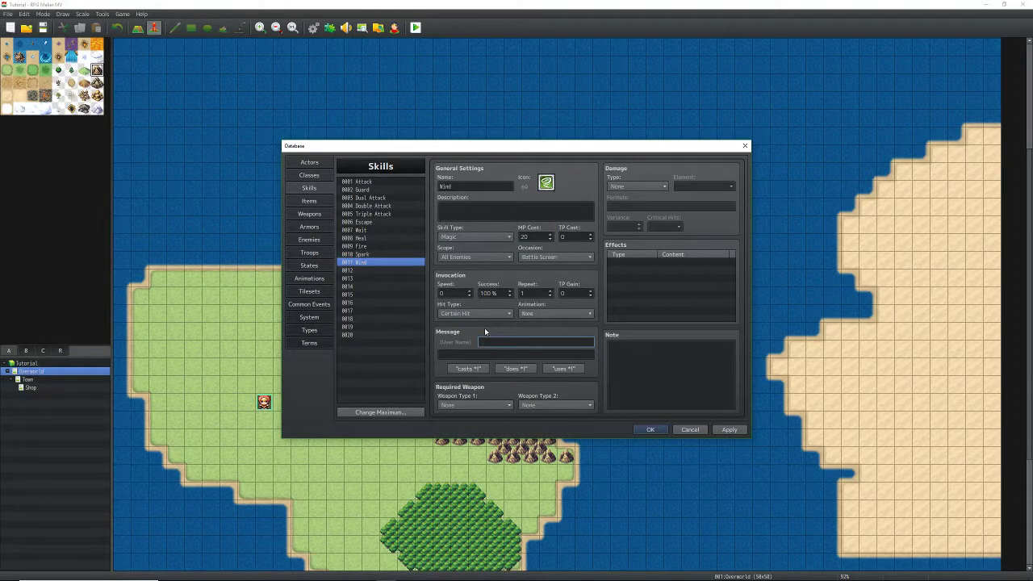
click(477, 370)
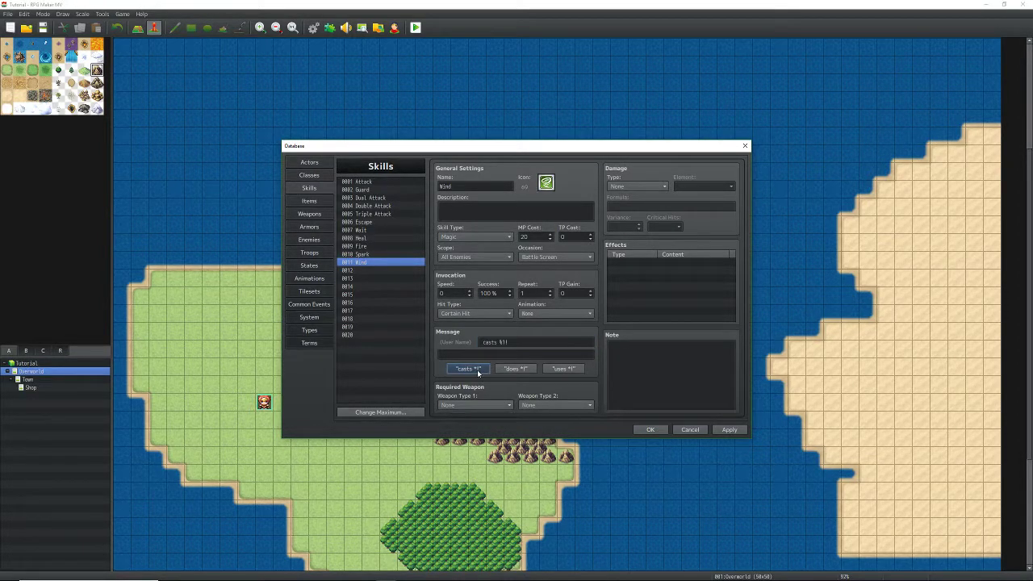
click(510, 370)
click(570, 369)
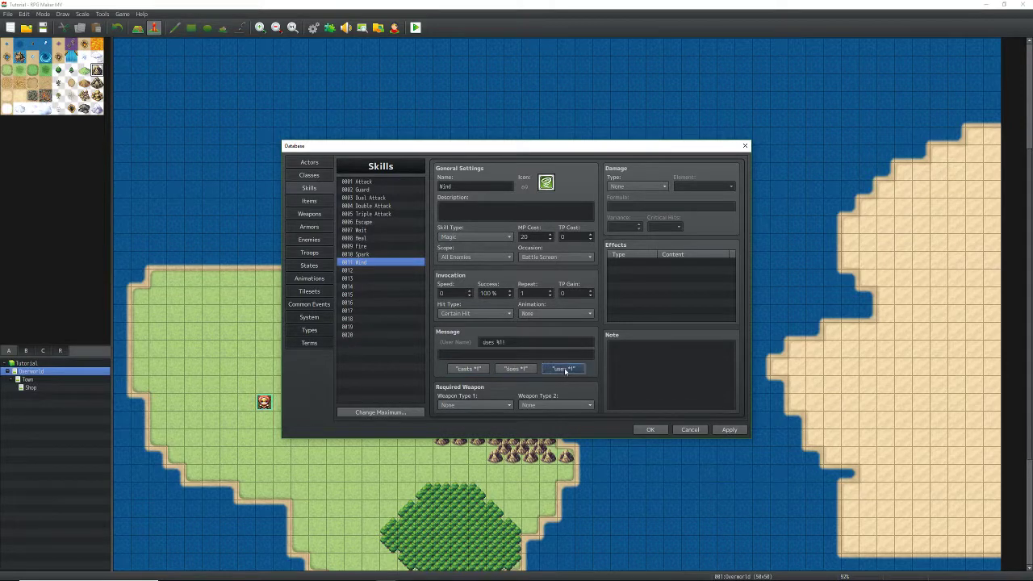
click(477, 370)
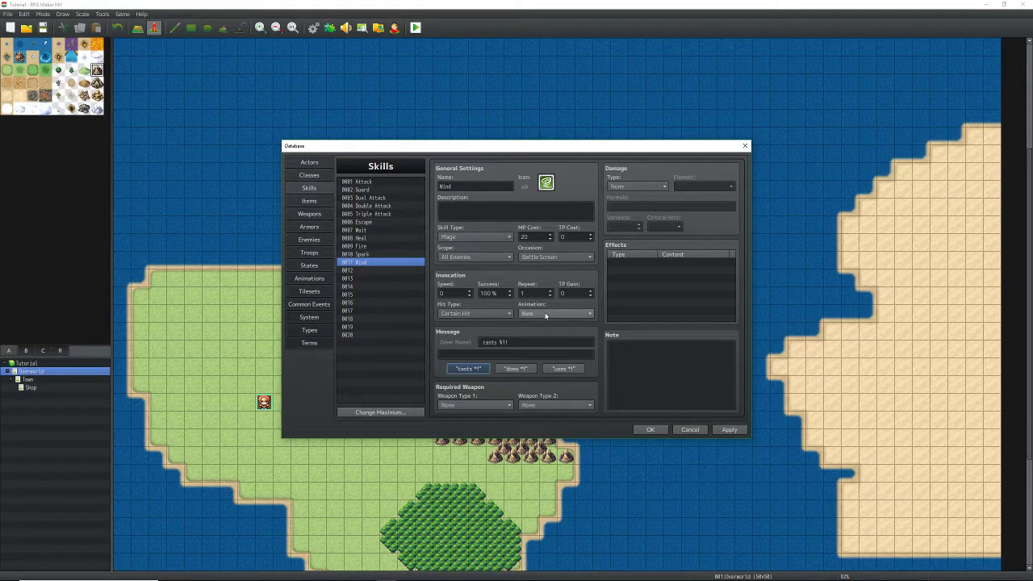
Step: Set the Wind skill's animation to 0091 Wind One 1 and apply the change
click(546, 314)
scroll(550, 326, down, 11)
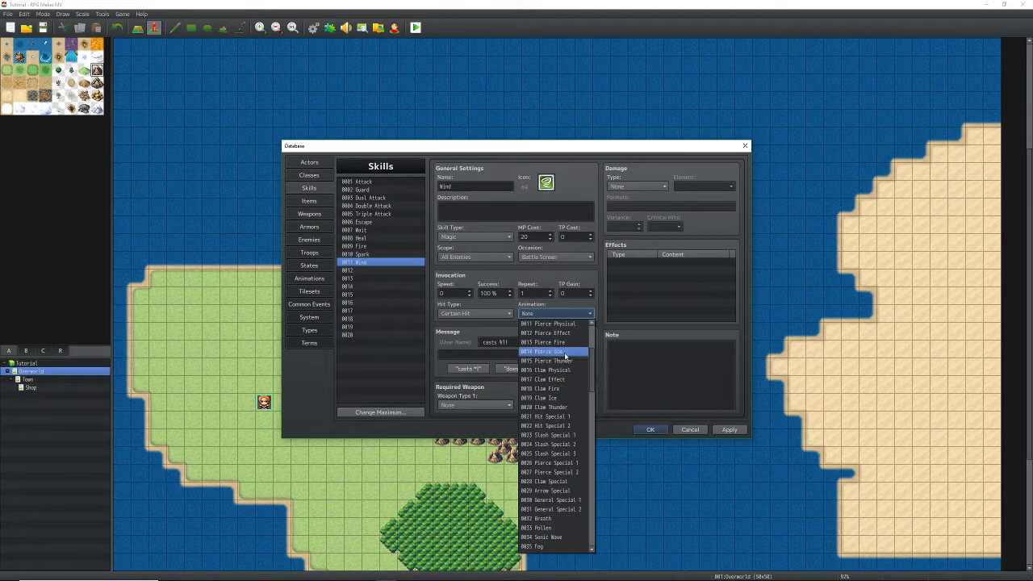
scroll(547, 414, down, 10)
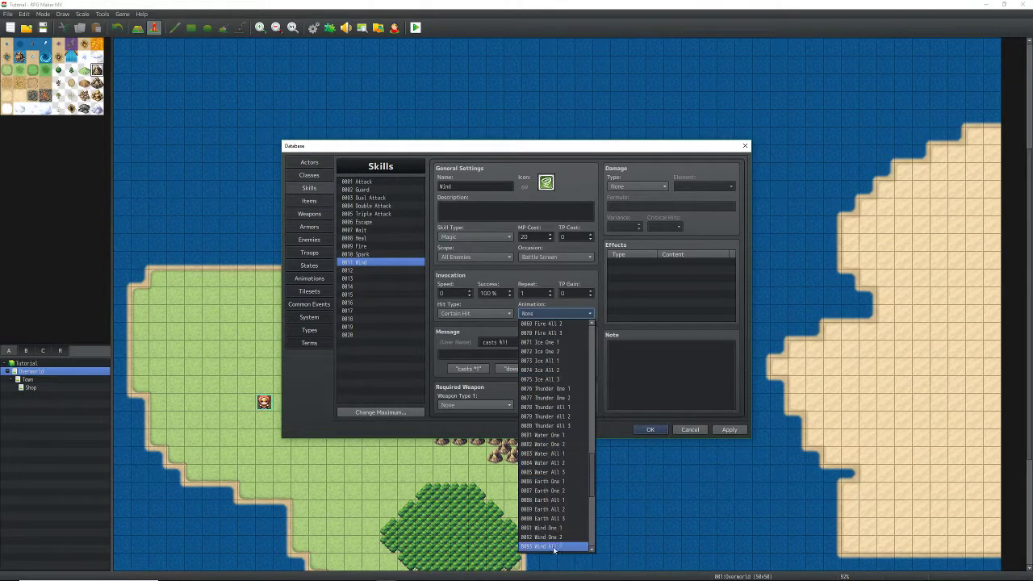
scroll(554, 541, down, 2)
click(561, 511)
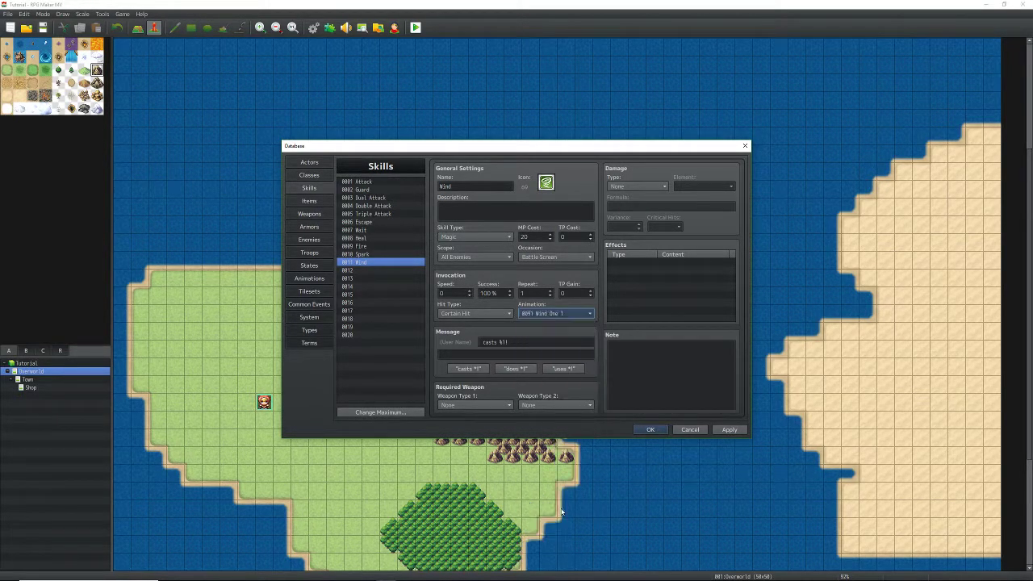
click(729, 430)
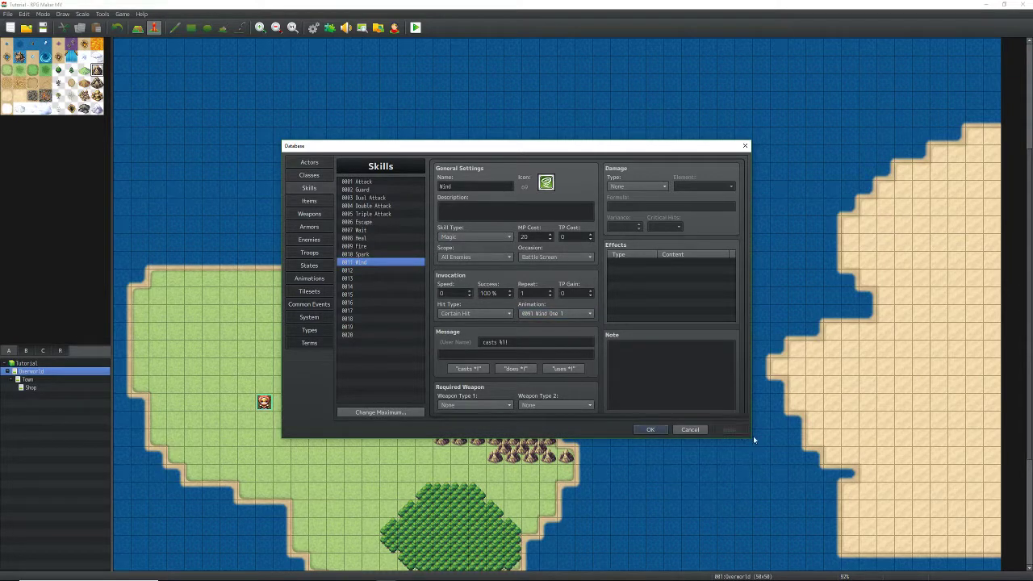
Step: Set the Wind skill's damage type to HP Damage and reuse Fire's formula, 100 + a.mat * 2 - b.mdf * 2
click(622, 186)
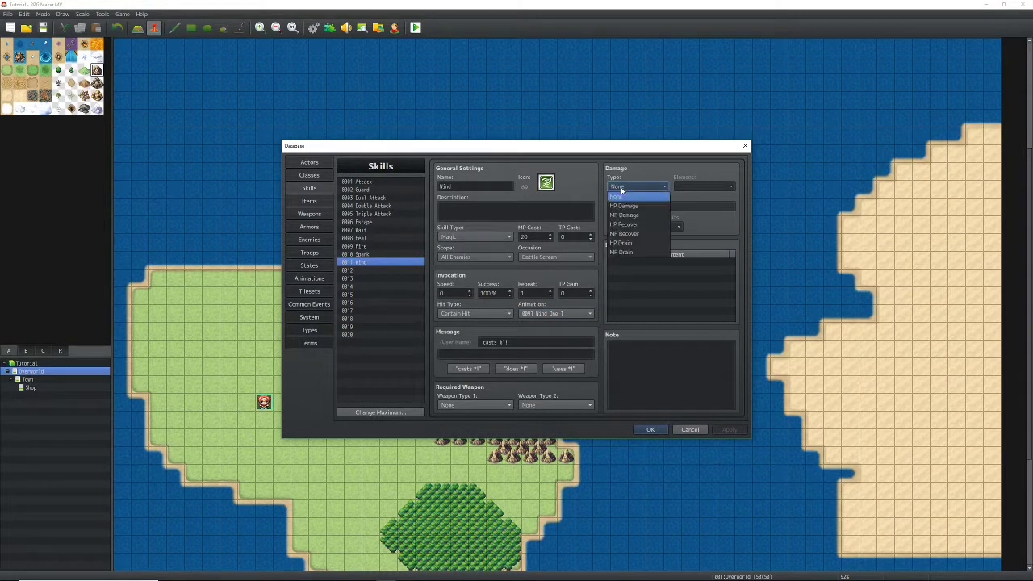
click(620, 201)
click(363, 255)
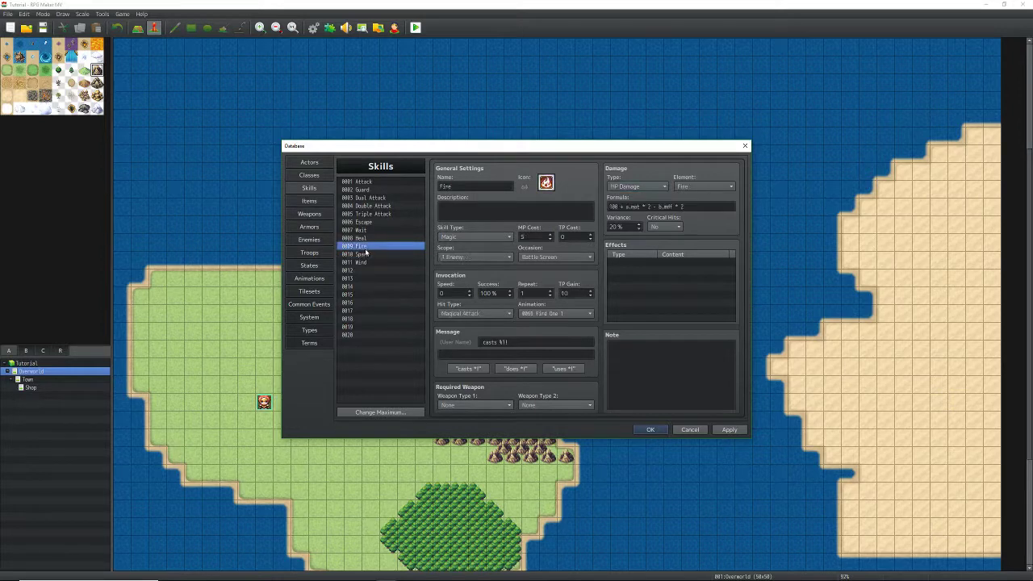
click(361, 246)
click(702, 201)
click(365, 263)
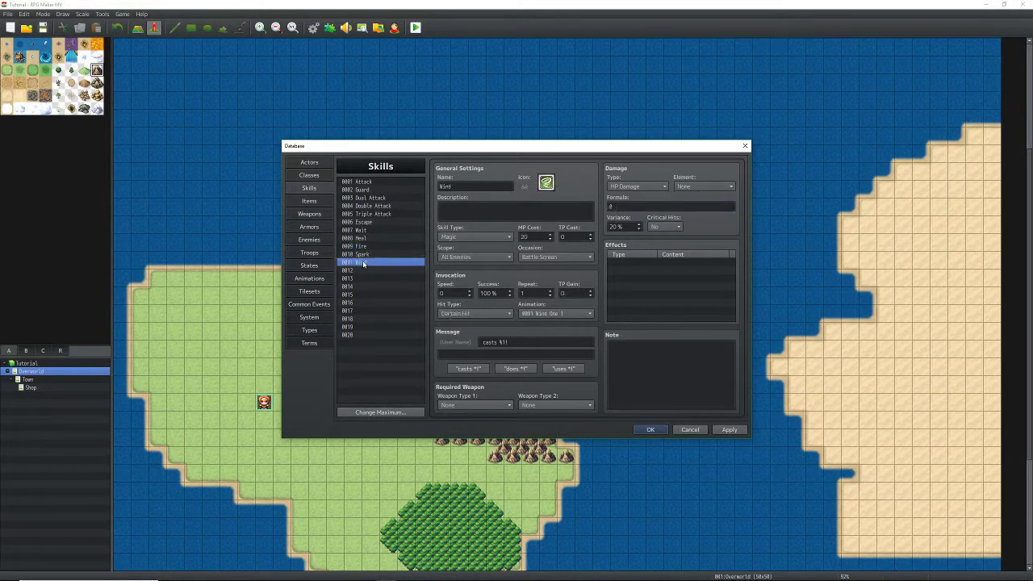
double_click(654, 207)
text(100 + a.mat * 2 - b.mdf * 2)
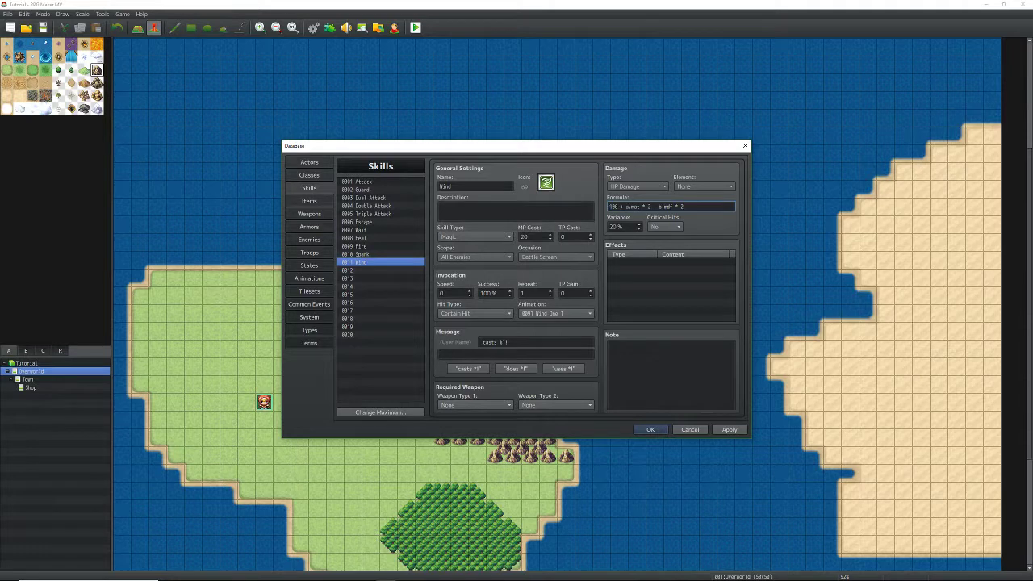
click(730, 430)
Step: Replace the Wind skill's damage formula with a base value of 70, and check the Fire skill's formula for reference
drag(700, 207, 814, 205)
key(Delete)
text(10)
click(394, 246)
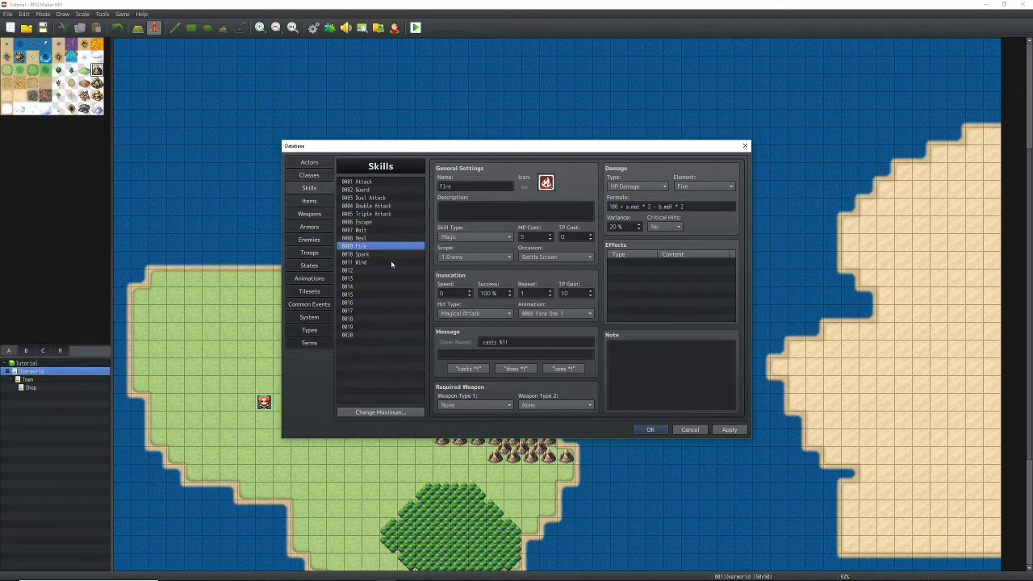
Step: Complete the Wind skill's damage formula as 70 + a.mat * 2 - b.mdf * 2 and apply it
click(394, 263)
double_click(647, 208)
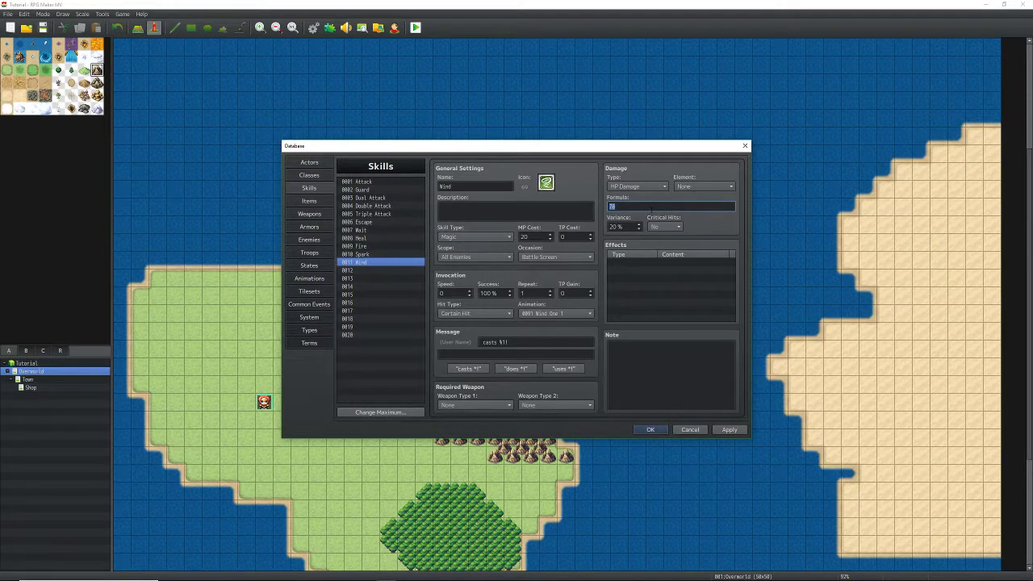
click(652, 210)
text(at)
click(394, 261)
click(638, 207)
text(* 2 -)
key(BackSpace)
key(BackSpace)
key(BackSpace)
text(mdf)
click(404, 261)
click(686, 207)
text(*)
click(743, 430)
Step: Set the Wind skill's damage element to Wind and apply the change
click(699, 188)
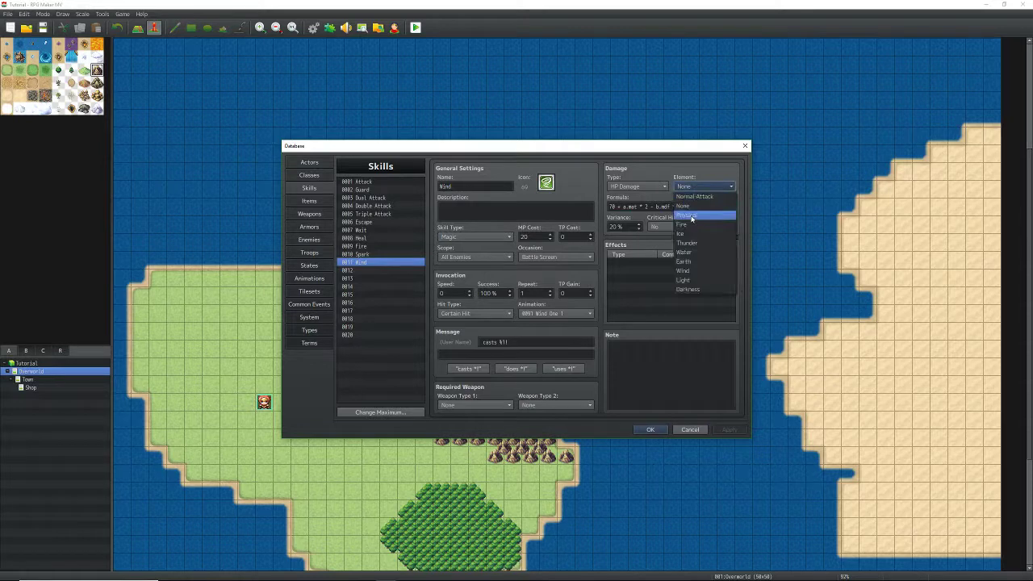
click(688, 261)
click(696, 188)
click(688, 271)
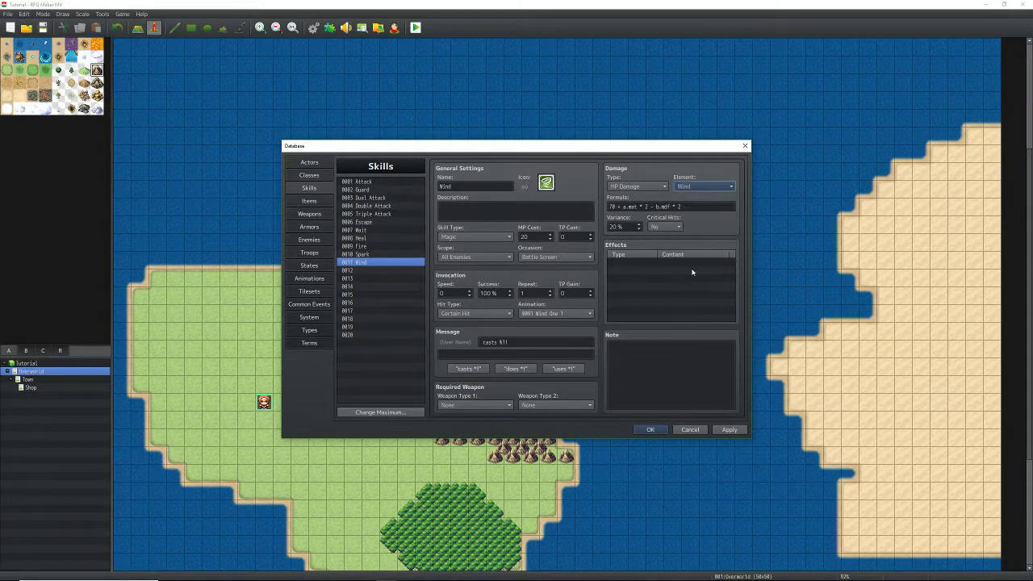
click(729, 431)
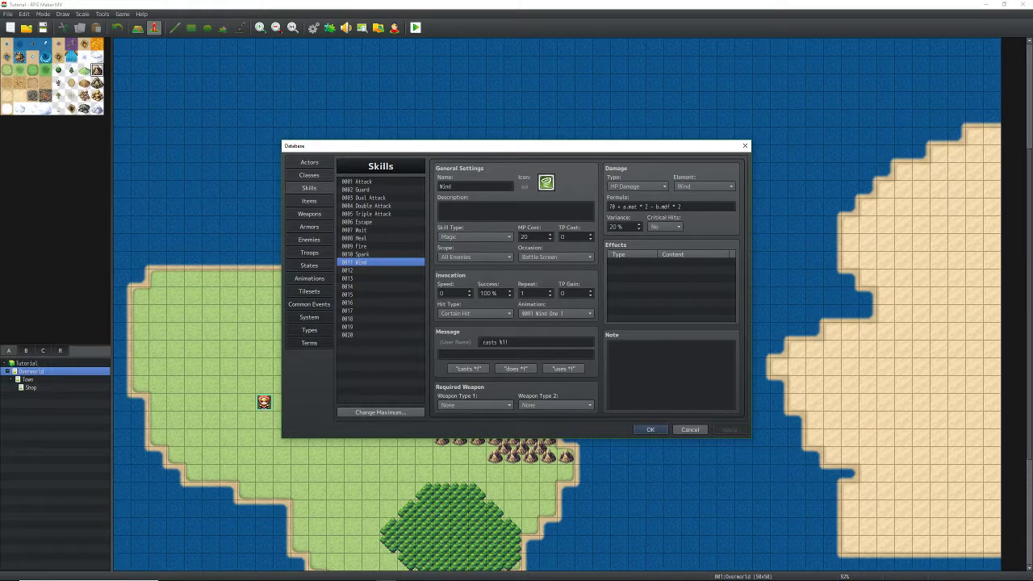
Step: Open the Mage class settings in the database
click(297, 177)
click(359, 197)
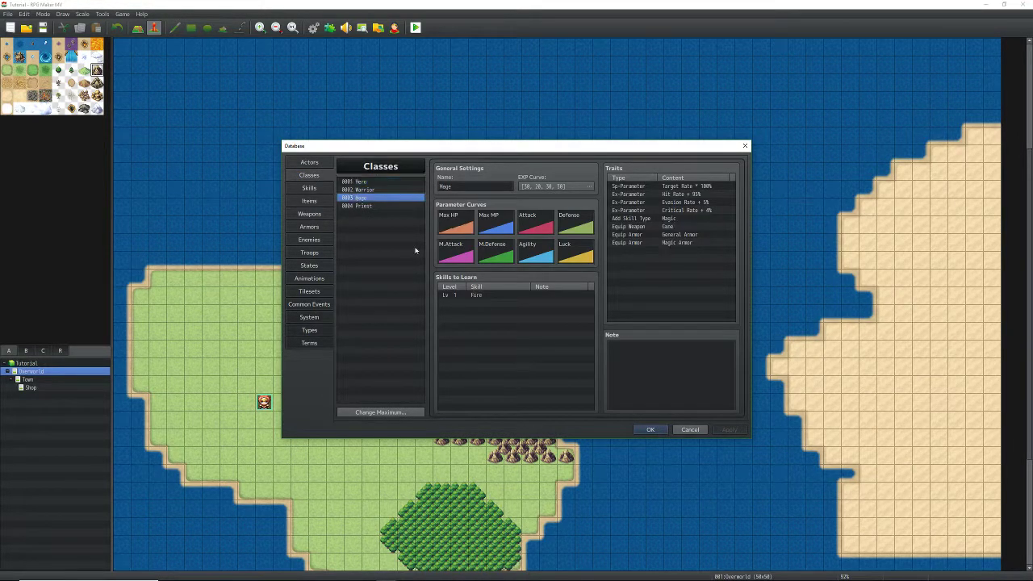
double_click(506, 304)
click(535, 333)
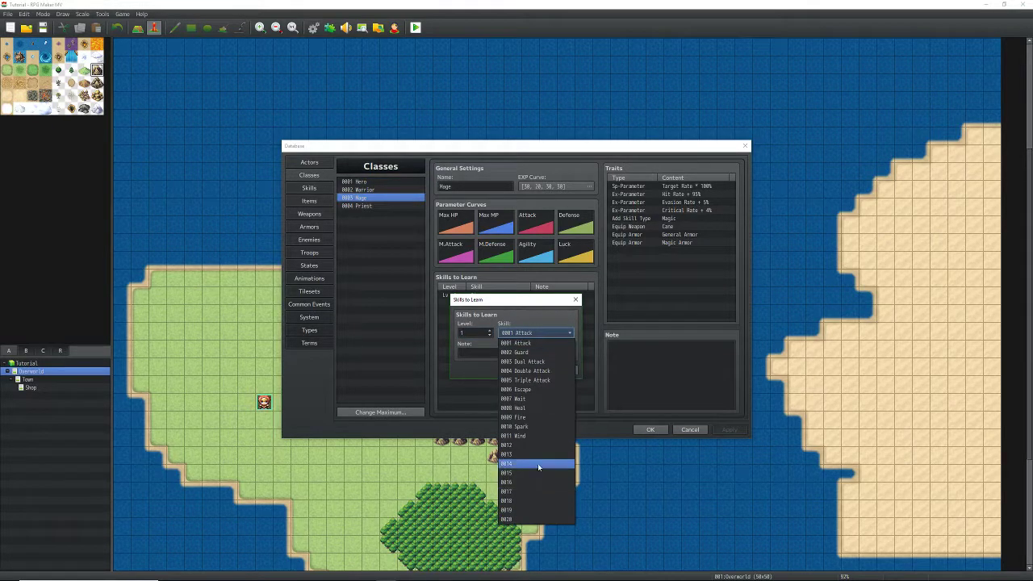
click(578, 303)
key(Return)
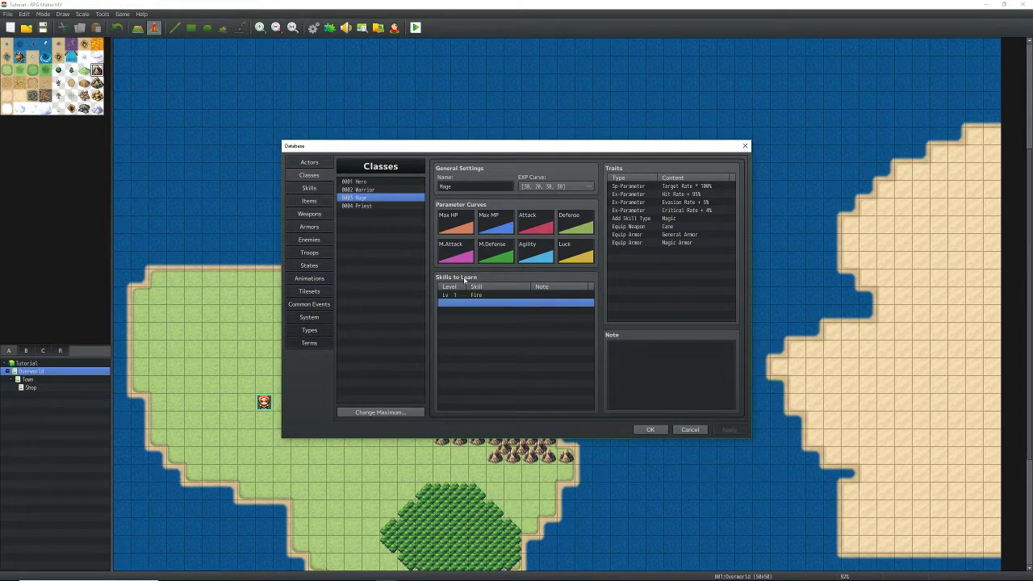
Step: Add Wind at level 1 to the Mage class's skills to learn and apply the change
double_click(461, 302)
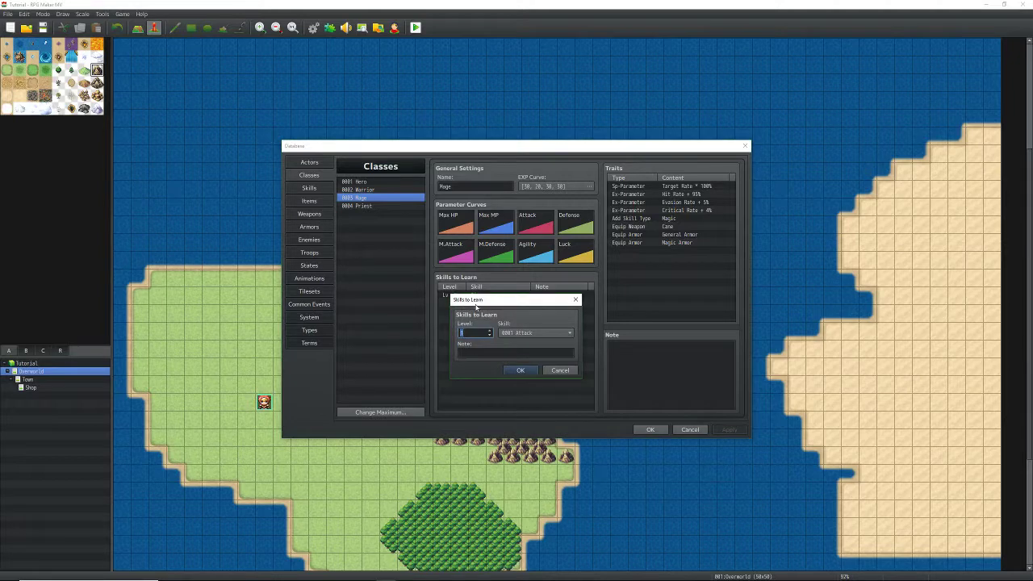
click(535, 336)
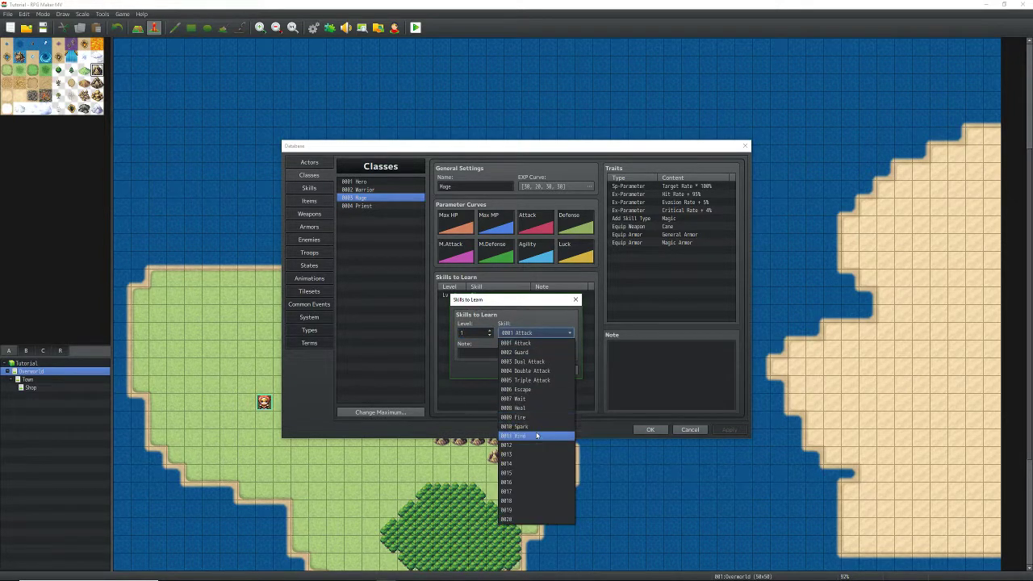
click(528, 430)
click(521, 370)
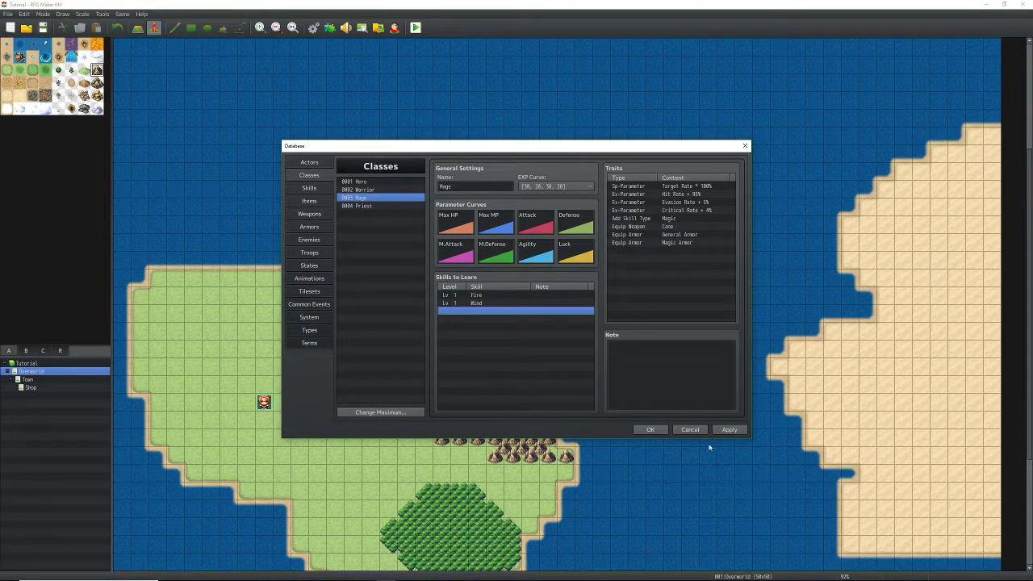
click(729, 429)
Step: Start a battle test against the Bat*2 troop, checking the second and fourth party slots first
click(309, 252)
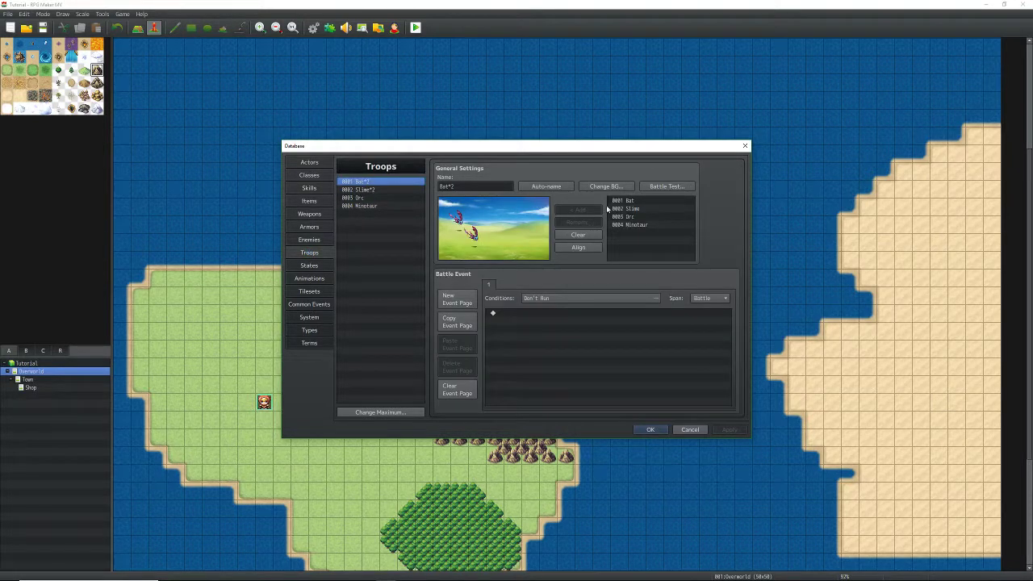
click(662, 187)
click(437, 232)
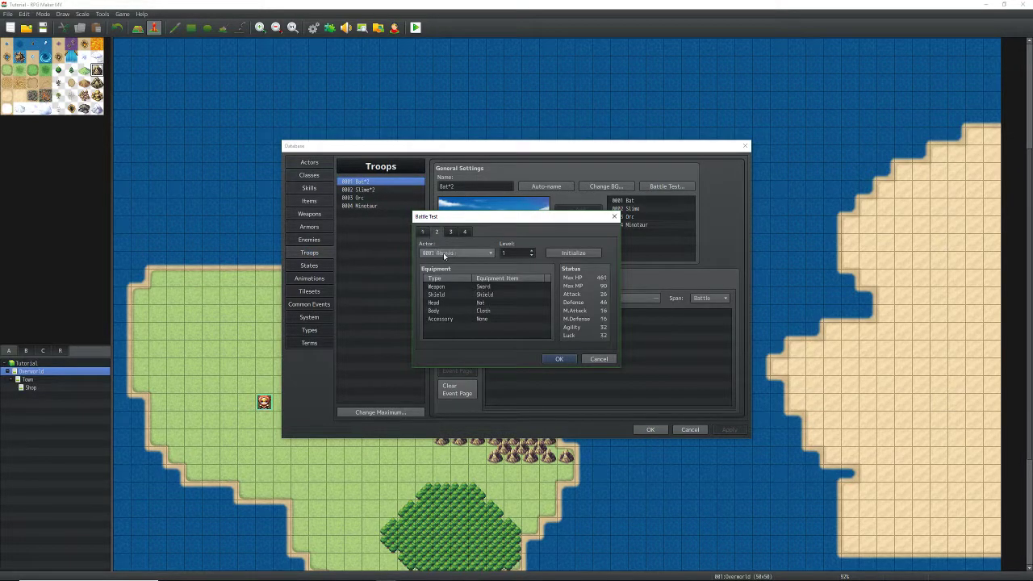
click(465, 232)
click(546, 357)
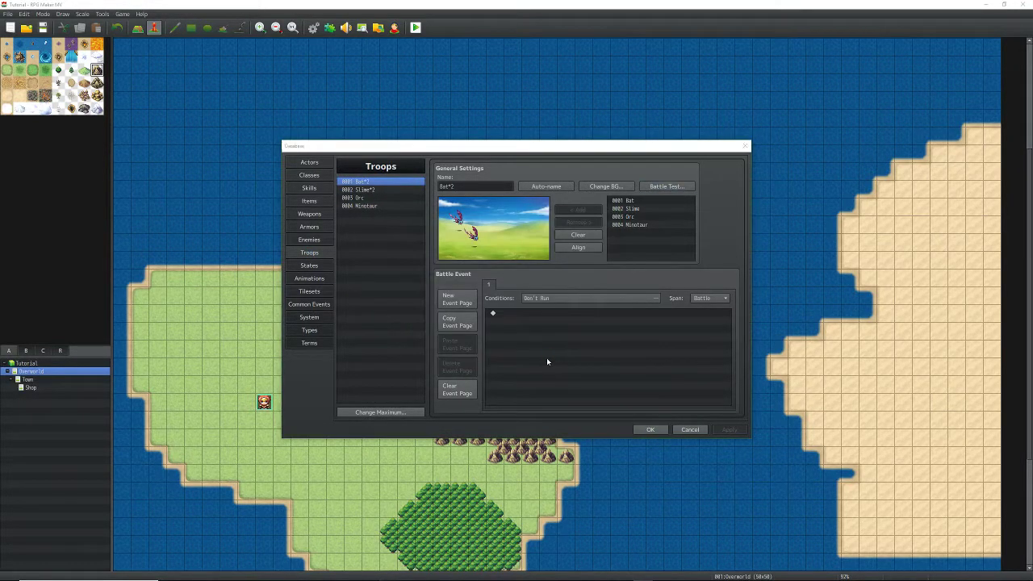
key(Return)
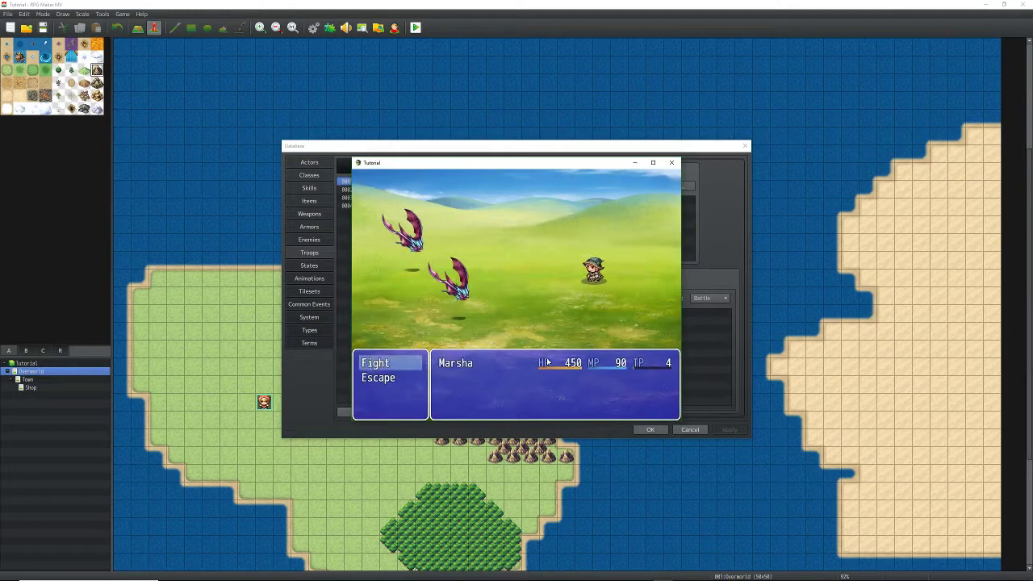
Step: Cast the Wind spell on the bats in the test battle and play through the turn
key(Return)
key(Down)
key(Return)
key(Right)
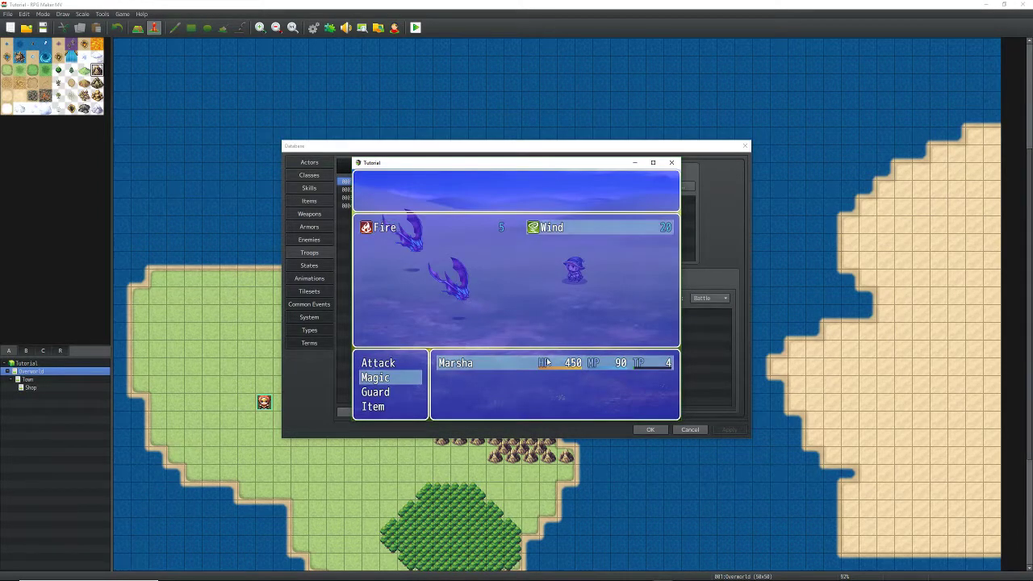
key(Return)
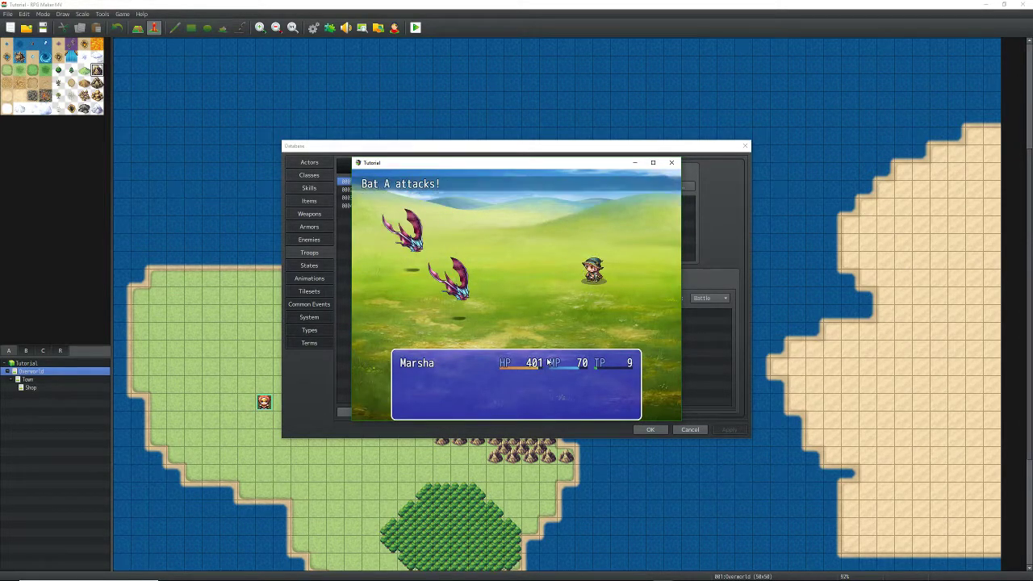
key(Return)
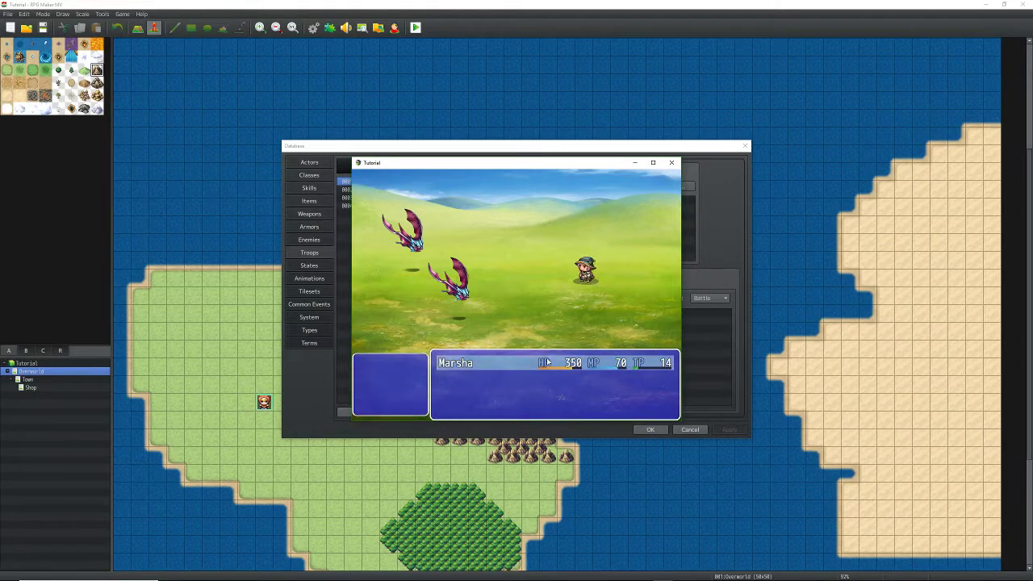
Step: Cast the Fire spell on Bat B in the test battle
key(Down)
key(Return)
key(Left)
key(Return)
key(Right)
key(Left)
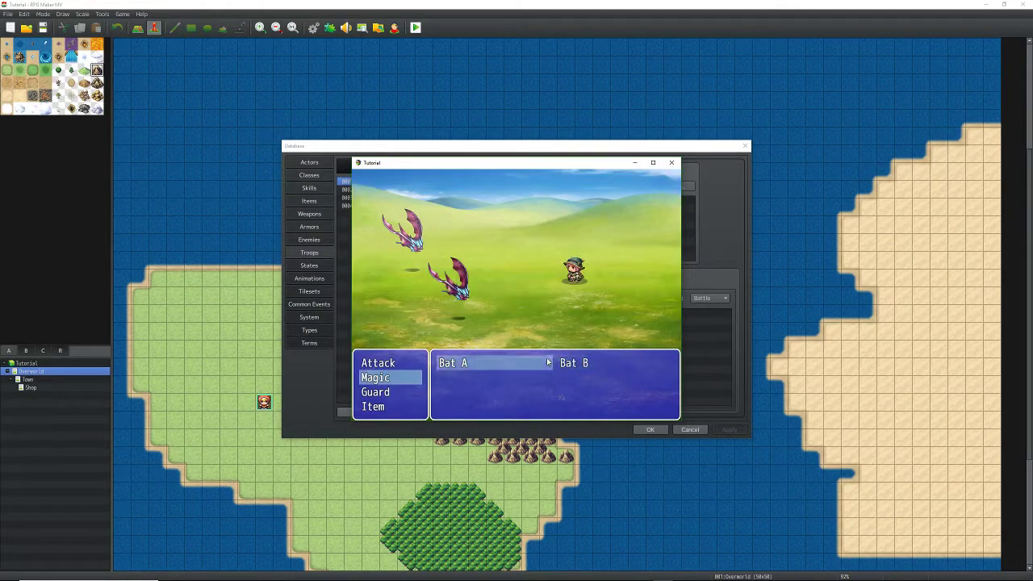
key(Right)
key(Return)
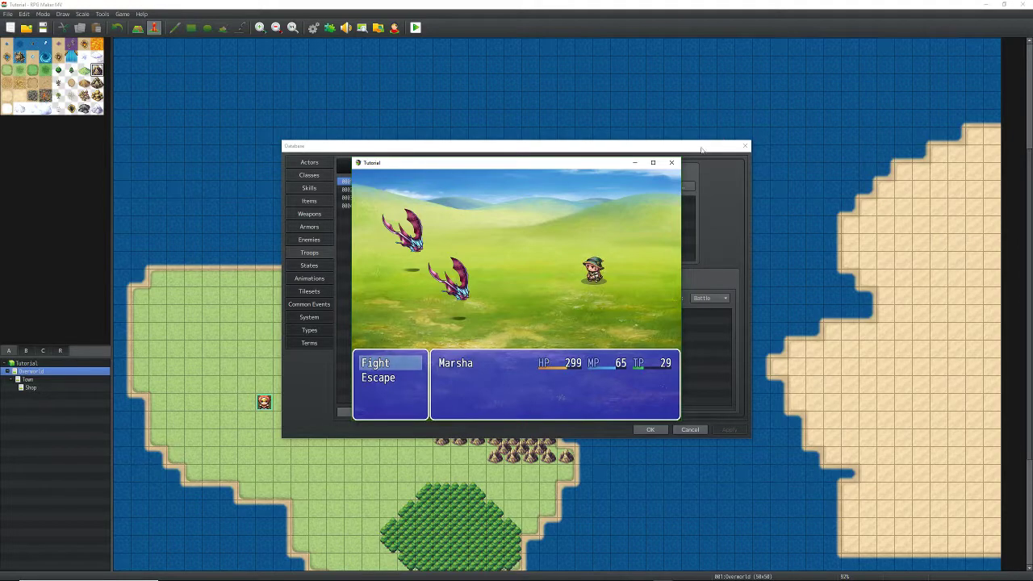
Step: End the battle test, close the database keeping its changes, and open the Overworld map's properties
click(671, 162)
click(651, 430)
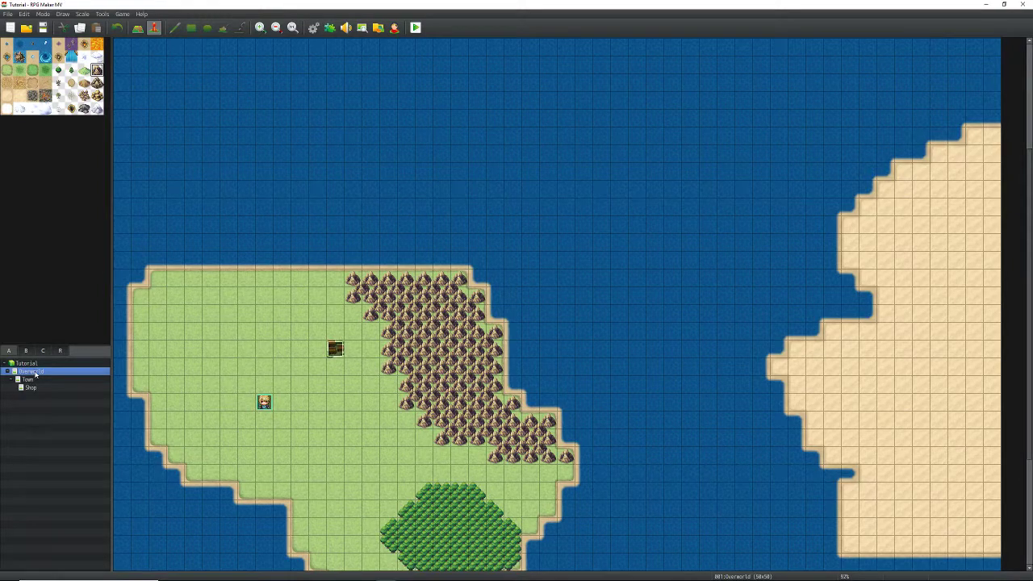
right_click(35, 376)
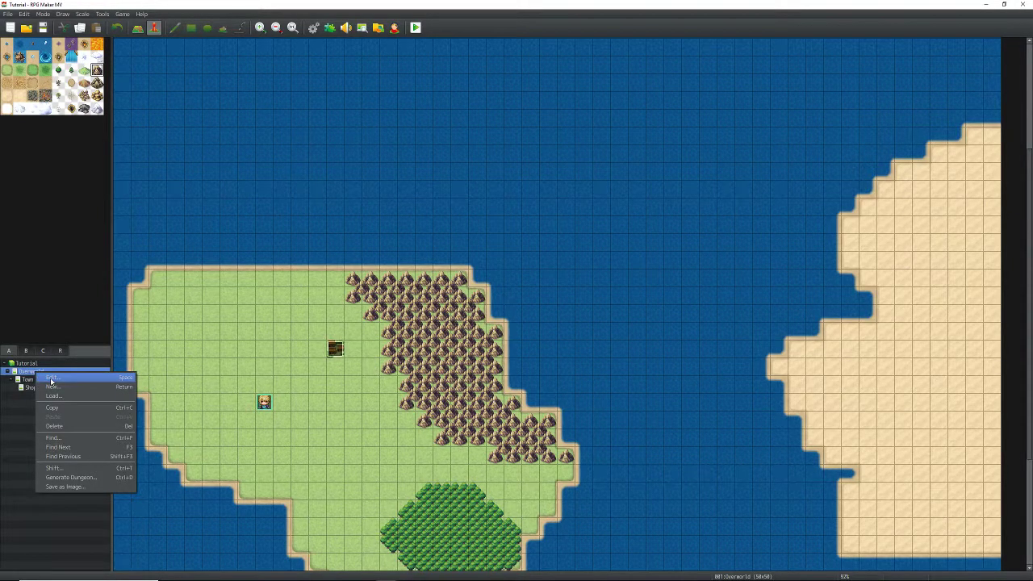
click(51, 379)
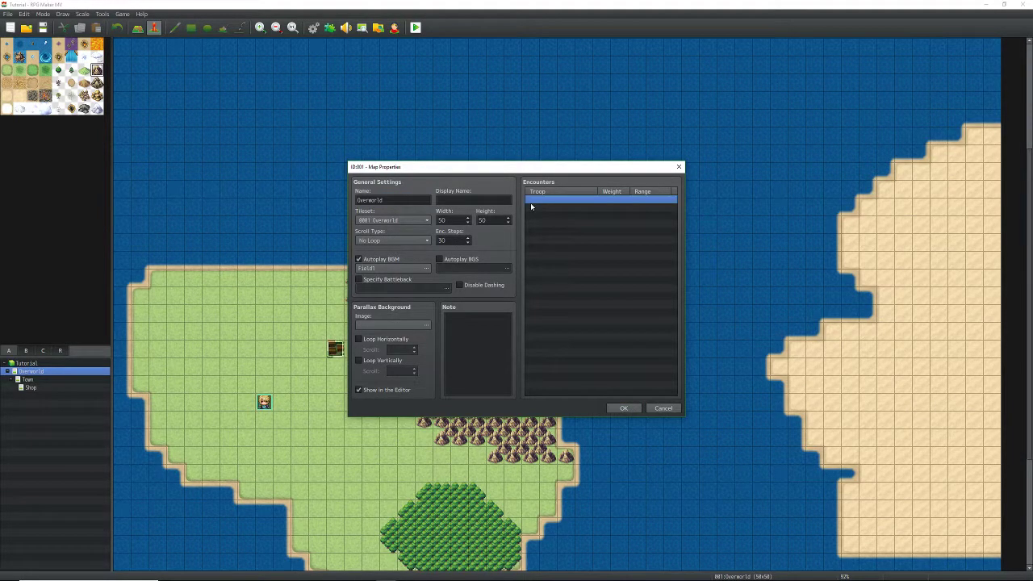
Step: Add a Bat*2 encounter with weight 5 across the entire Overworld map
double_click(530, 203)
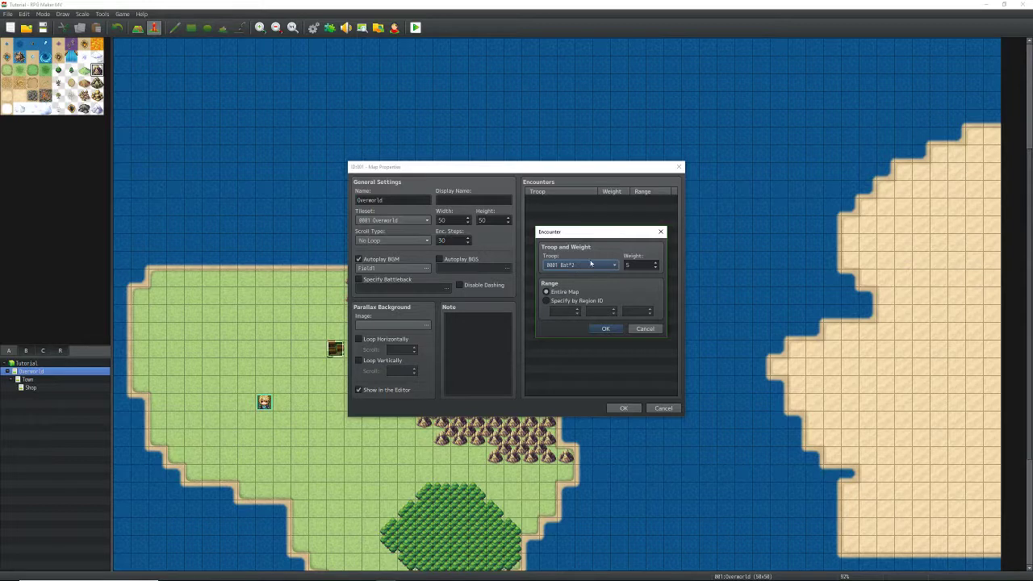
click(591, 264)
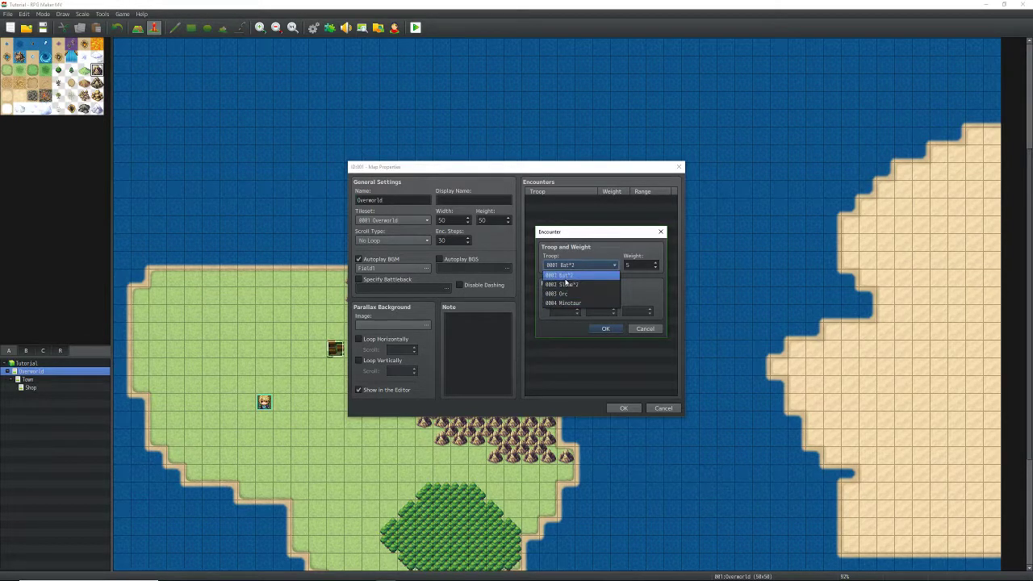
click(565, 277)
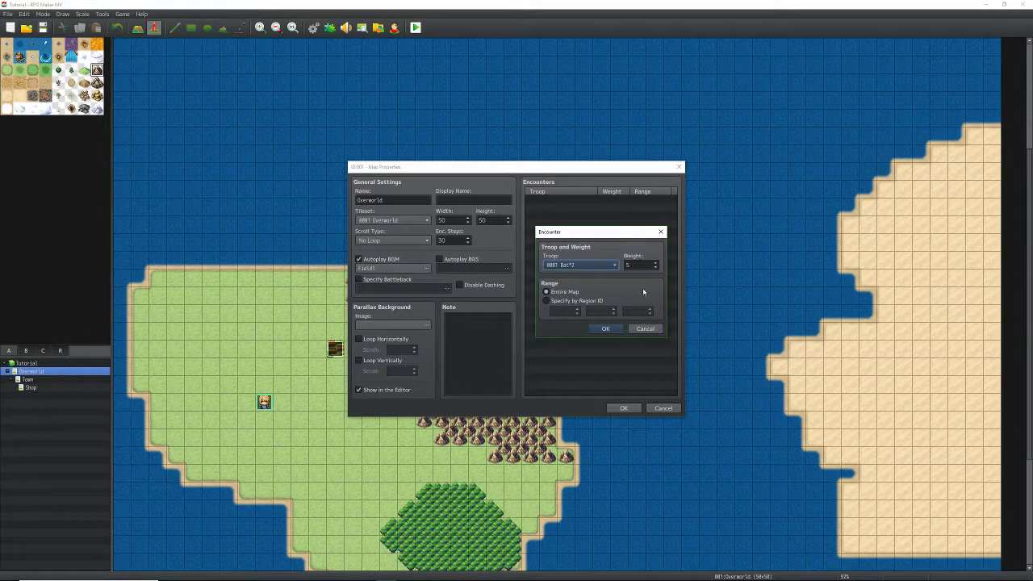
click(612, 331)
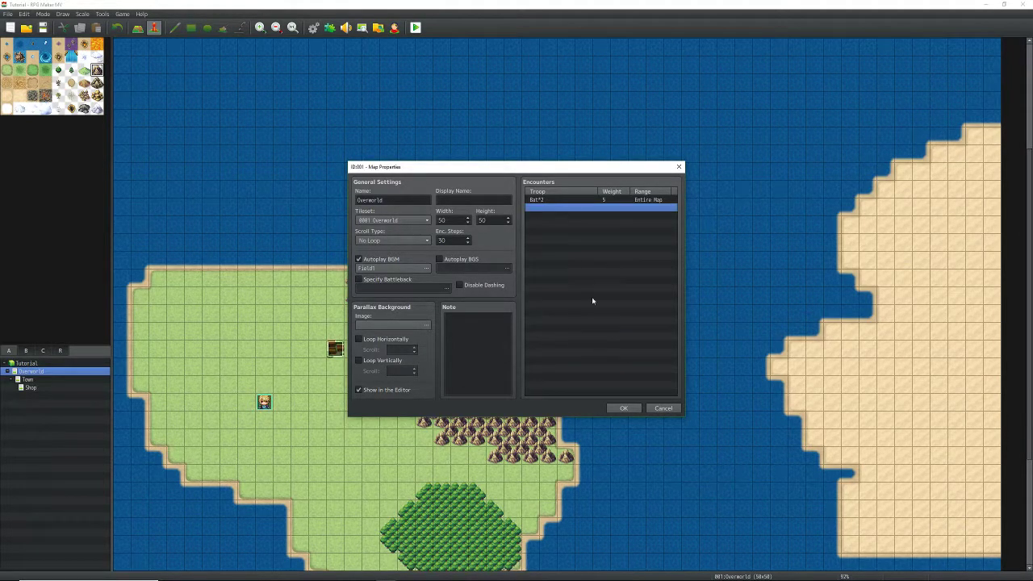
Step: Set the Overworld map's encounter steps to 10 and save its properties
click(450, 241)
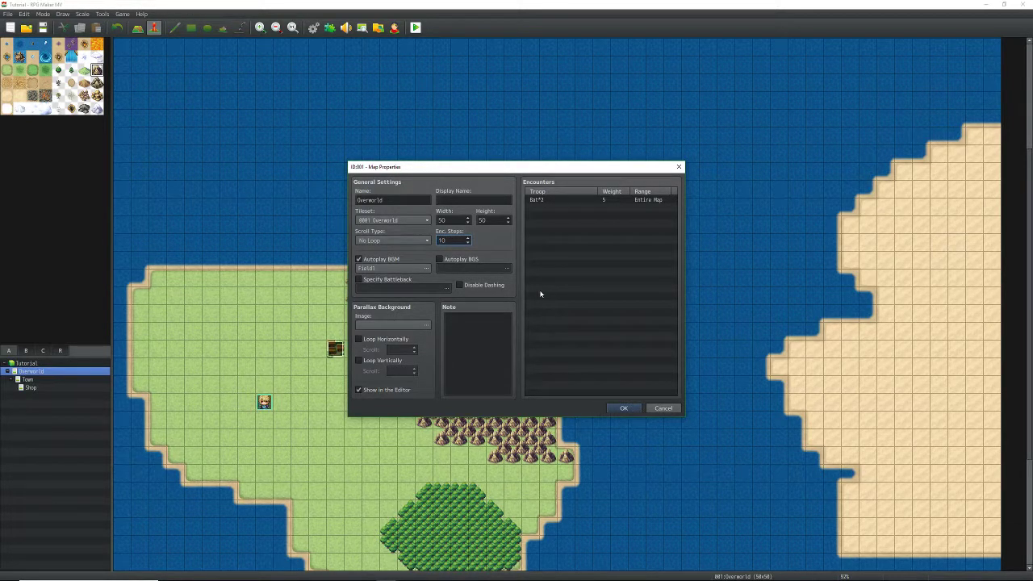
click(623, 408)
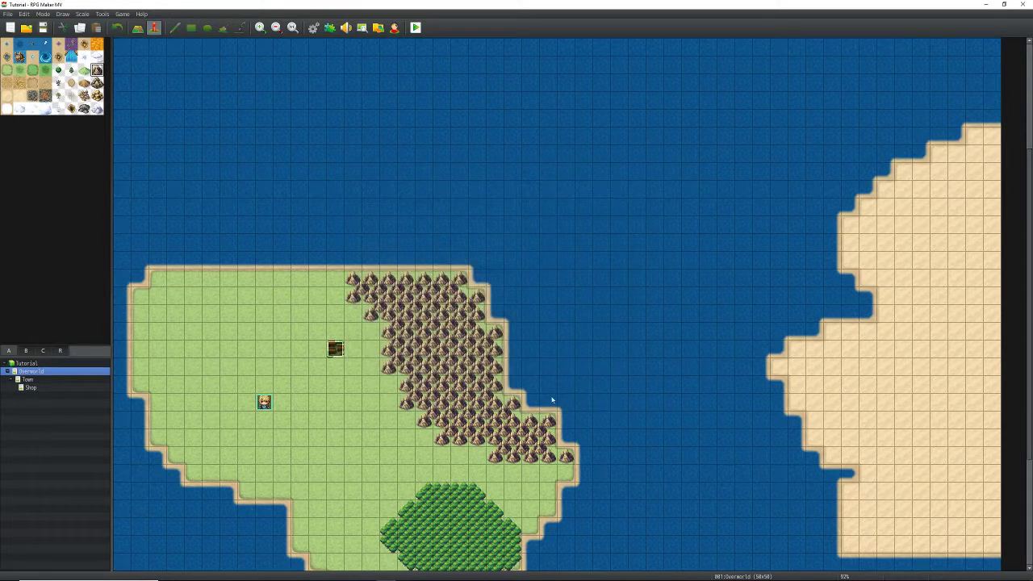
Step: Start a playtest with a new game and walk around the overworld until a bat battle begins
click(416, 28)
key(Return)
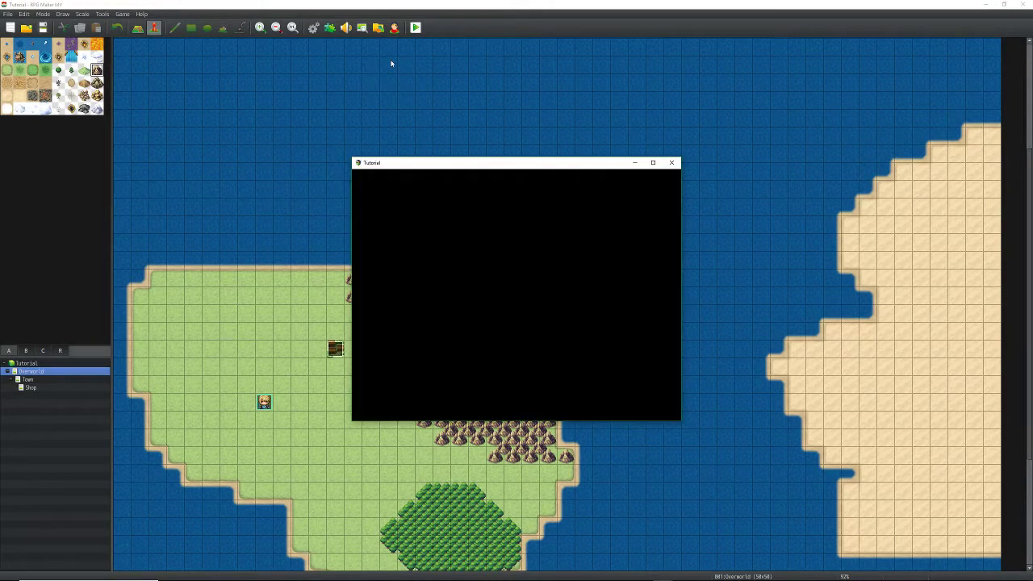
key(Return)
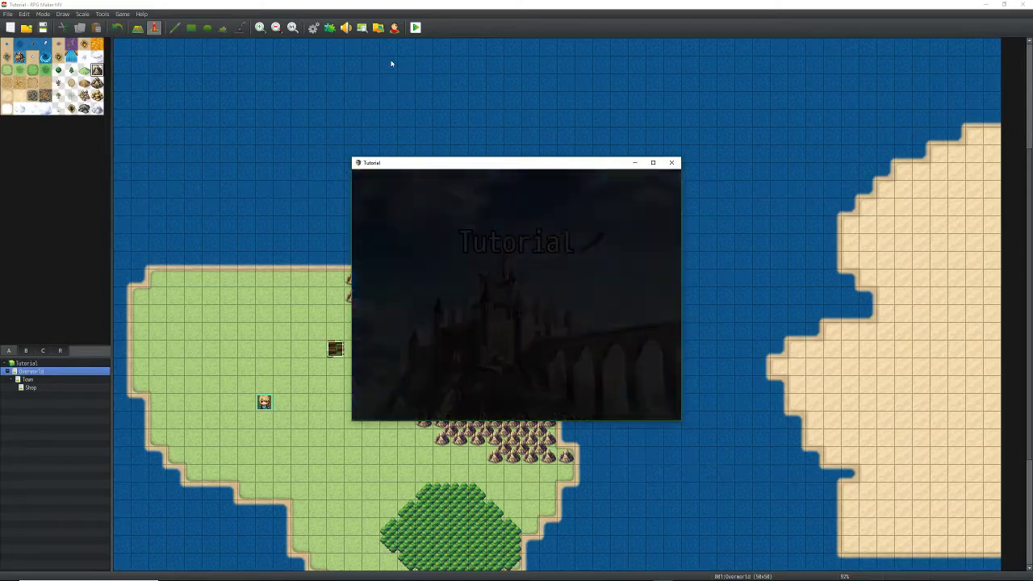
key(Right)
key(Left)
key(Right)
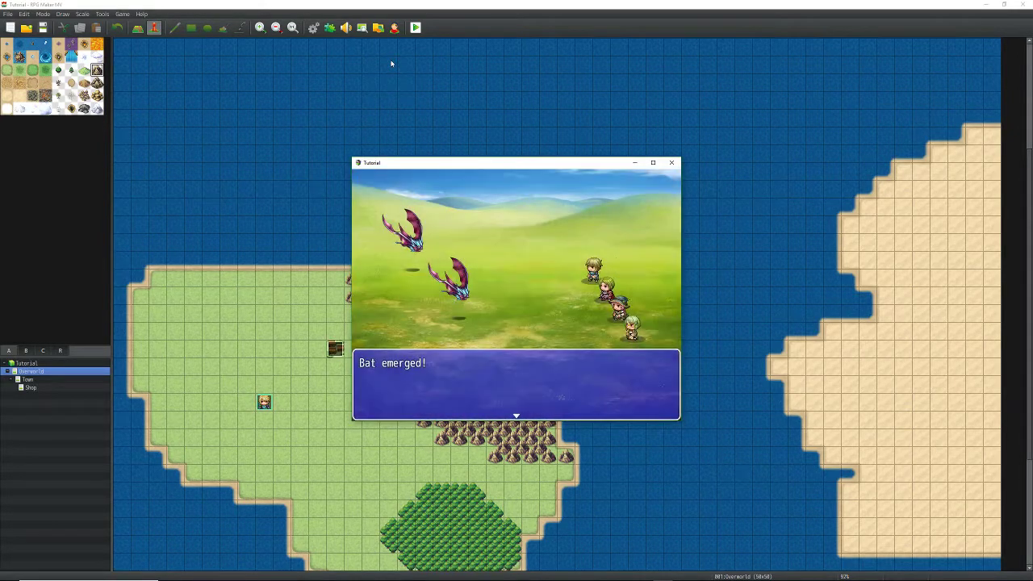
Step: Choose to fight the bats and have Harold use a magic skill
key(Return)
key(Return)
key(Down)
key(Return)
key(Return)
key(Return)
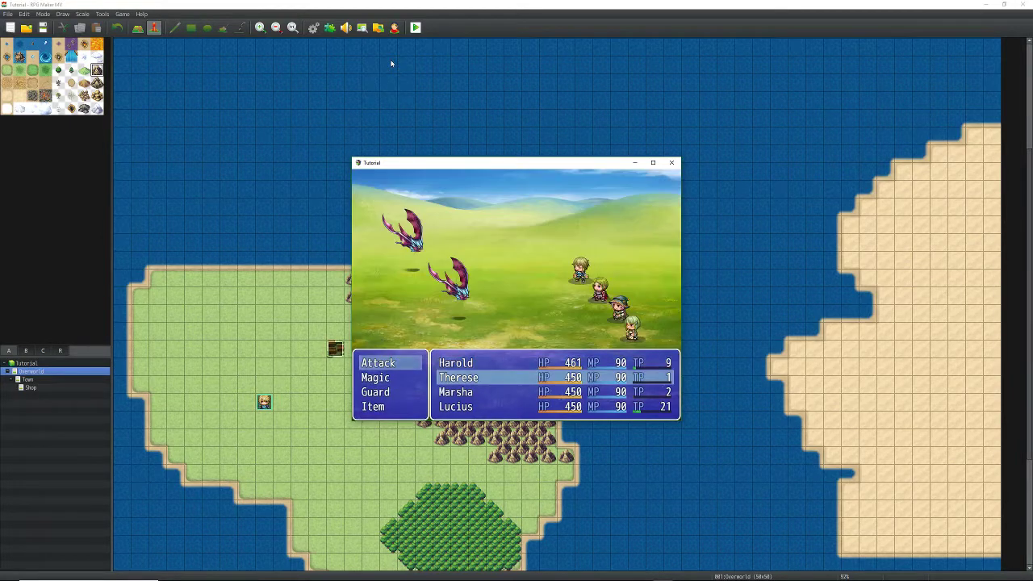
Step: Have Therese attack Bat A and Marsha cast Wind, play out the turn, and close the playtest
key(Return)
key(Return)
key(Escape)
key(Return)
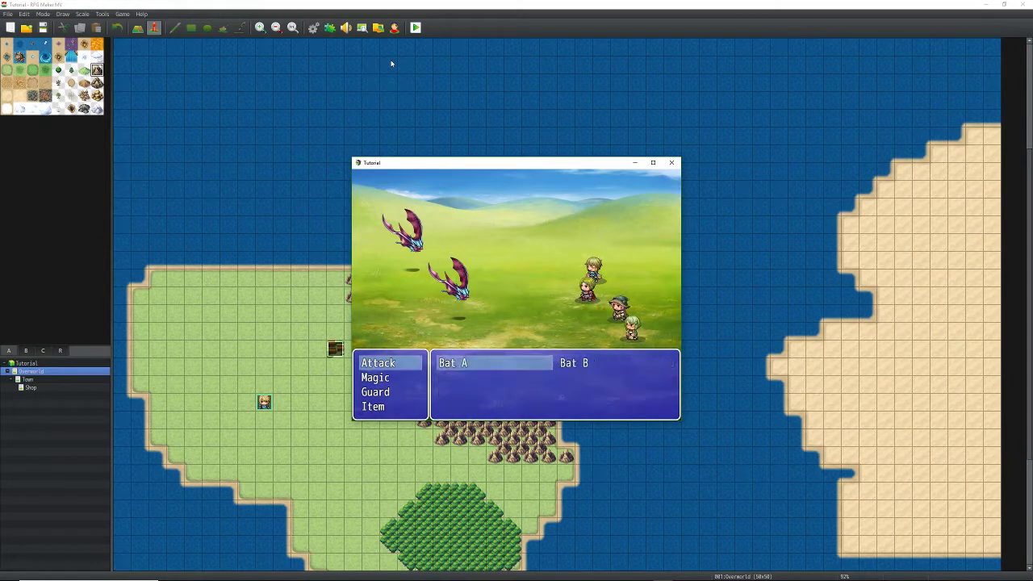
key(Return)
key(Down)
key(Return)
key(Return)
key(Return)
key(Return)
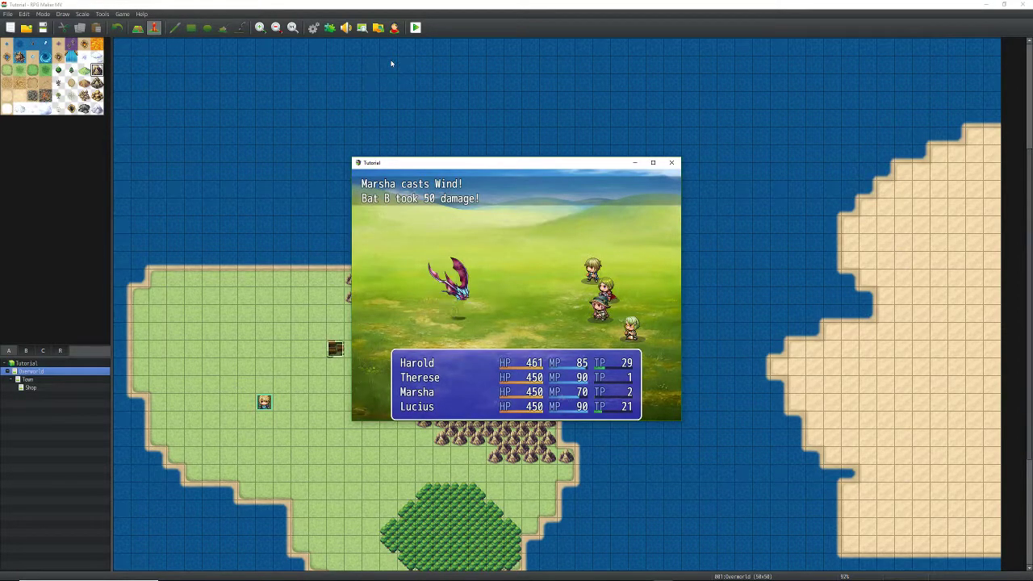
click(671, 163)
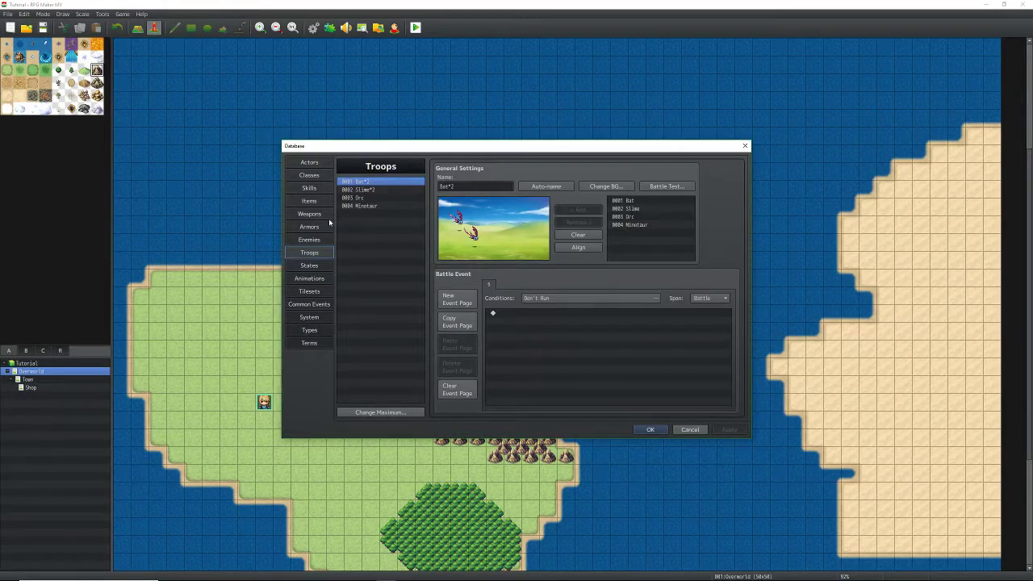
Step: Set the Bat enemy's EXP and Gold rewards to 10 each in the database and save the changes
click(309, 239)
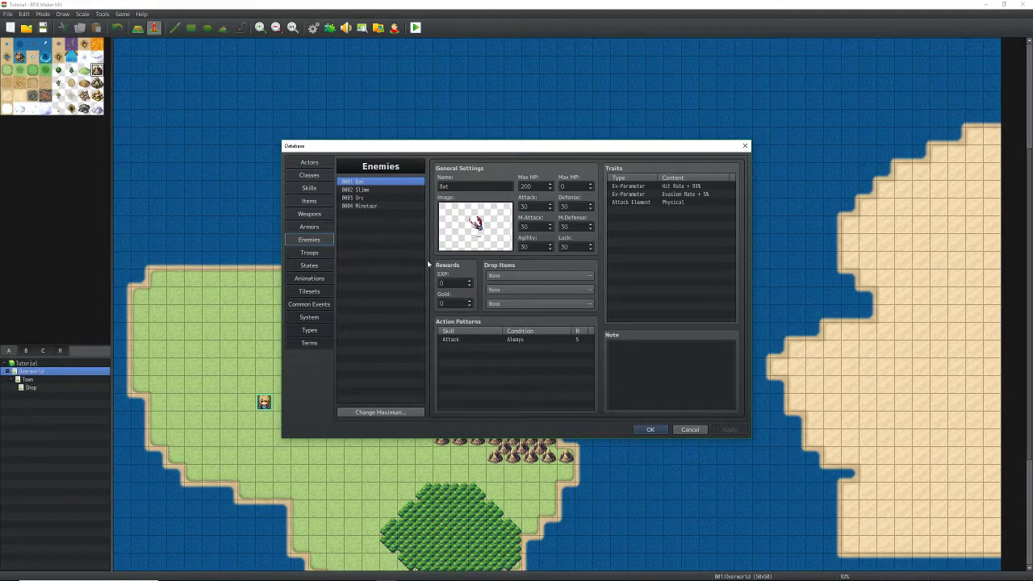
click(365, 190)
click(364, 198)
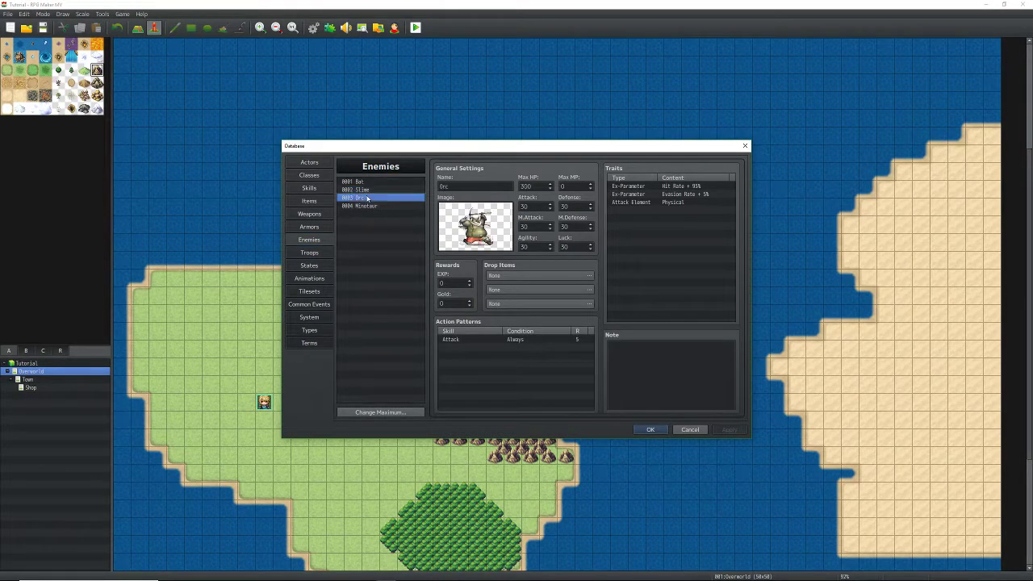
click(363, 205)
click(371, 181)
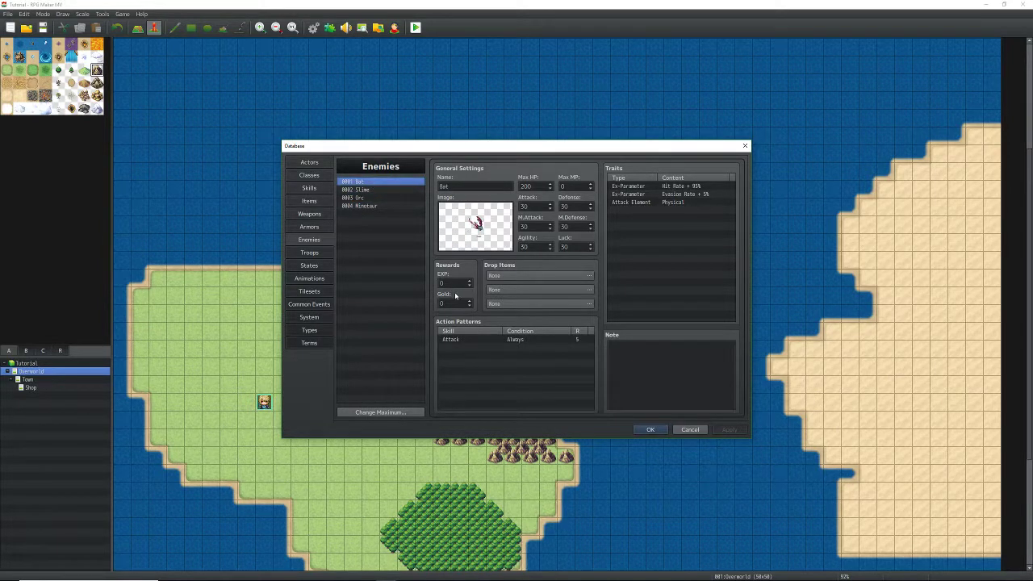
double_click(461, 283)
text(10)
double_click(460, 304)
double_click(457, 282)
key(Tab)
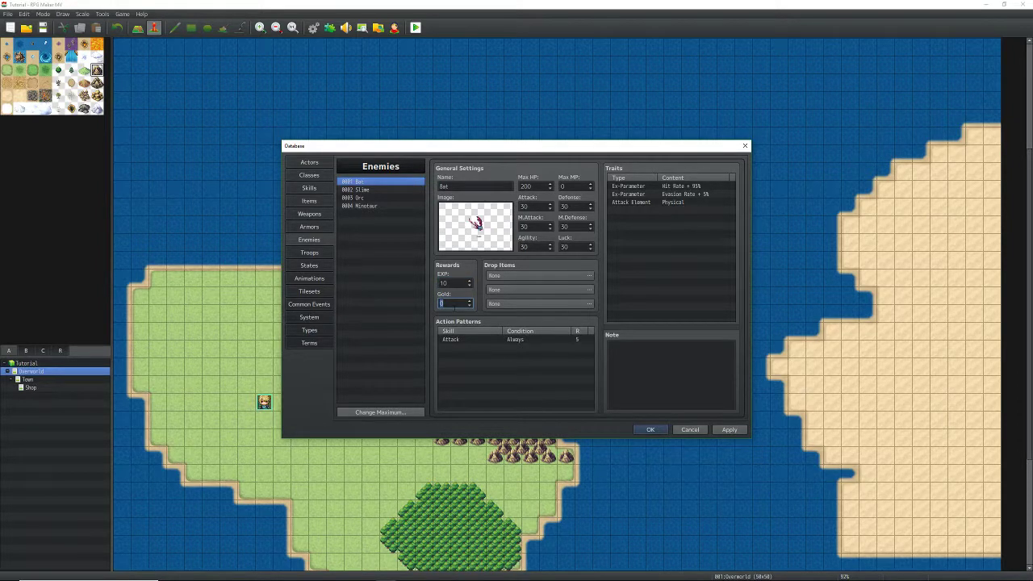
click(728, 431)
click(384, 189)
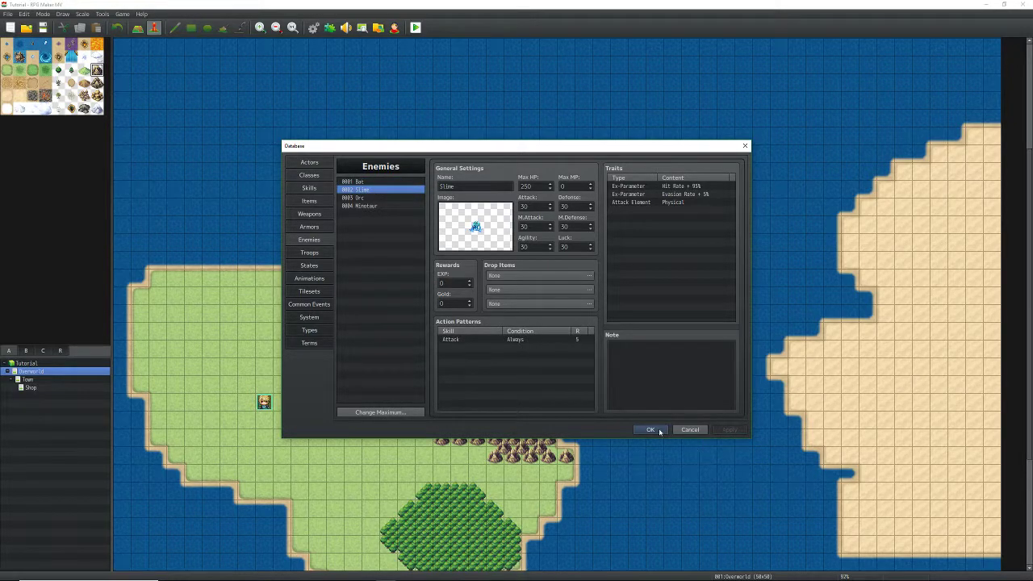
click(658, 431)
Step: Reopen the database, set the Bat enemy's Max HP to 100, and save the change
key(F9)
click(379, 182)
double_click(539, 186)
text(100)
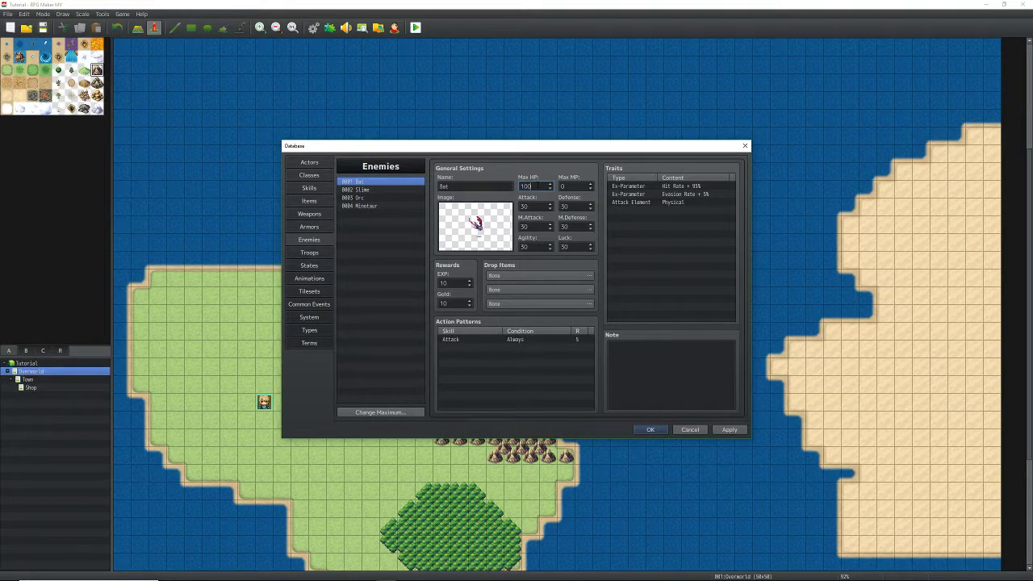
click(729, 430)
click(650, 430)
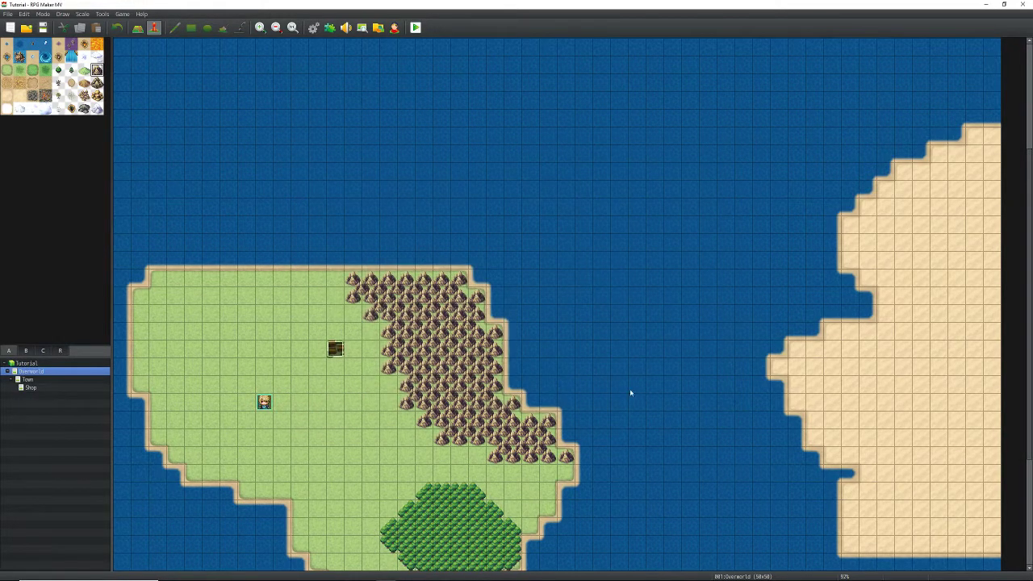
Step: Start a playtest with a new game, walk into a bat encounter, and escape from the battle
click(416, 27)
key(Return)
key(Return)
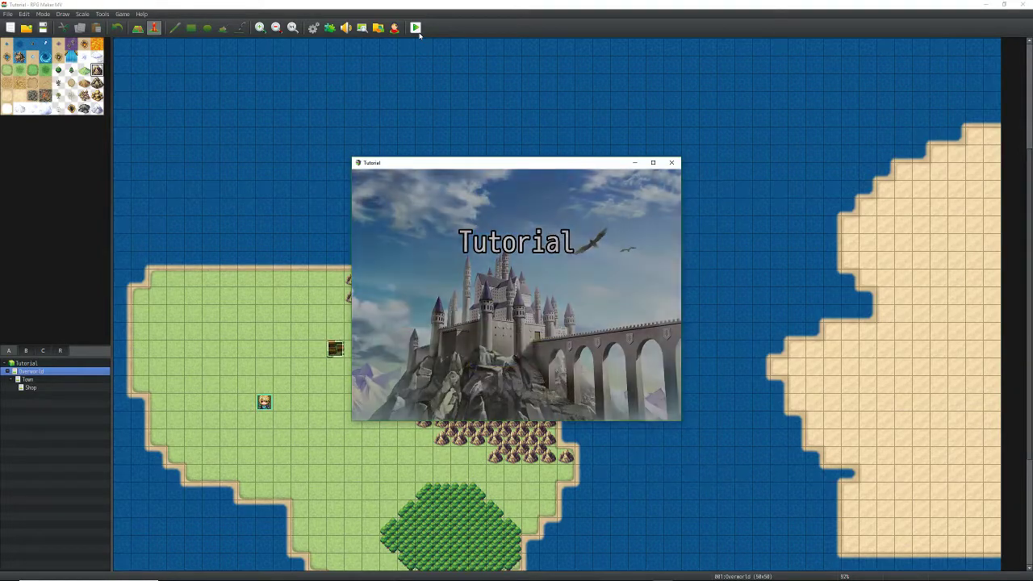
key(Up)
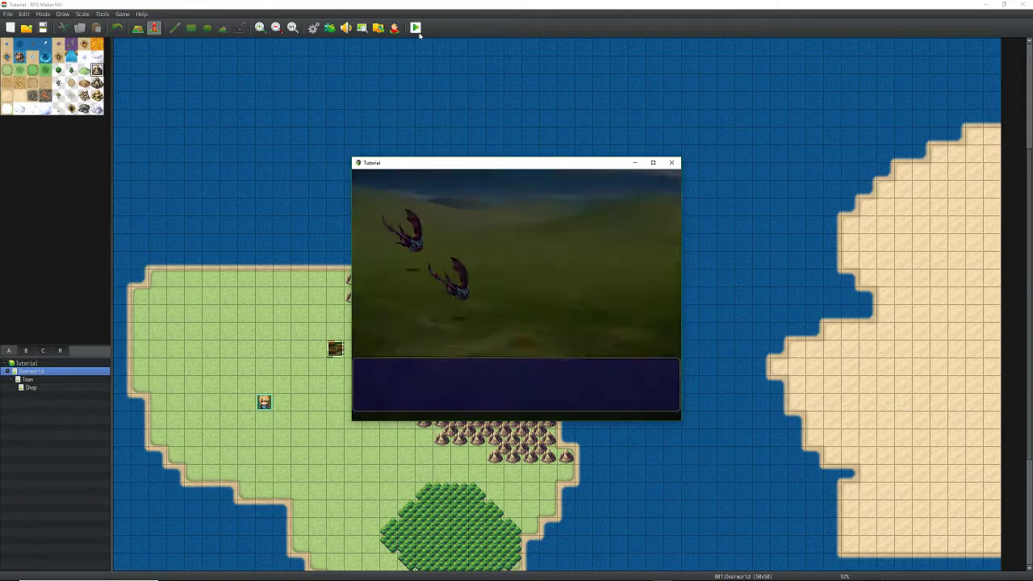
key(Down)
key(Return)
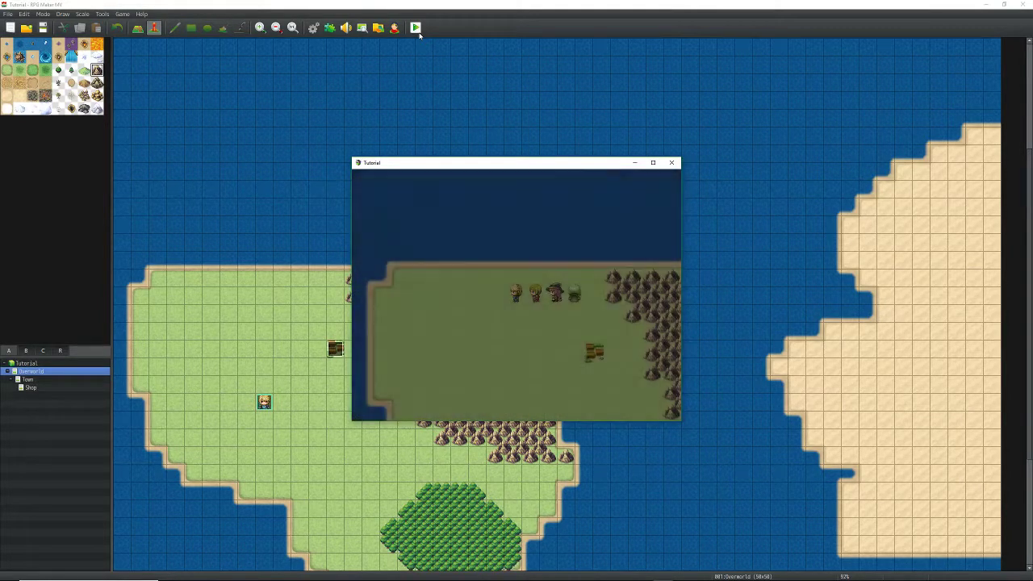
Step: Walk around the overworld until another bat battle starts
key(Down)
key(Right)
key(Up)
key(Left)
key(Up)
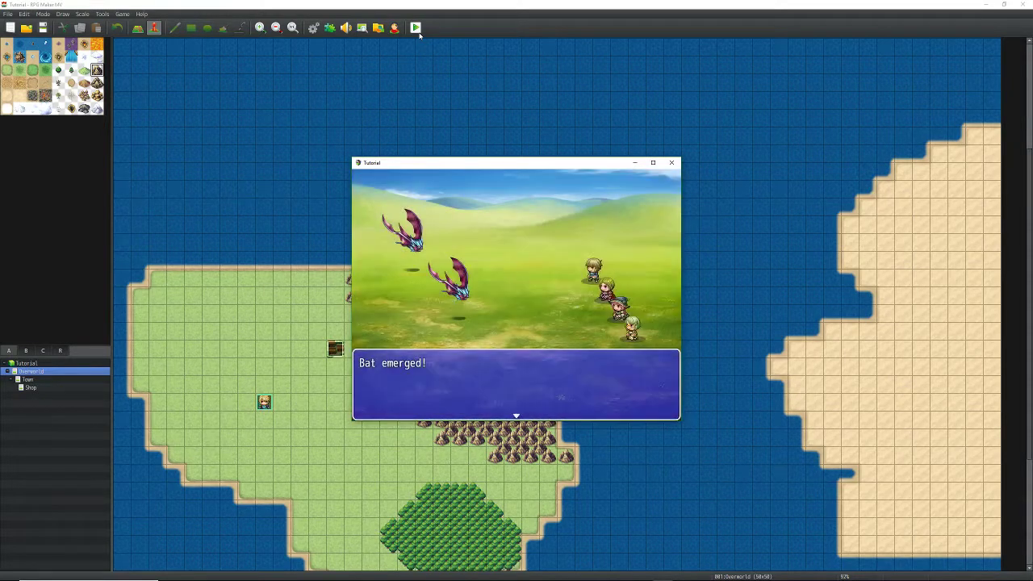
Step: Choose to fight the bats and have Harold cast Spark on one of them
key(Return)
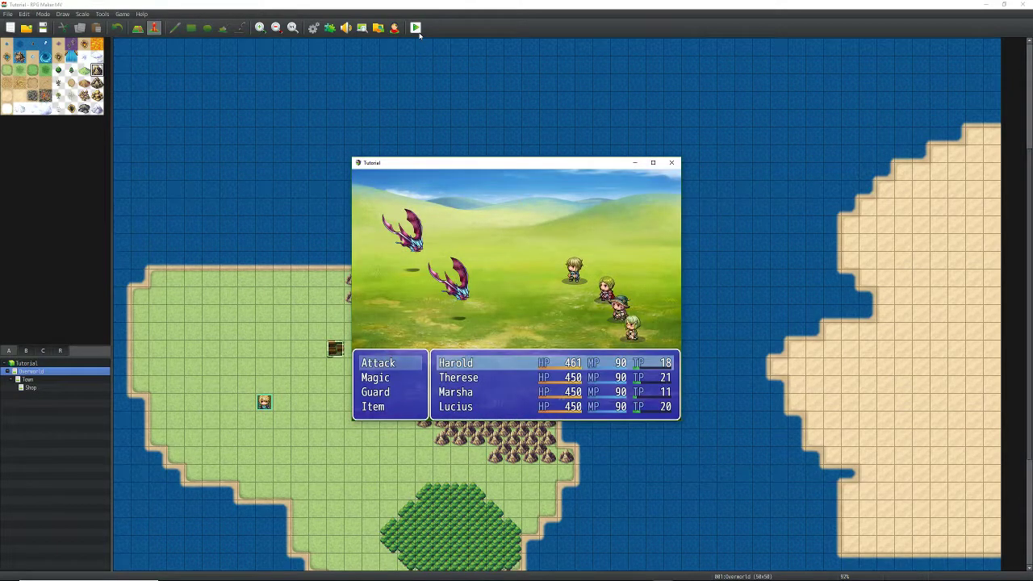
key(Escape)
key(Return)
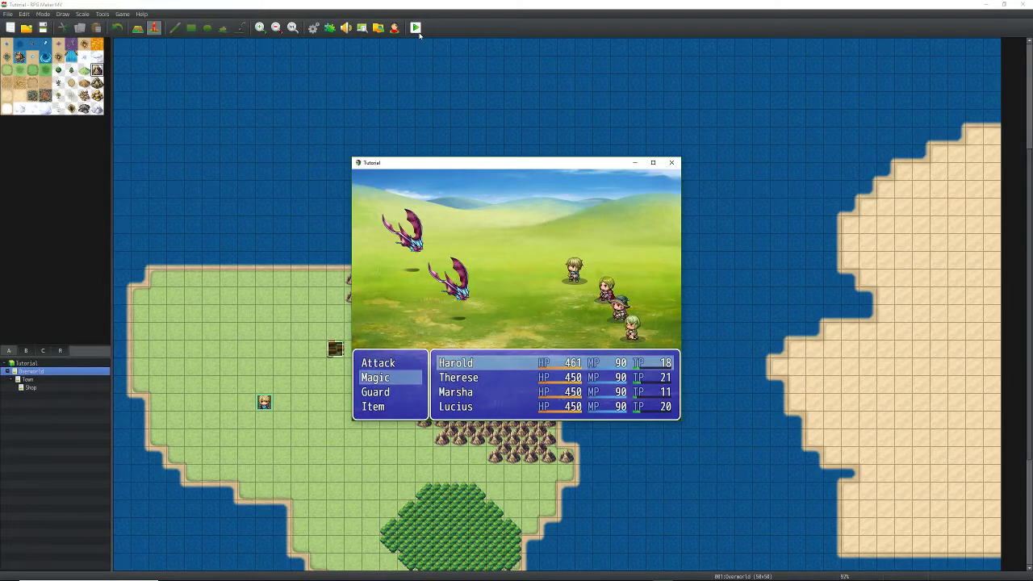
key(Down)
key(Up)
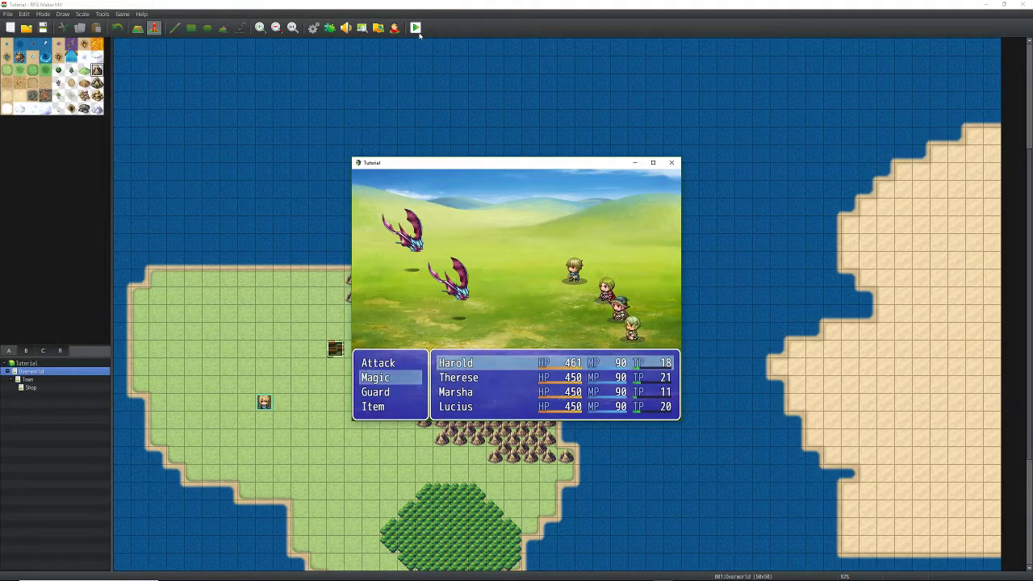
key(Return)
key(Right)
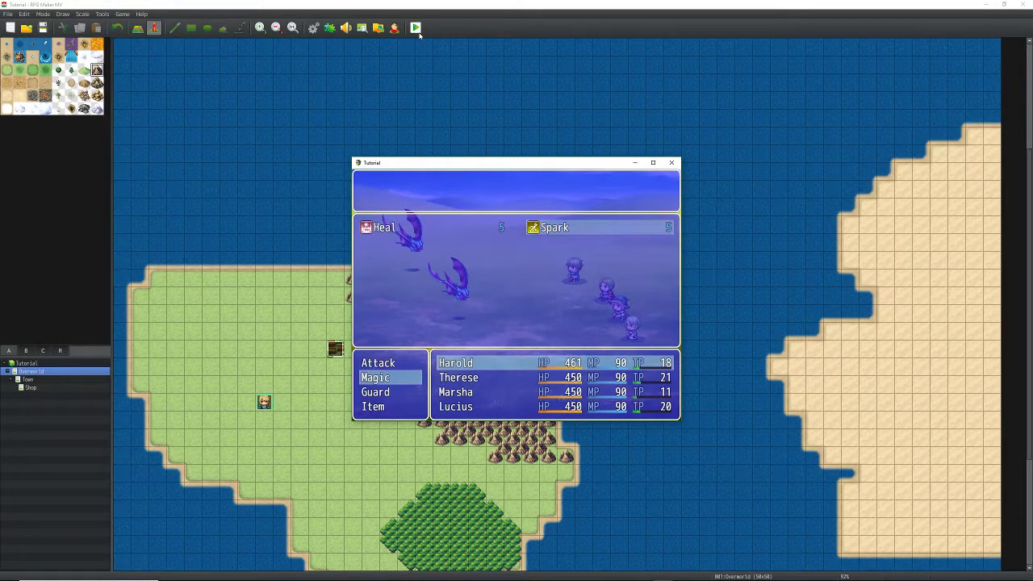
key(Return)
key(Return)
Step: Have Therese attack Bat A
key(Escape)
key(Down)
key(Return)
key(Escape)
key(Up)
key(Return)
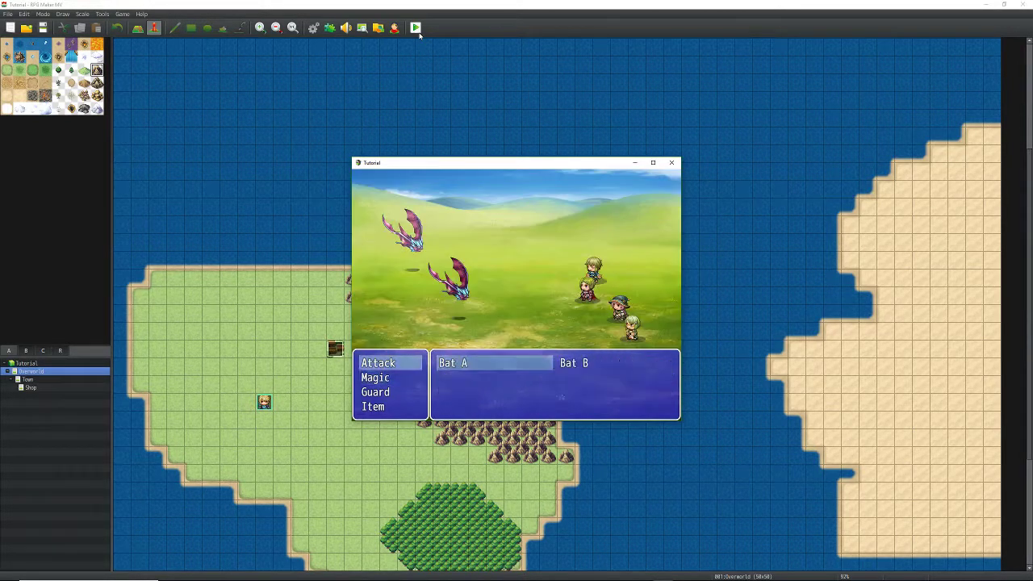
key(Return)
Step: Have Marsha cast Wind on the bats
key(Down)
key(Return)
key(Right)
key(Return)
Step: Have Lucius attack a bat and play out the battle turn
key(Return)
key(Return)
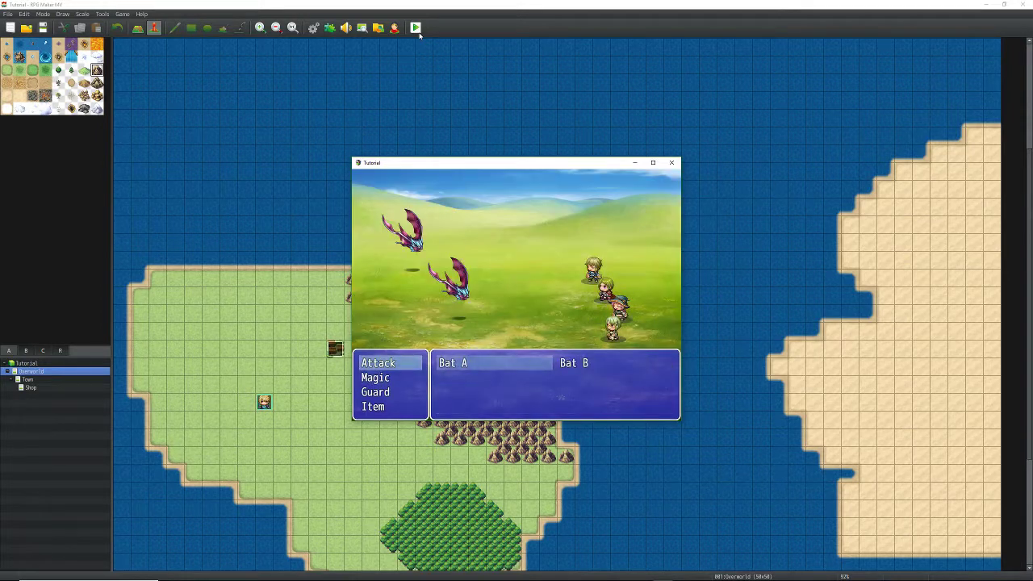
key(Escape)
key(Down)
key(Up)
key(Return)
key(Return)
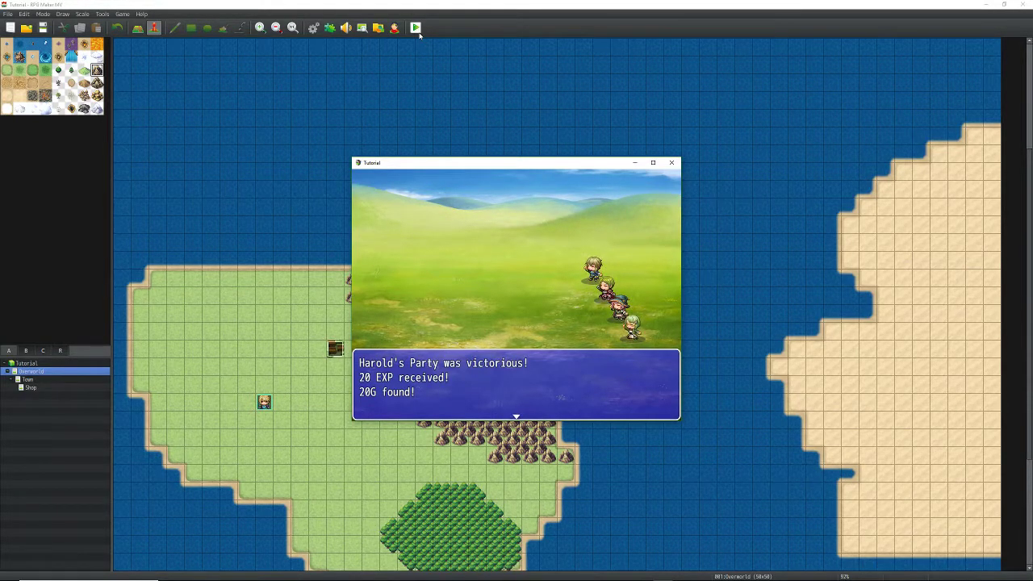
Step: Dismiss the battle rewards, walk the party down the overworld, and close the playtest
key(Return)
key(Down)
key(Down)
key(Down)
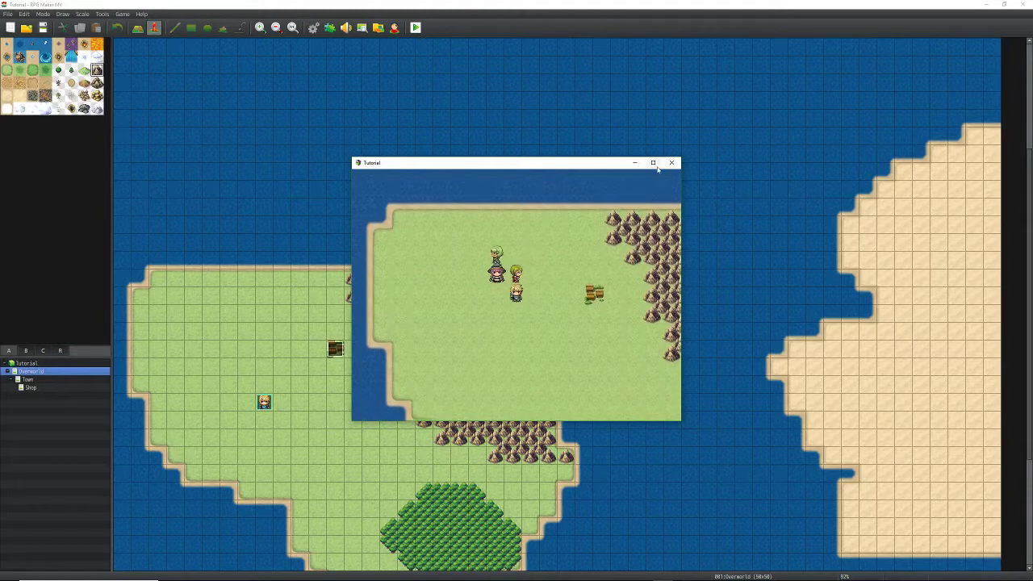
click(676, 163)
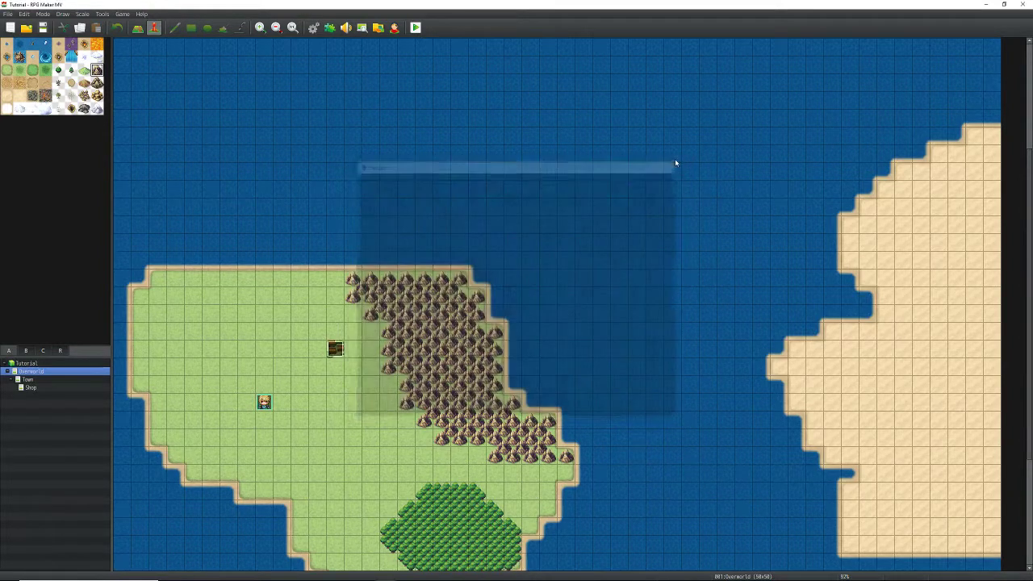
key(Left)
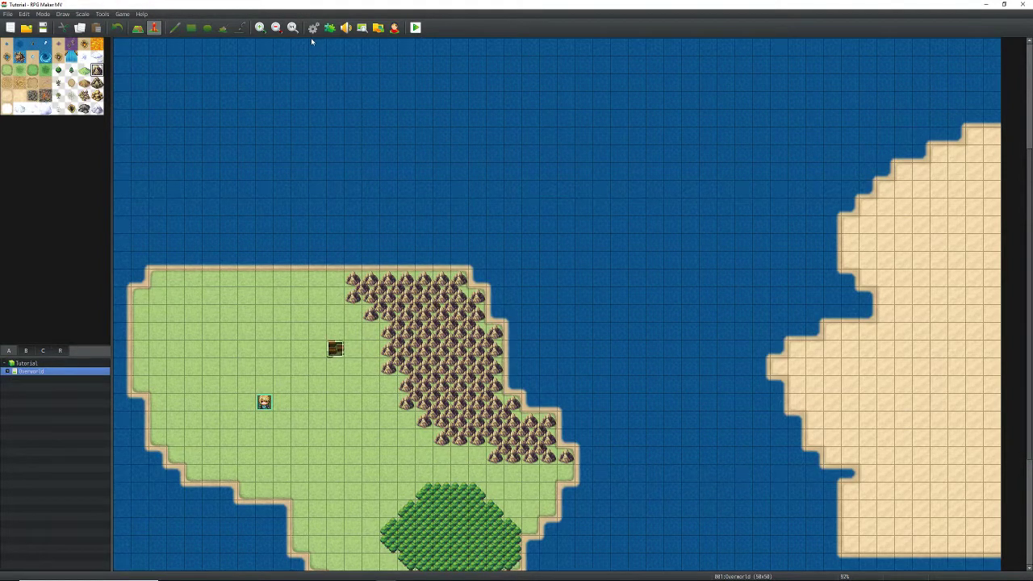
click(8, 372)
Step: Open the first empty skill entry, 0012, in the database and assign icon 78 to it
key(F9)
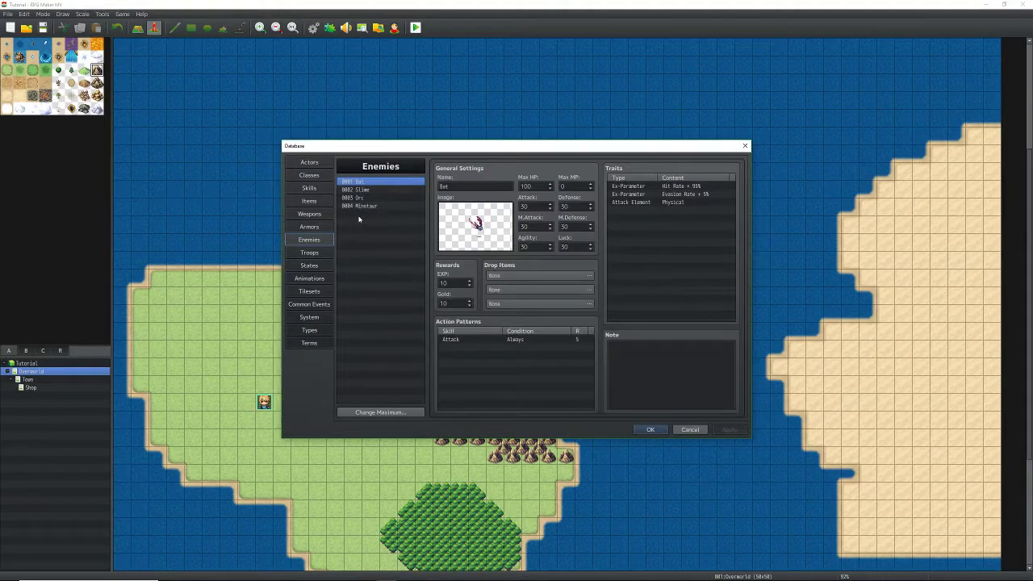
click(305, 163)
click(307, 175)
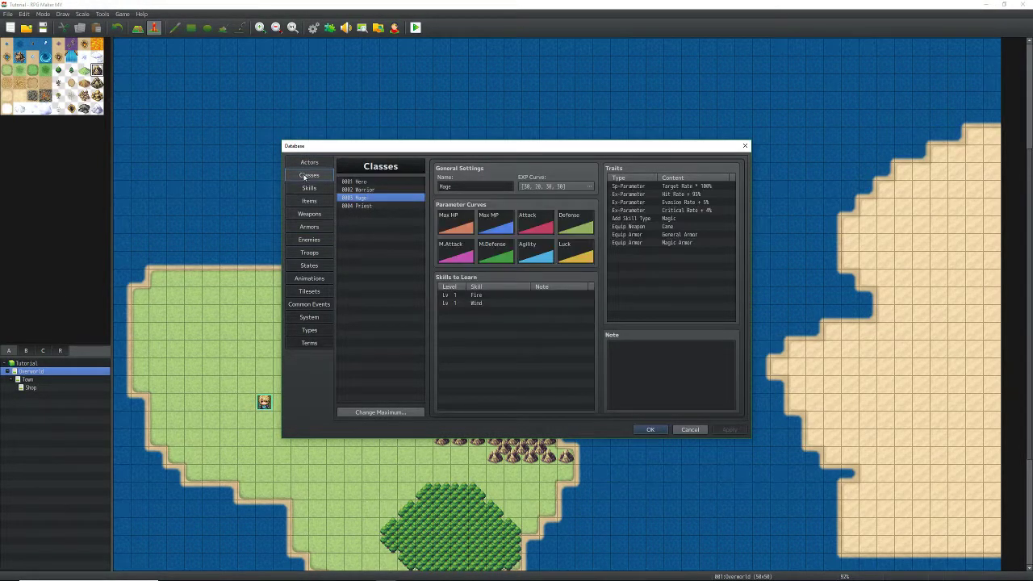
click(367, 181)
click(310, 189)
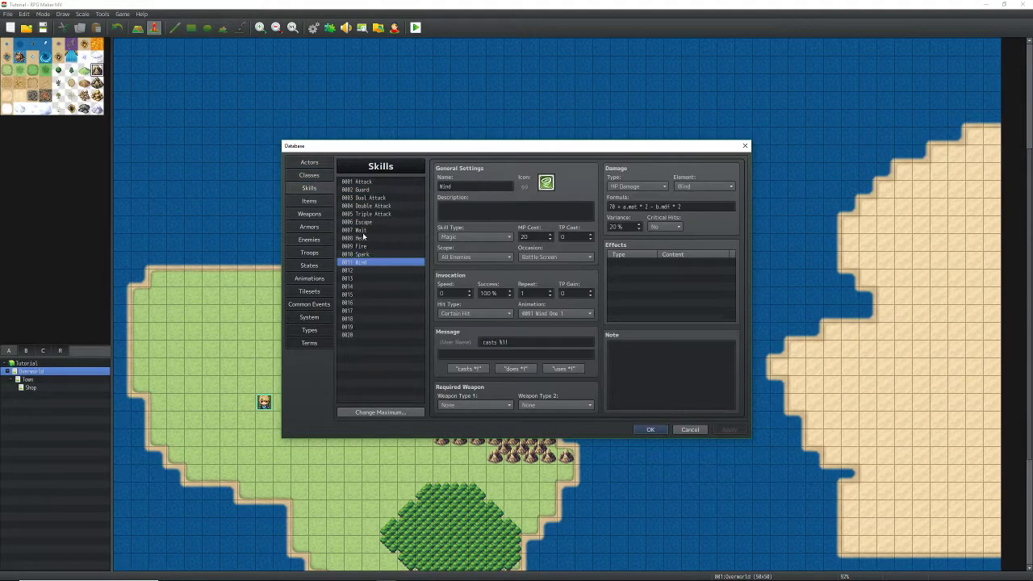
click(365, 272)
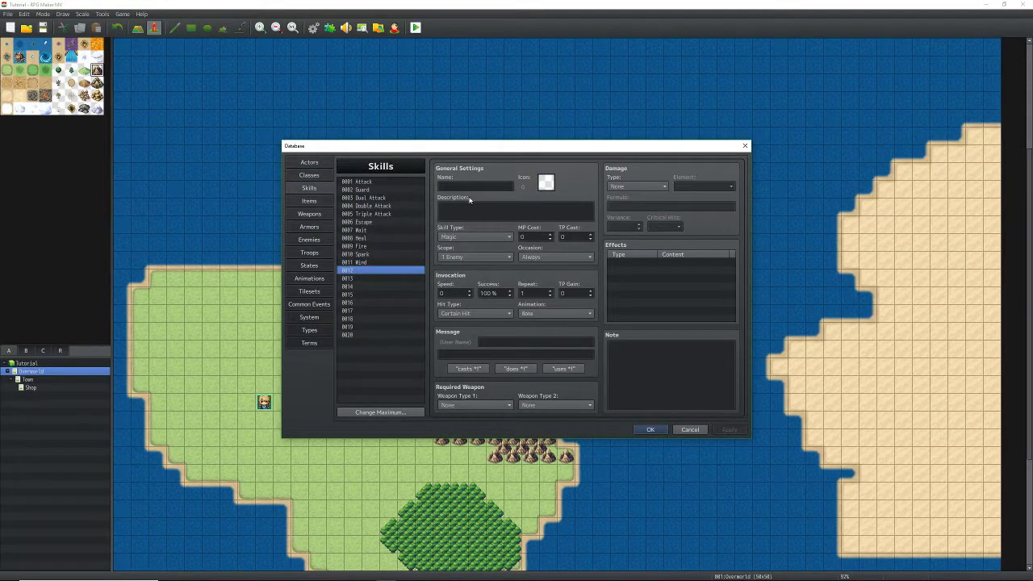
click(470, 185)
click(552, 181)
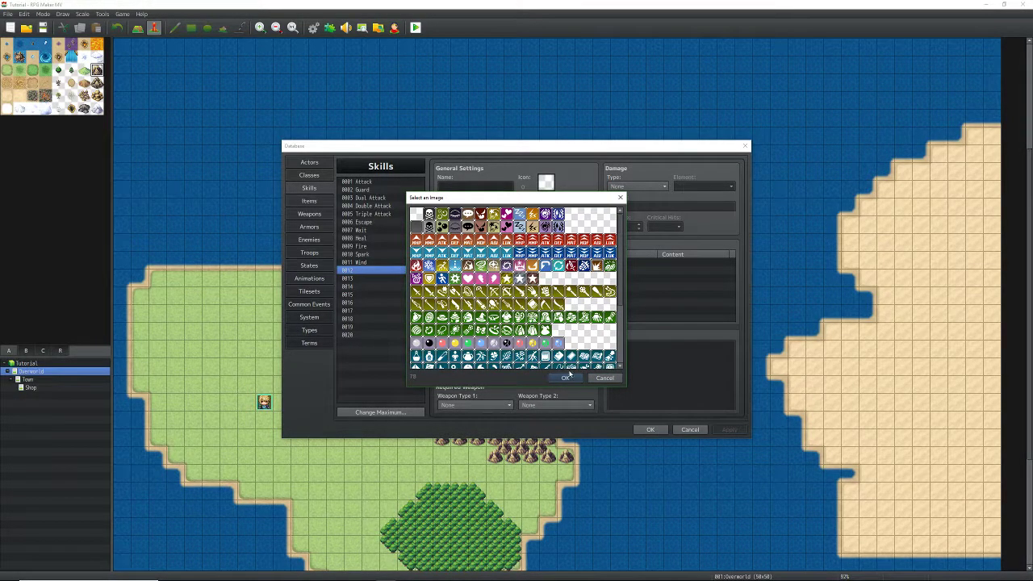
click(566, 378)
Step: Give skill 0012 the 0006 Slash Physical animation and the "uses" message
click(555, 313)
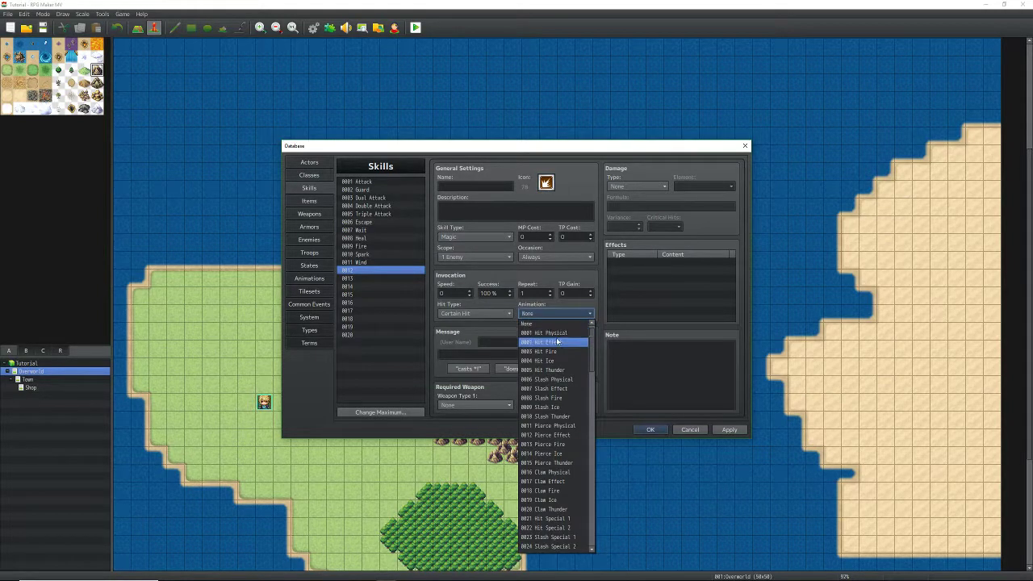
click(575, 380)
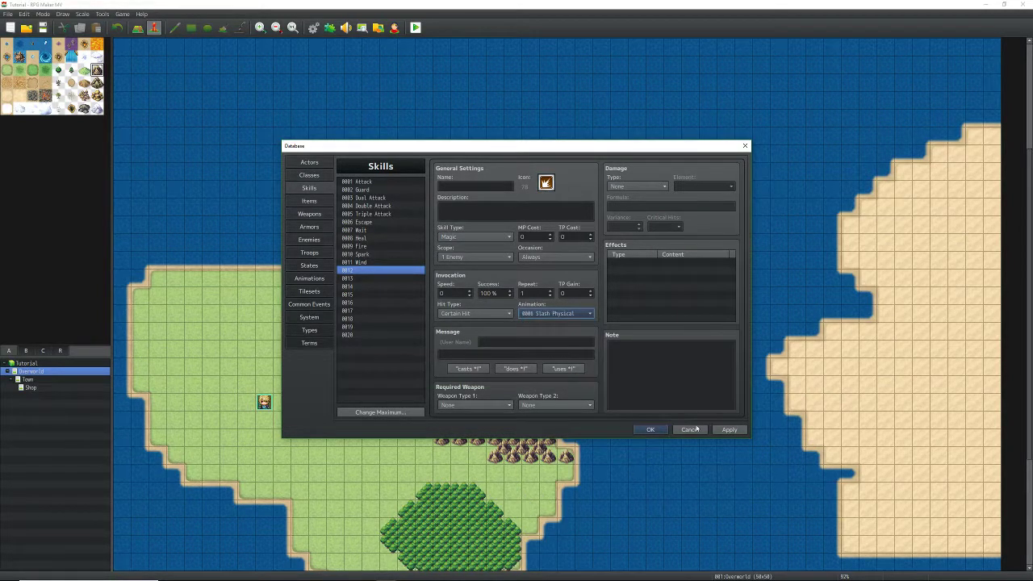
click(563, 368)
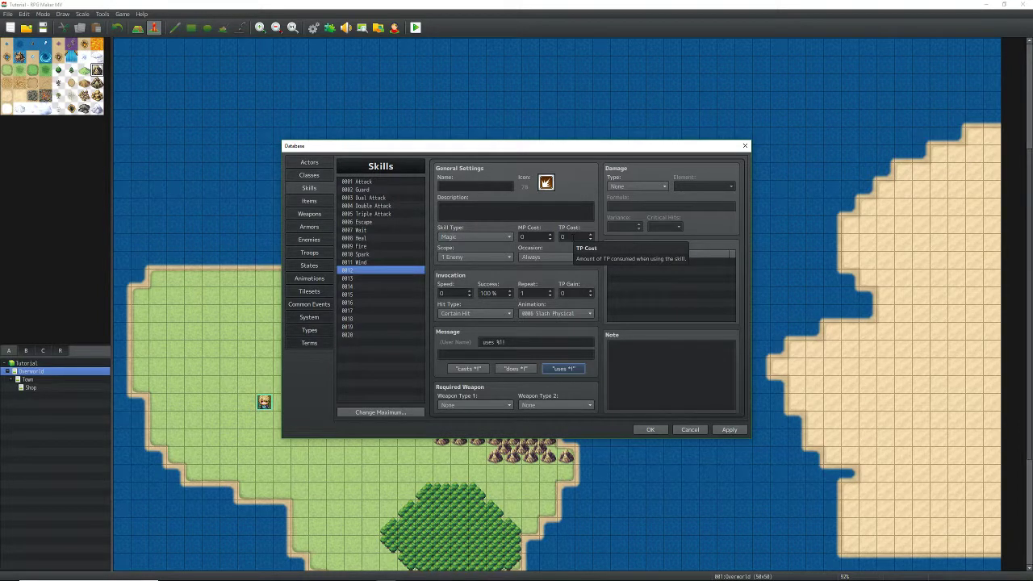
Step: Set skill 0012's TP cost to 10 and its damage type to HP Damage
click(571, 238)
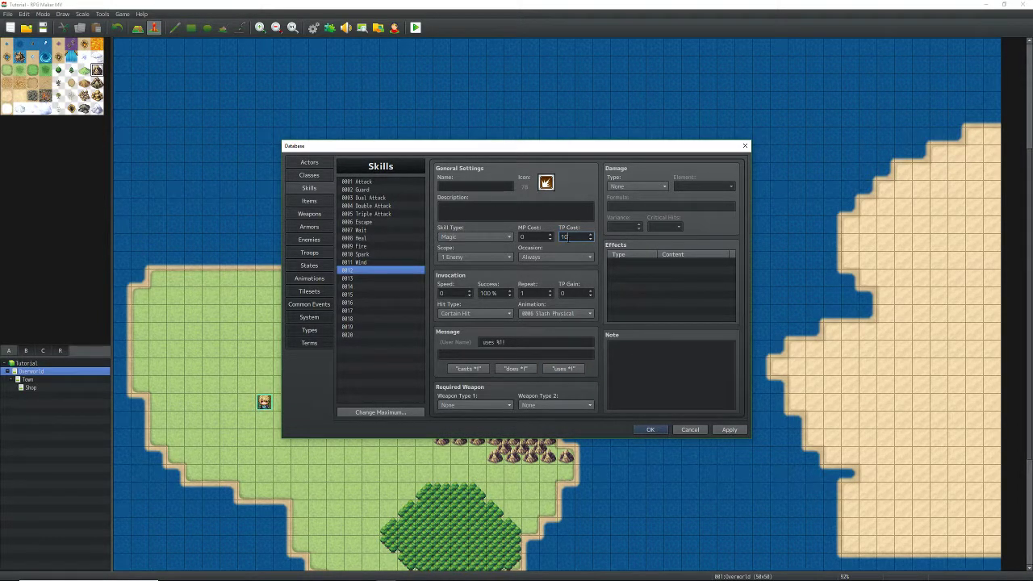
click(637, 186)
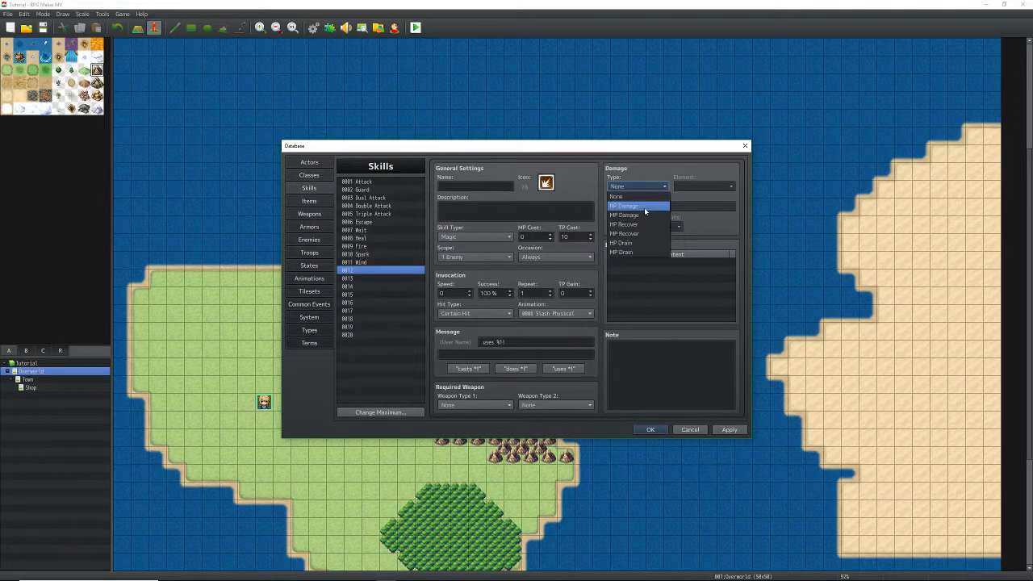
click(644, 206)
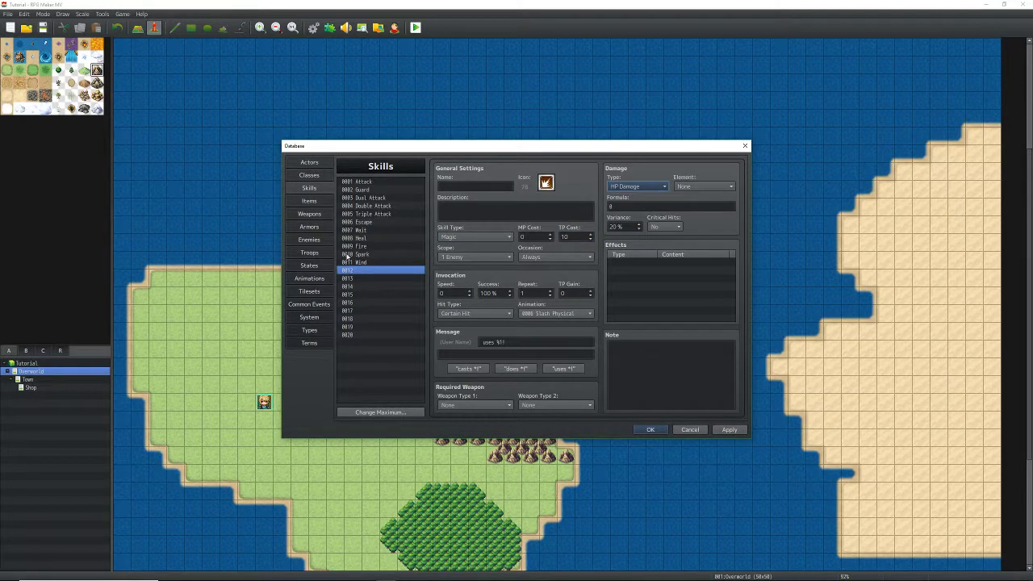
Step: Copy Spark's damage formula, 100 + a.mat * 2 - b.mdf * 2, into the formula of skill 0012
click(367, 263)
click(715, 204)
click(374, 255)
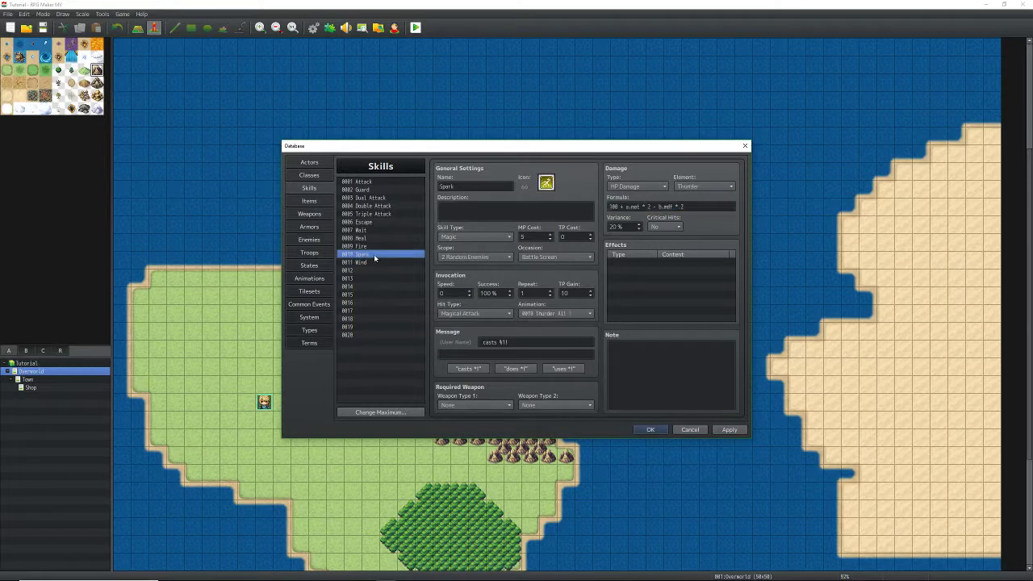
click(691, 206)
key(ctrl+c)
click(367, 263)
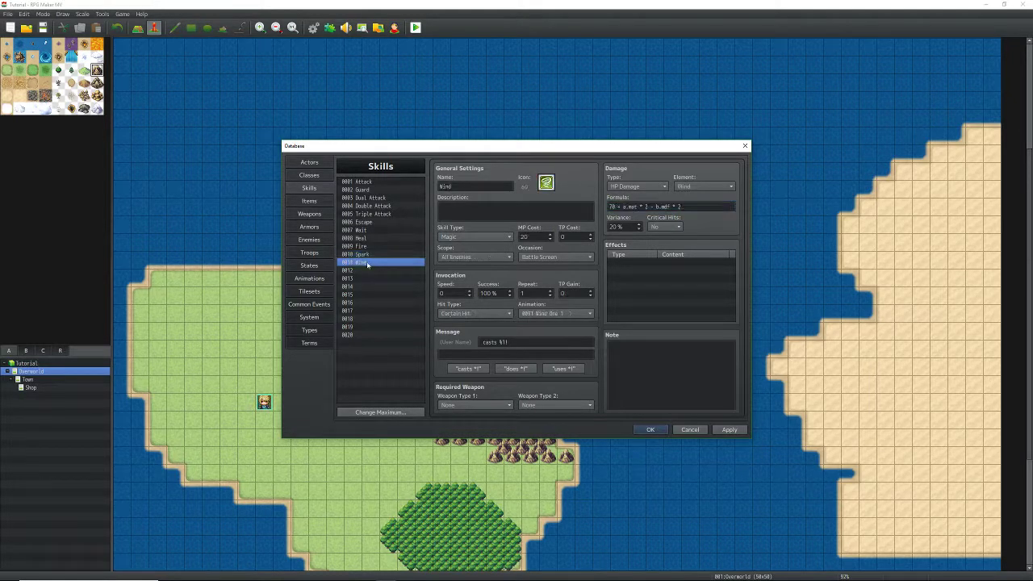
click(384, 272)
click(638, 207)
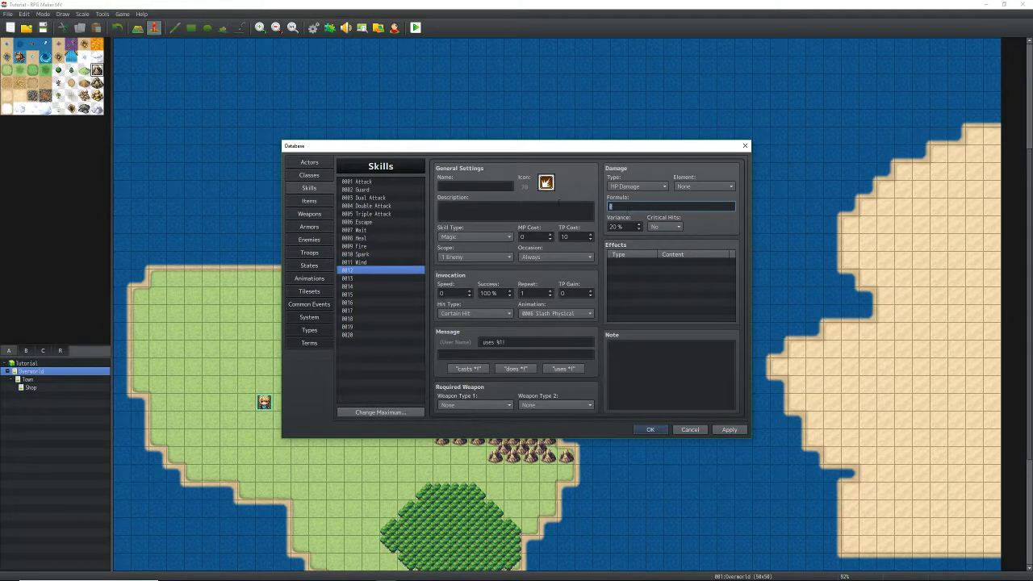
key(ctrl+v)
Step: Name skill 0012 "Strong Attack", set its damage element to Physical, and apply the changes
click(475, 187)
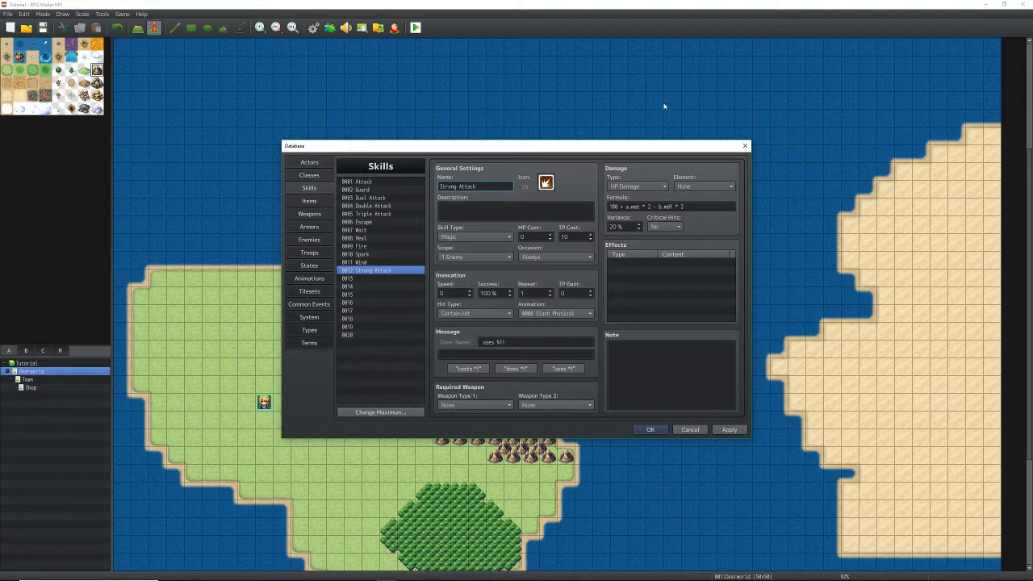
click(704, 186)
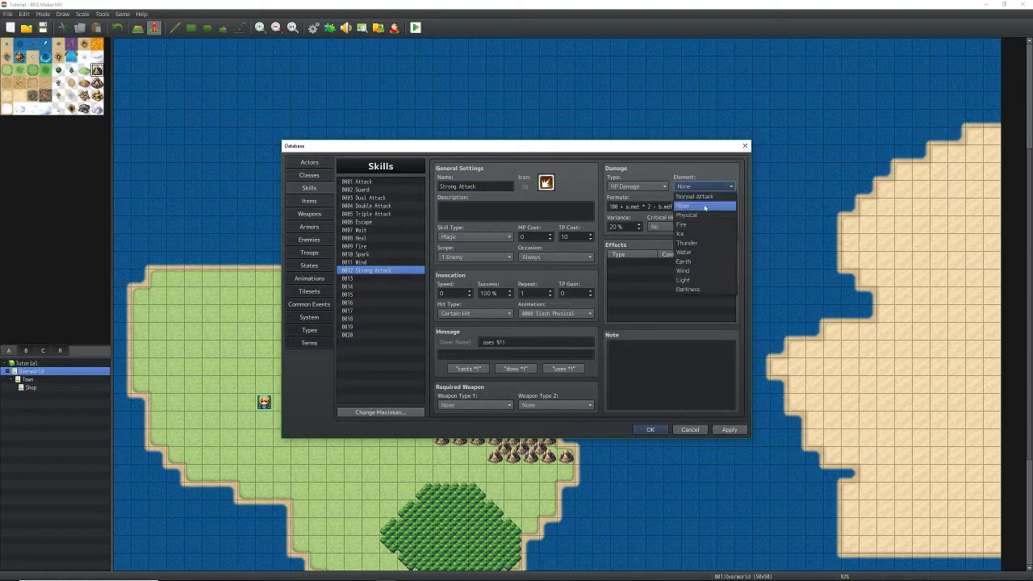
click(702, 215)
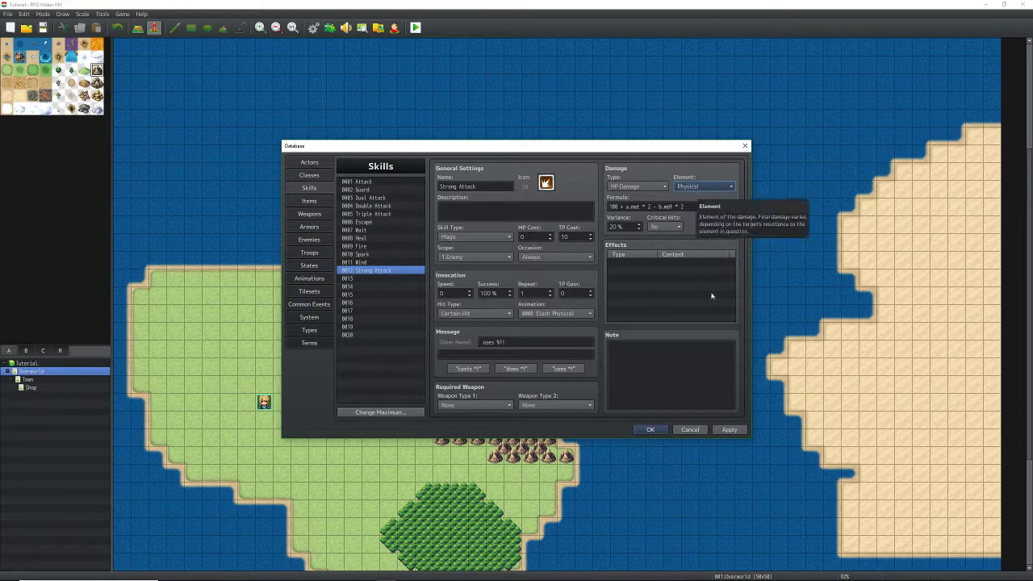
click(731, 431)
Step: Limit Strong Attack to the Battle Screen, set its skill type to Special, and apply the changes
click(556, 257)
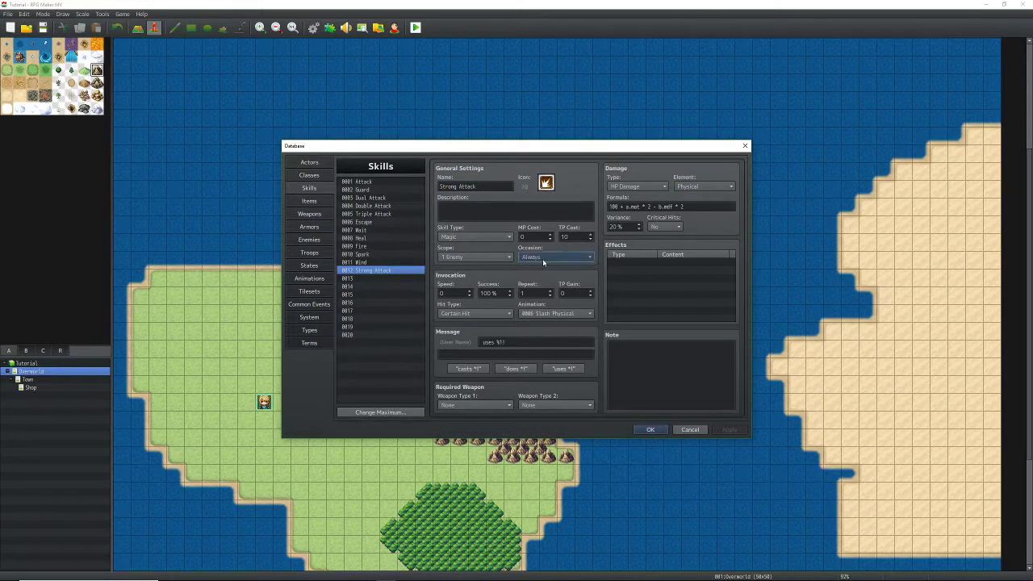
click(549, 275)
click(471, 236)
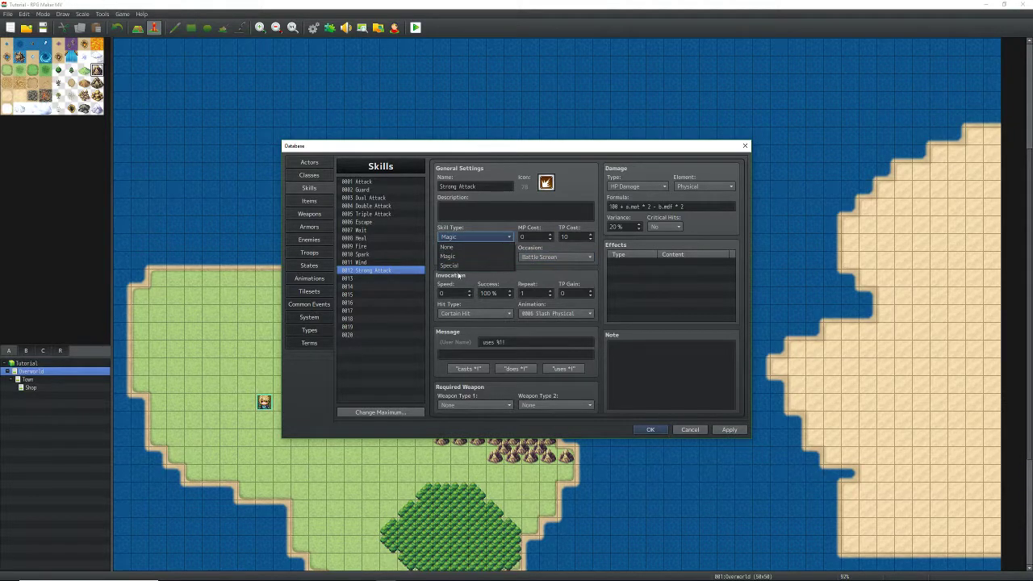
click(450, 266)
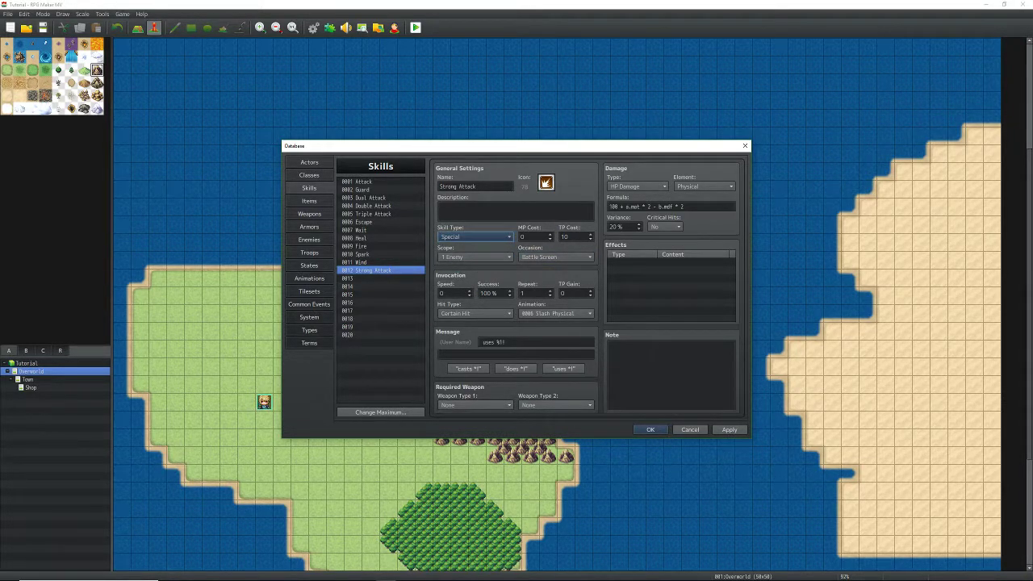
click(726, 428)
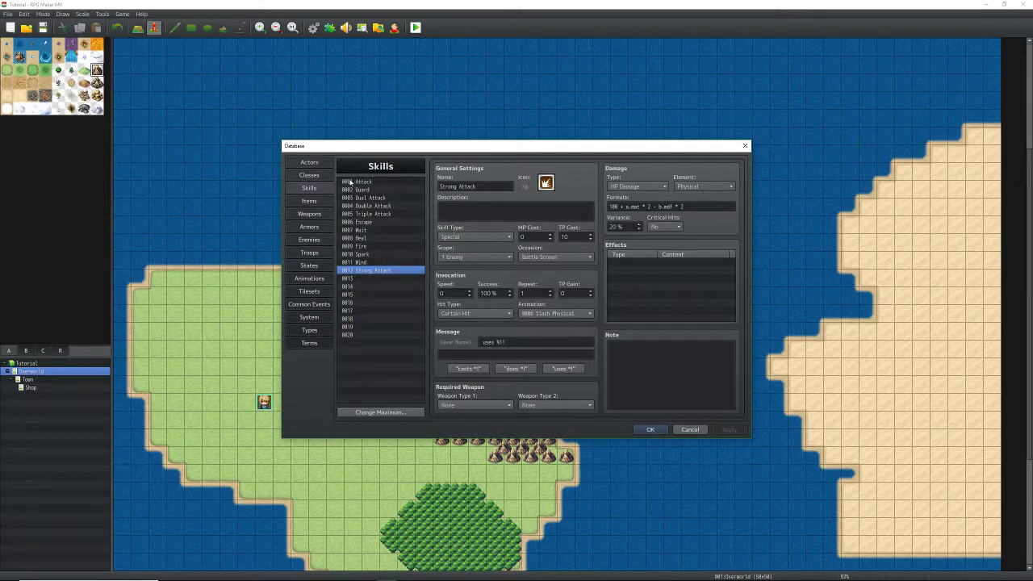
Step: Have the Hero class learn Strong Attack at level 1
click(309, 175)
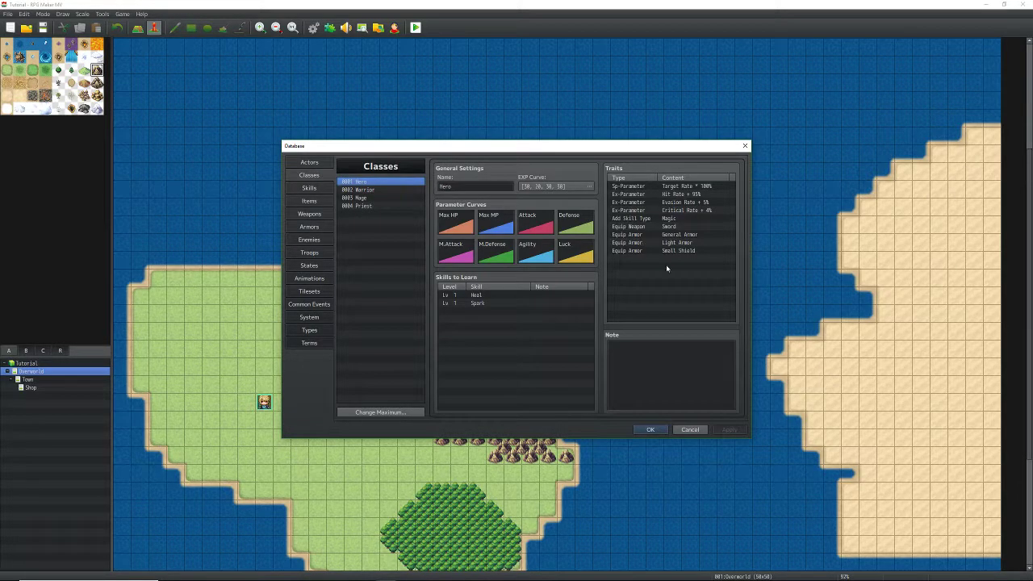
double_click(484, 310)
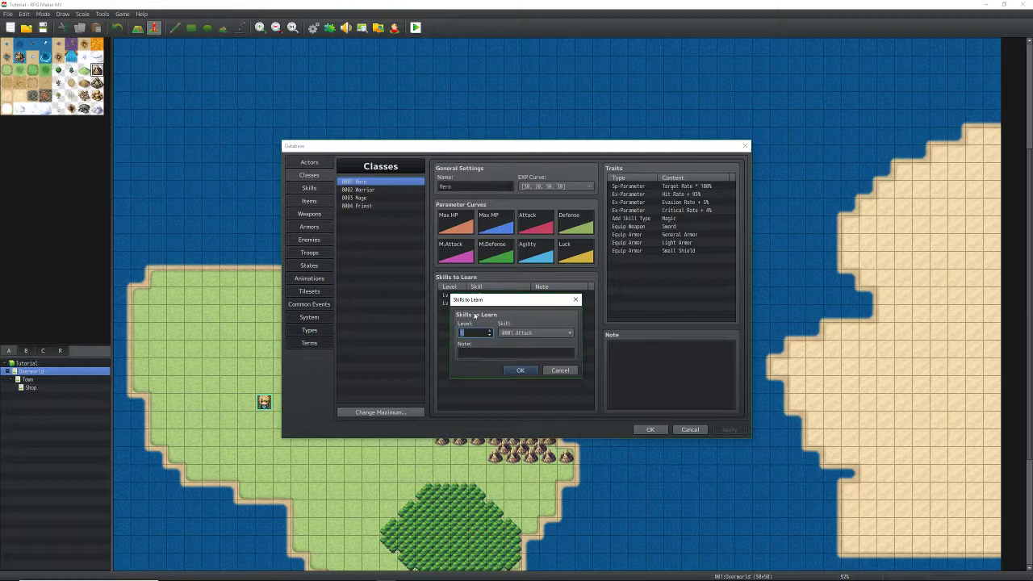
click(528, 333)
click(544, 445)
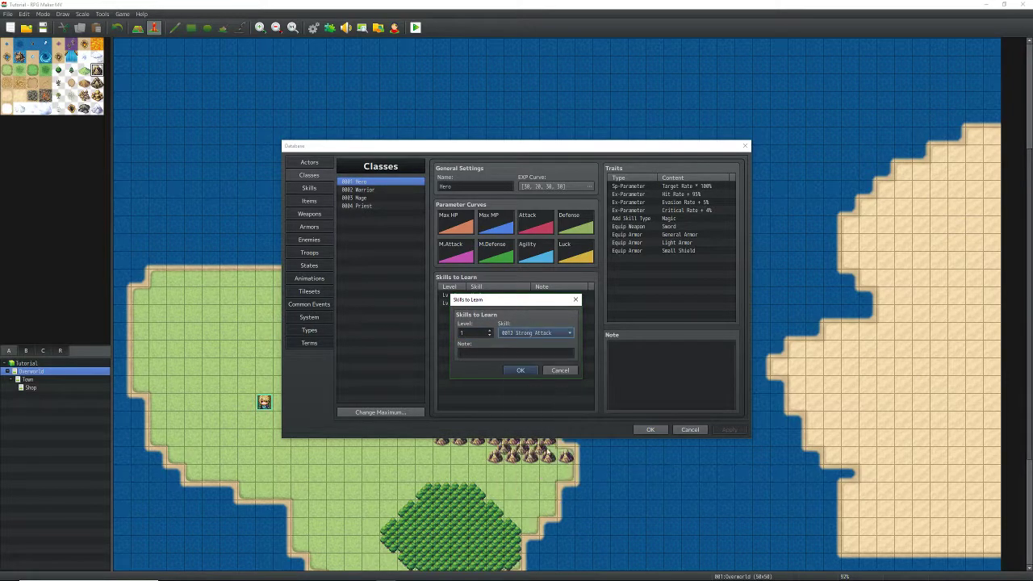
click(521, 370)
Step: Launch a battle test of the Bat*2 troop and choose to fight
click(301, 252)
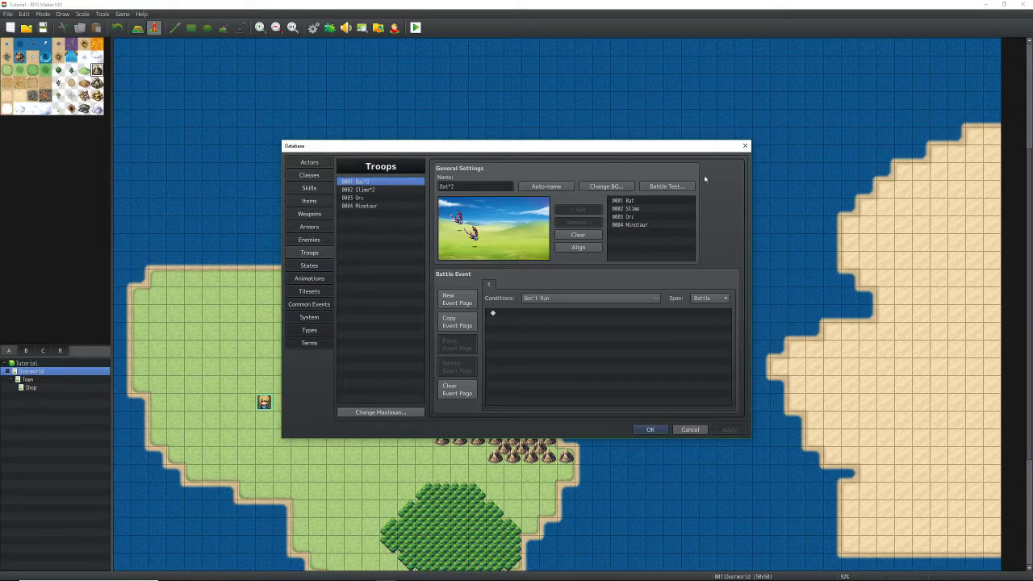
click(667, 187)
key(Return)
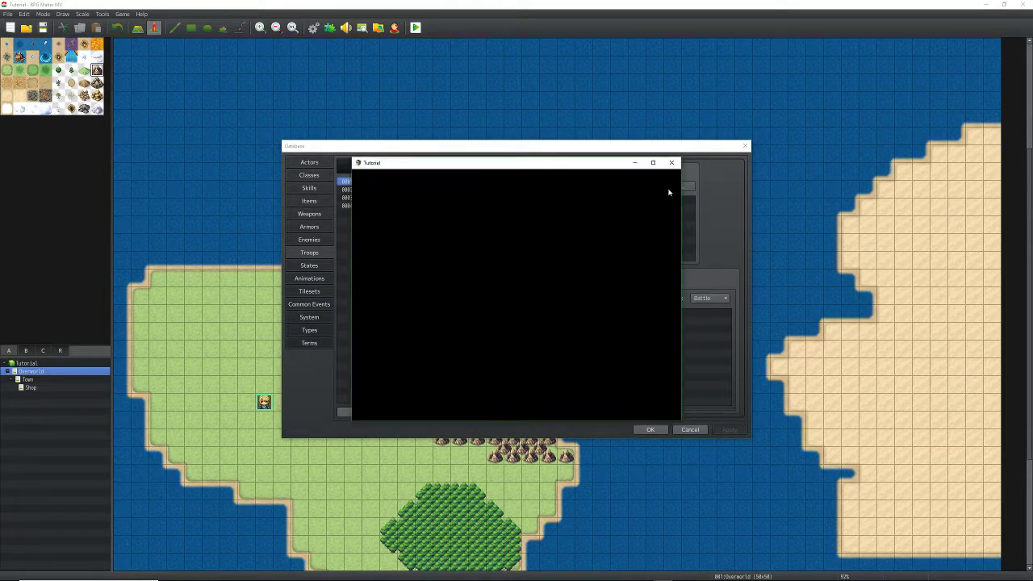
click(675, 163)
click(667, 186)
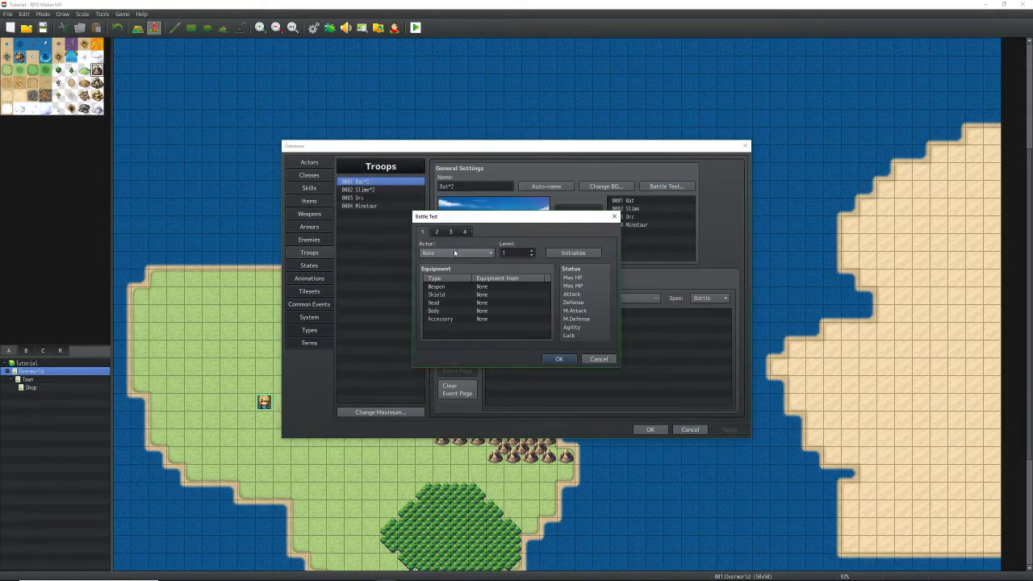
click(559, 357)
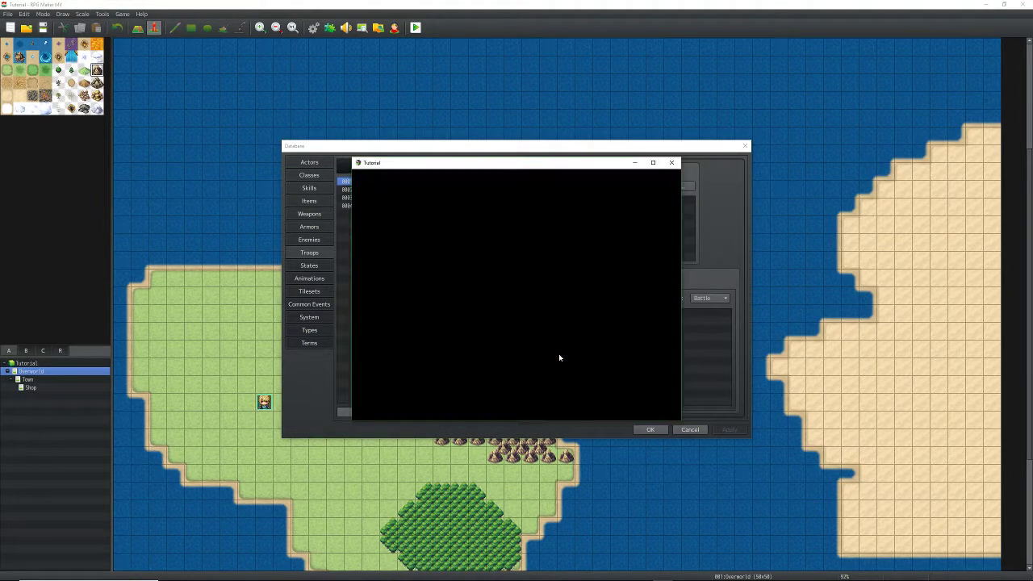
key(Up)
key(Return)
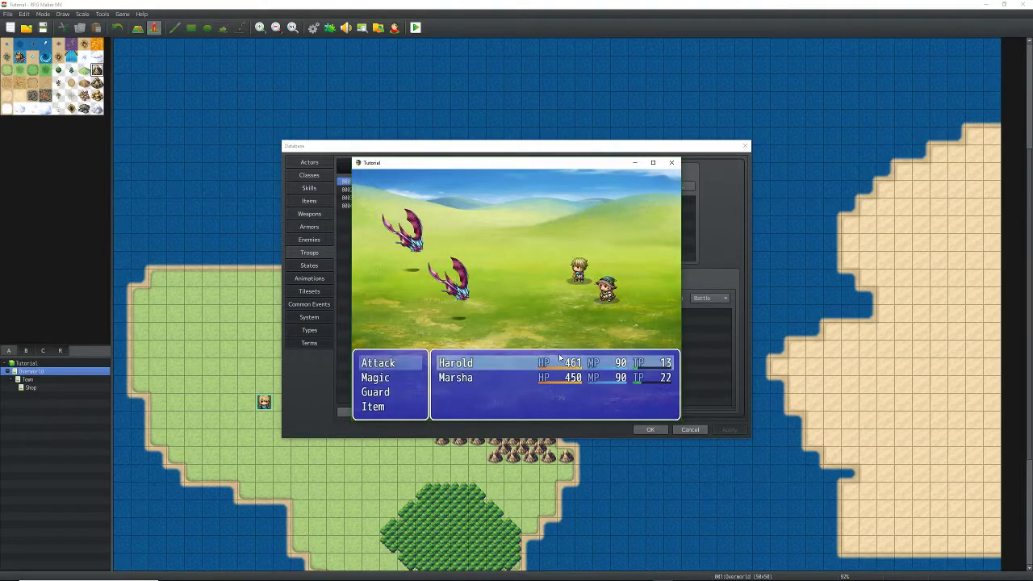
Step: Check which Magic skills Harold can use in the battle test and close the test window
key(Down)
key(Return)
key(Right)
key(Left)
key(Right)
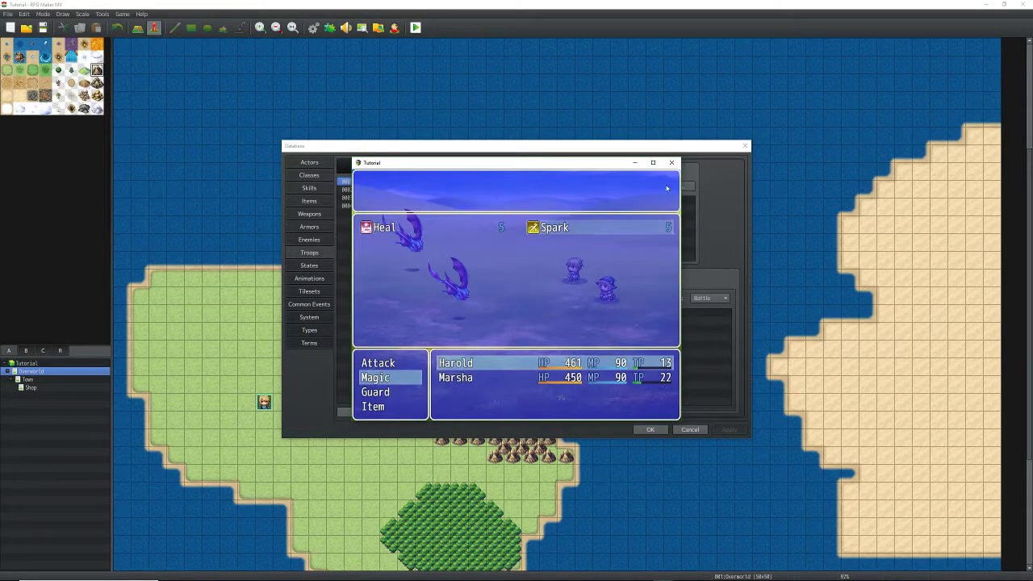
click(672, 163)
Step: Add an Add Skill Type trait of Special to the Hero class
click(310, 175)
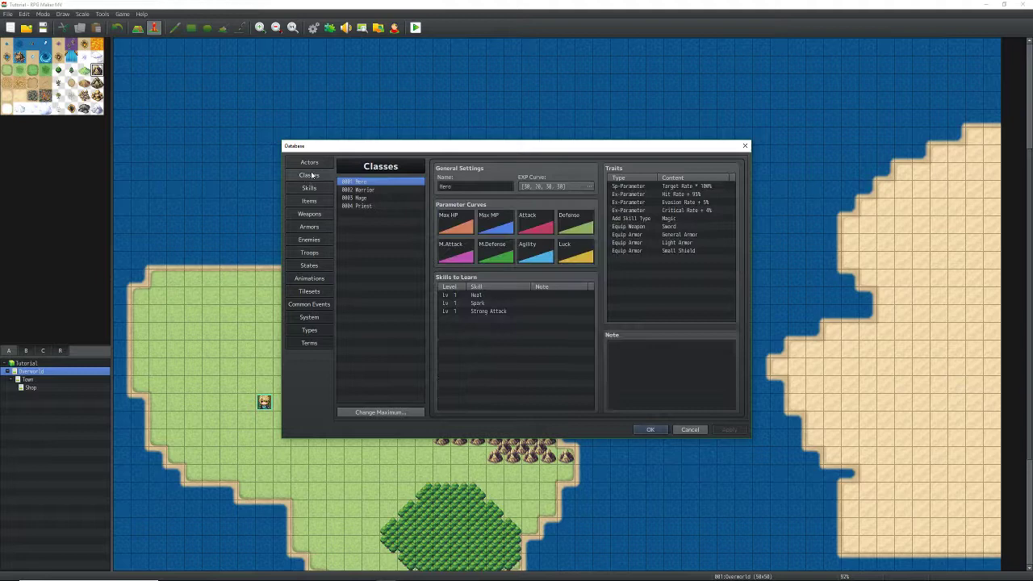
double_click(656, 259)
click(735, 172)
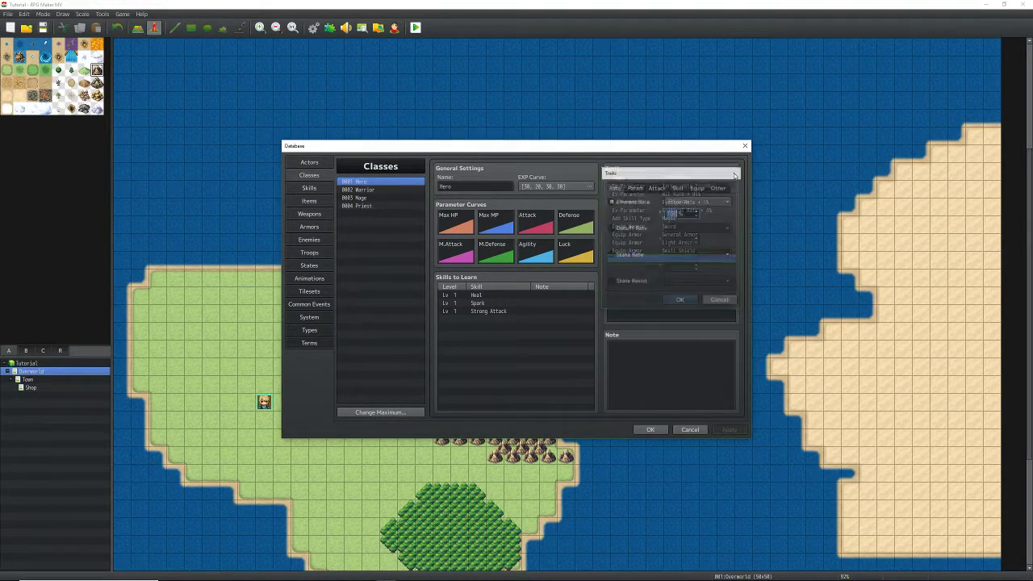
double_click(634, 260)
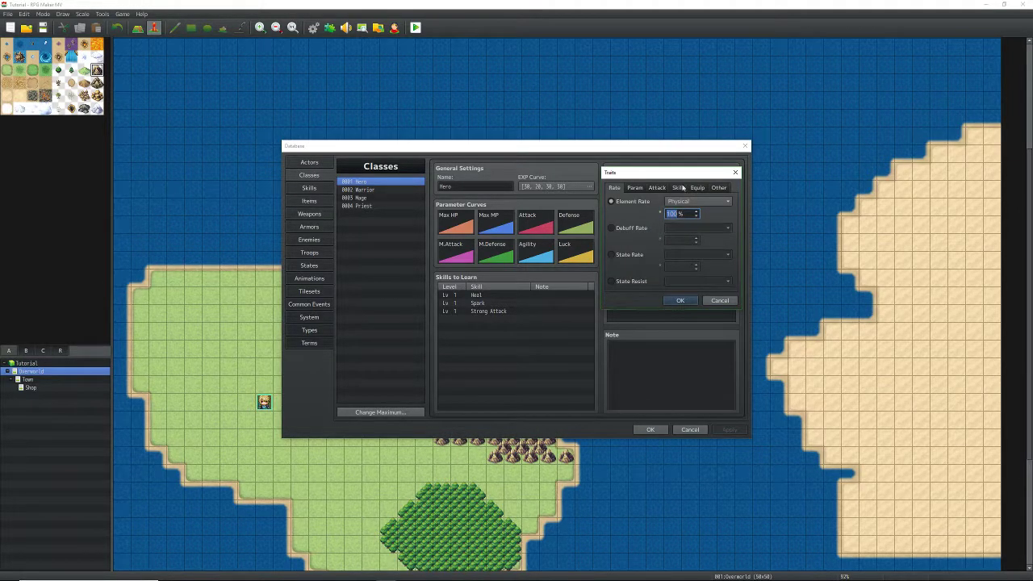
click(679, 187)
click(612, 201)
click(696, 201)
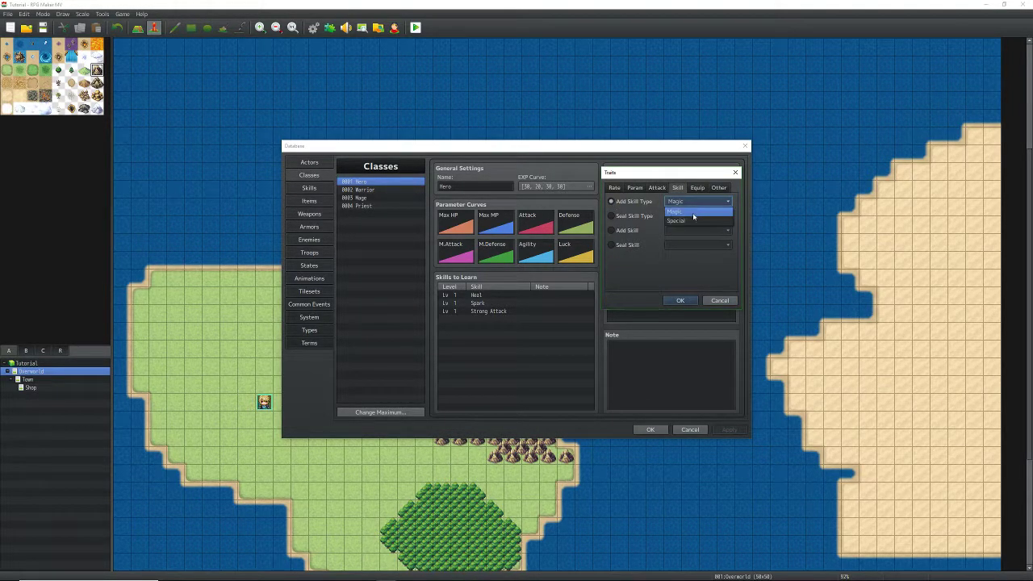
click(678, 221)
click(680, 301)
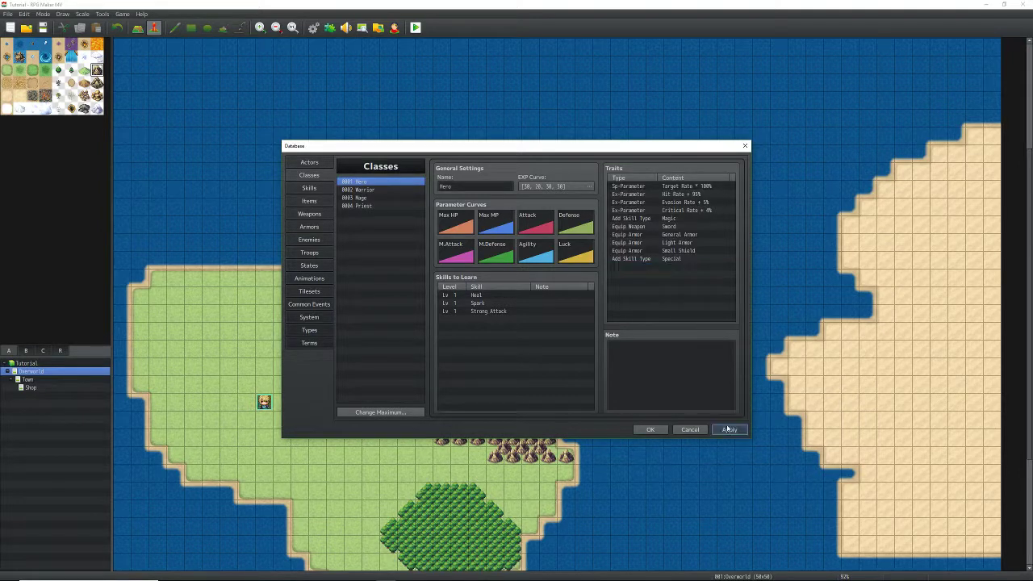
Step: Apply the Hero class changes and launch a battle test of the Bat*2 troop
click(728, 429)
click(310, 253)
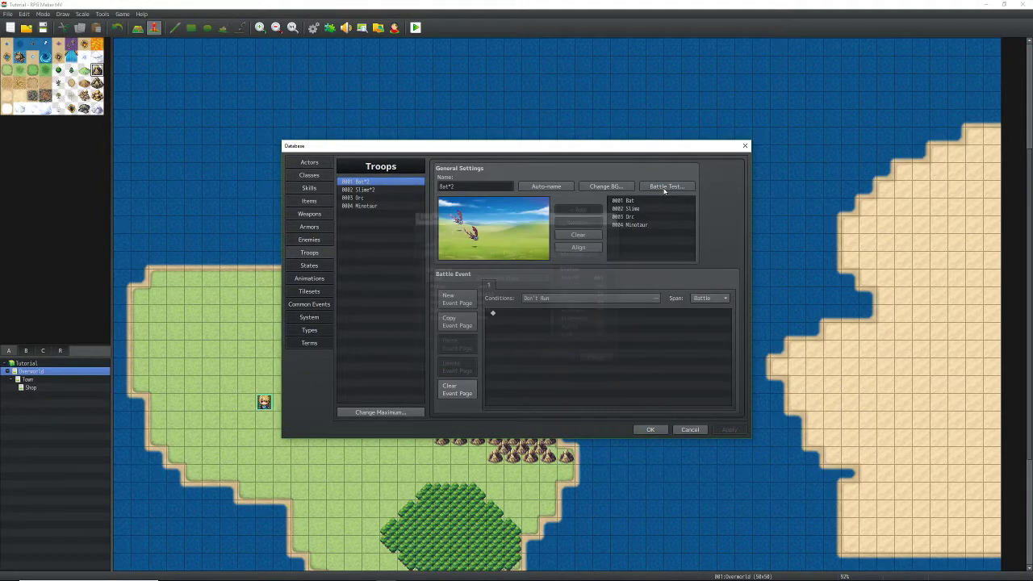
click(664, 187)
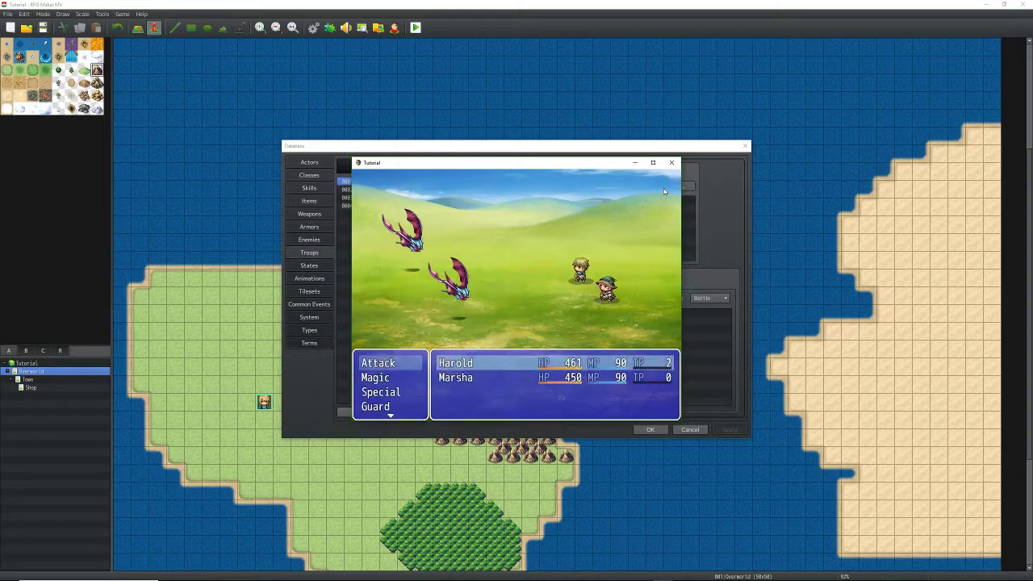
Step: Go through Harold's battle commands and view the skills under Special
key(Down)
key(Down)
key(Down)
key(Up)
key(Up)
key(Up)
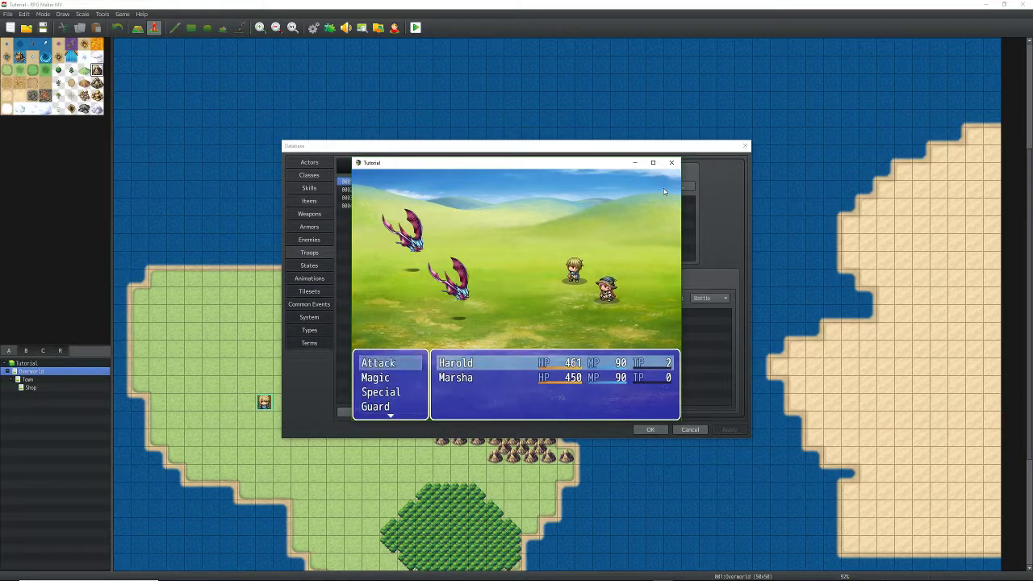
key(Down)
key(Down)
key(Down)
key(Down)
key(Up)
key(Up)
key(Return)
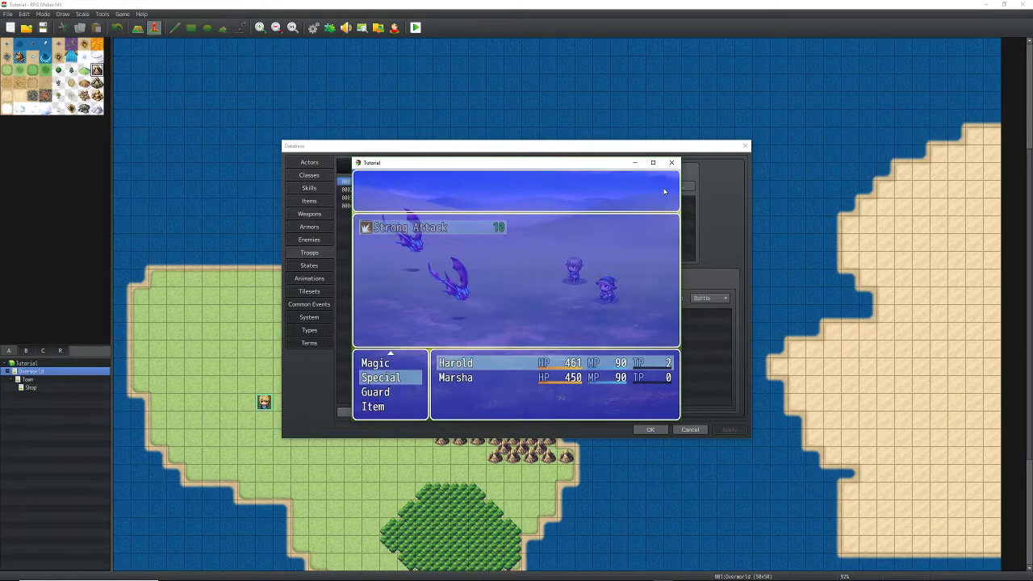
Step: View Harold's Magic skills, and have Harold and Marsha each make a normal attack on the bats
key(Escape)
key(Up)
key(Return)
key(Escape)
key(Up)
key(Return)
key(Return)
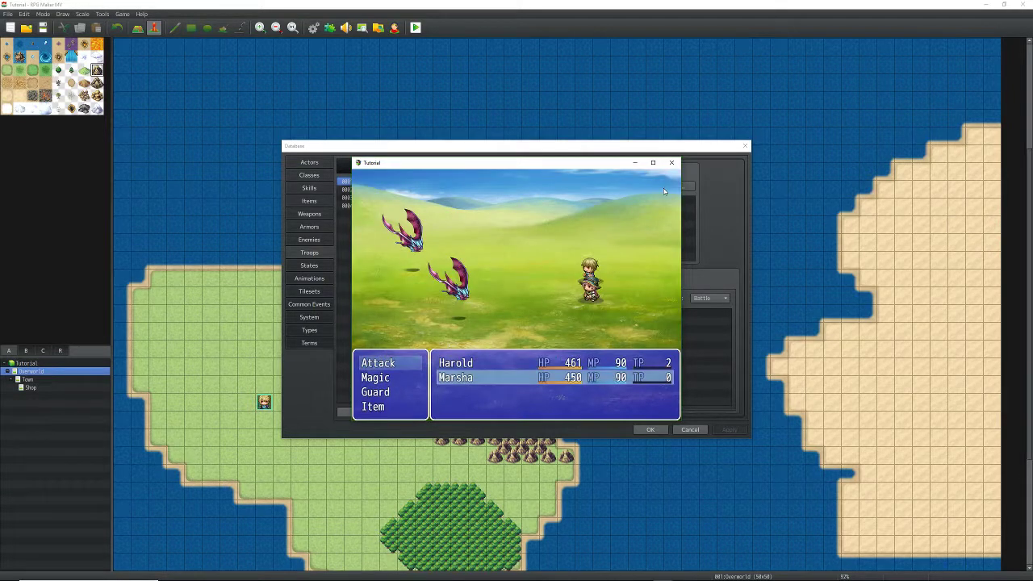
key(Return)
key(Return)
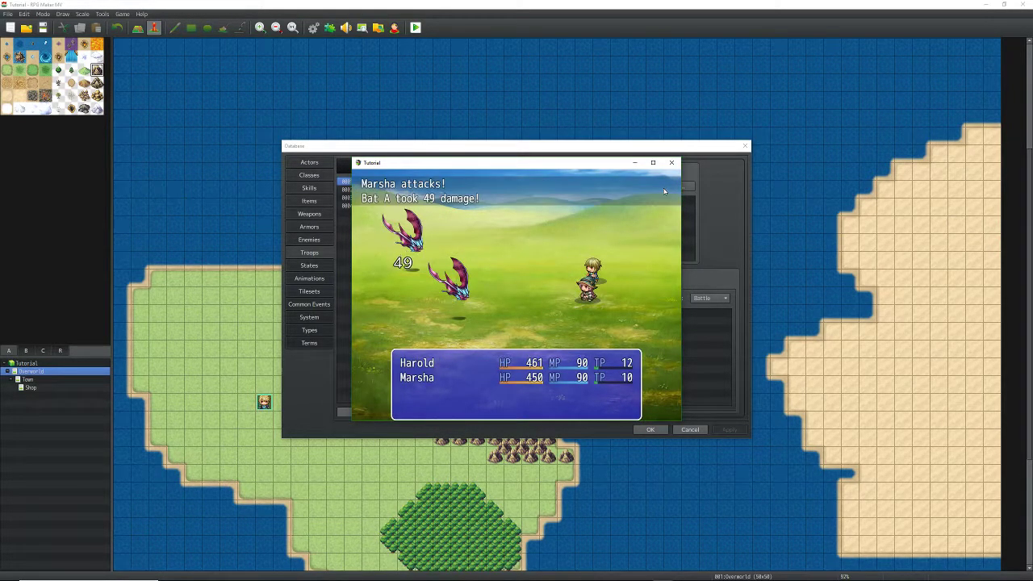
Step: Close the battle test window and confirm the database changes
click(672, 162)
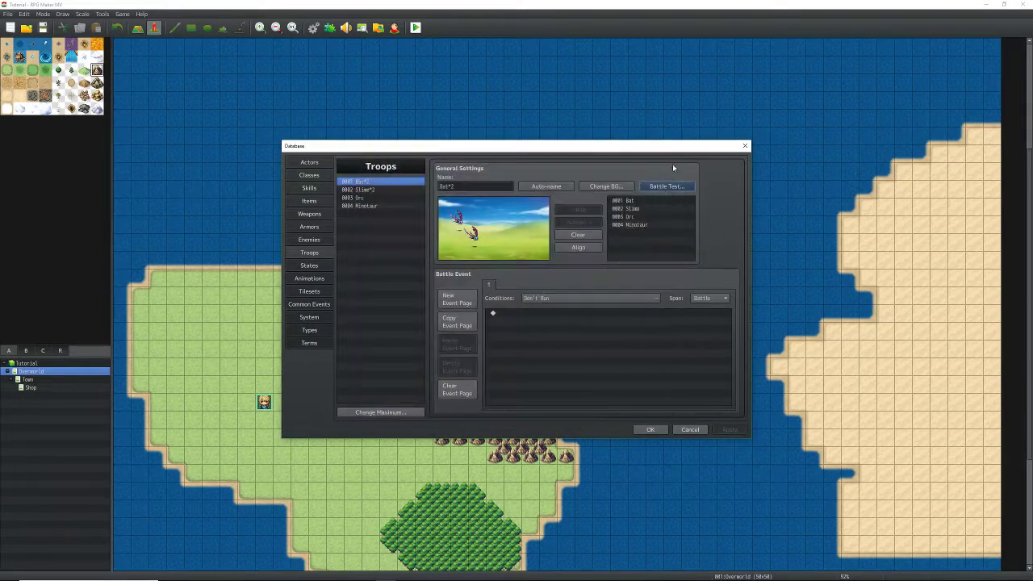
click(646, 431)
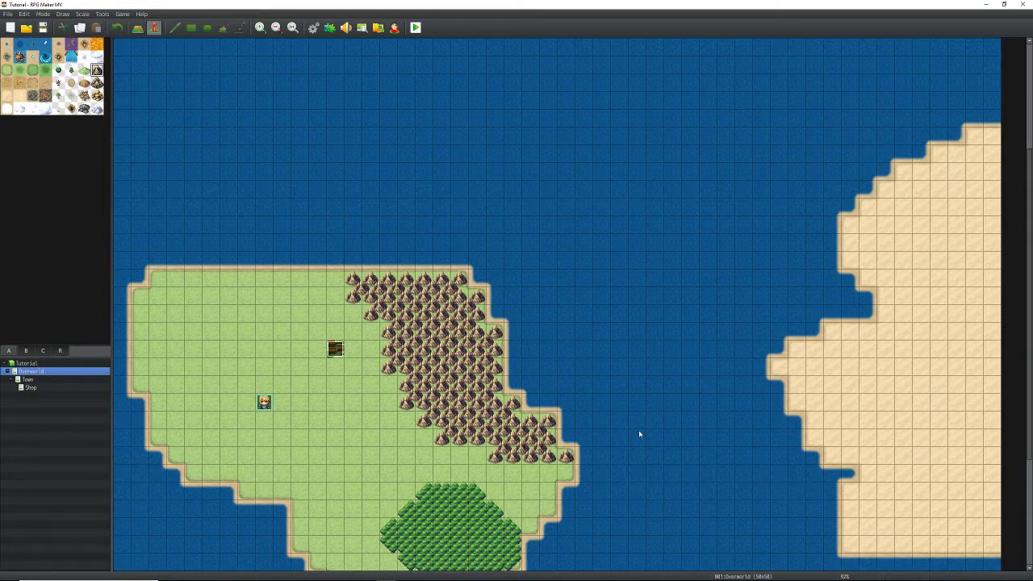
mouse_move(515, 580)
click(452, 574)
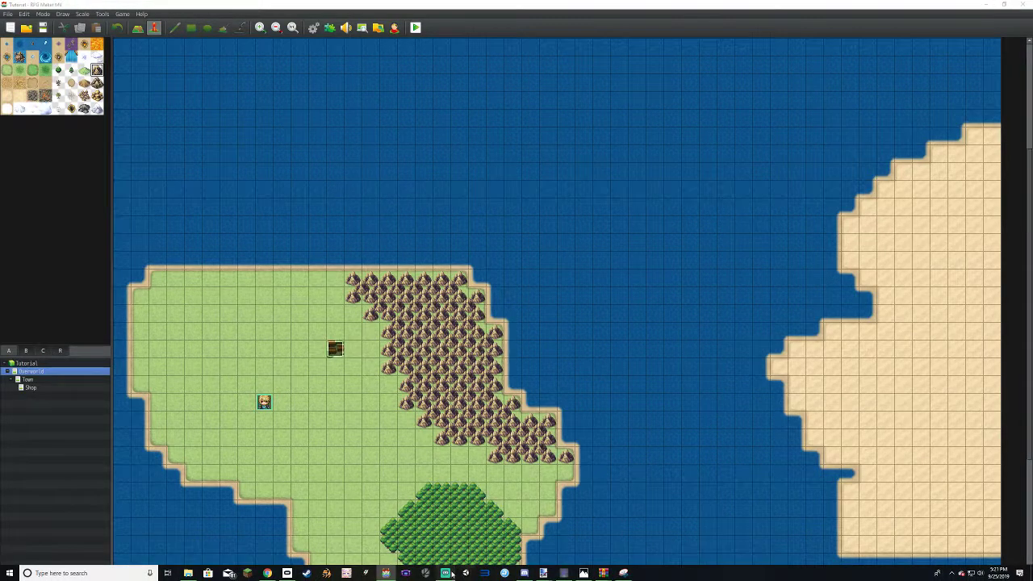